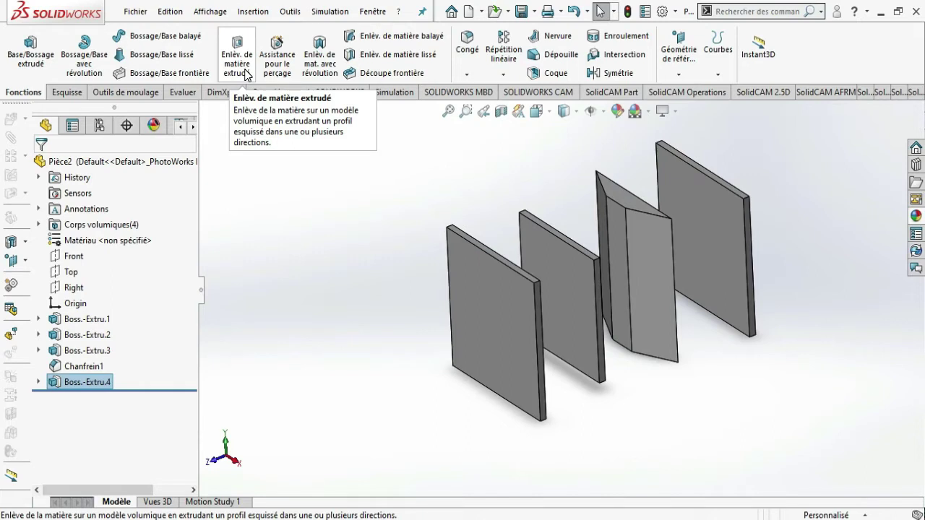
Start a new Extruded Boss/Base and select the first plate's face as the sketch plane
click(253, 11)
mouse_move(268, 156)
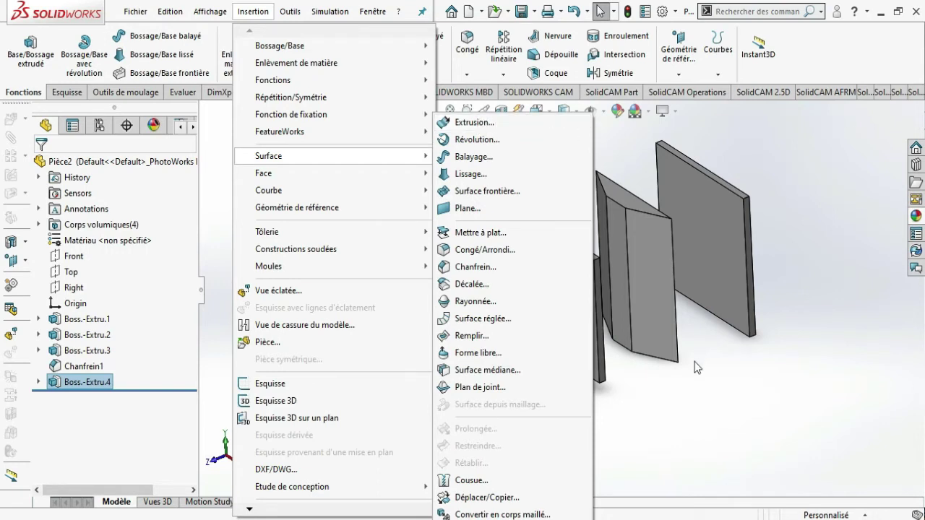
click(702, 412)
click(638, 408)
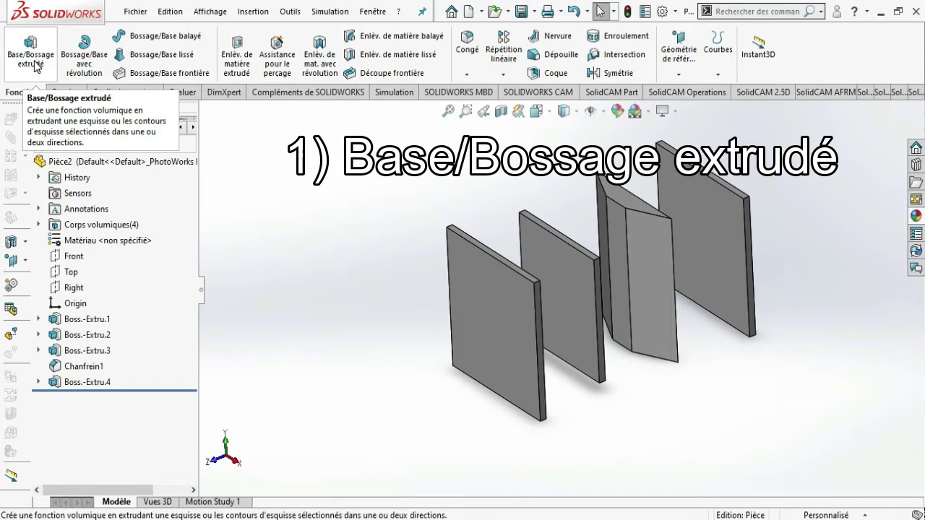
click(32, 59)
click(32, 59)
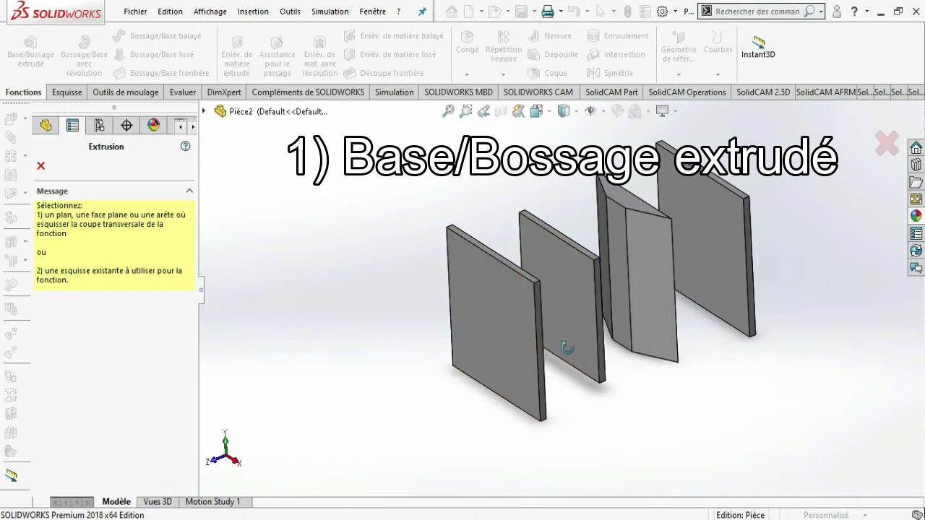
middle_drag(573, 348, 537, 351)
middle_drag(504, 325, 488, 330)
click(487, 331)
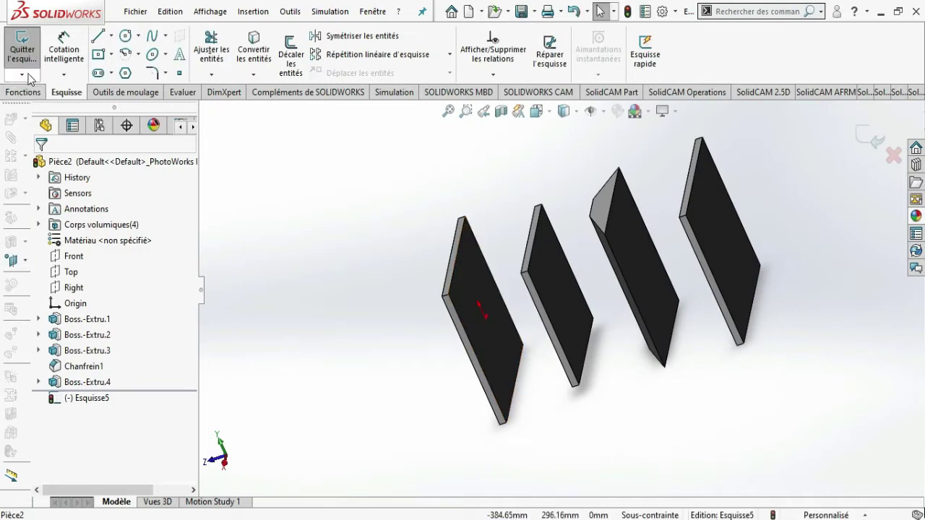
Draw a circle centred on the origin with the Circle (Cercle) tool
mouse_move(258, 255)
middle_down()
mouse_move(268, 196)
mouse_move(241, 169)
mouse_move(238, 224)
middle_up()
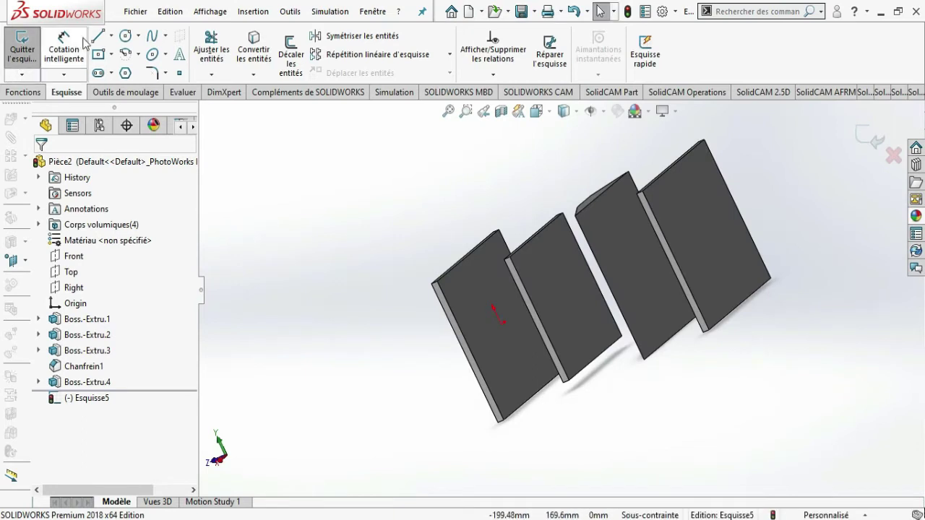
click(99, 55)
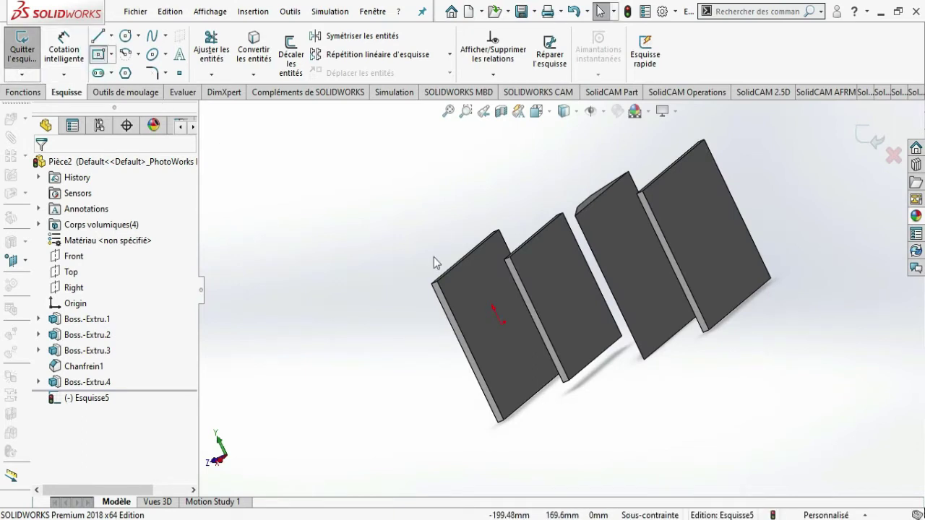
click(127, 36)
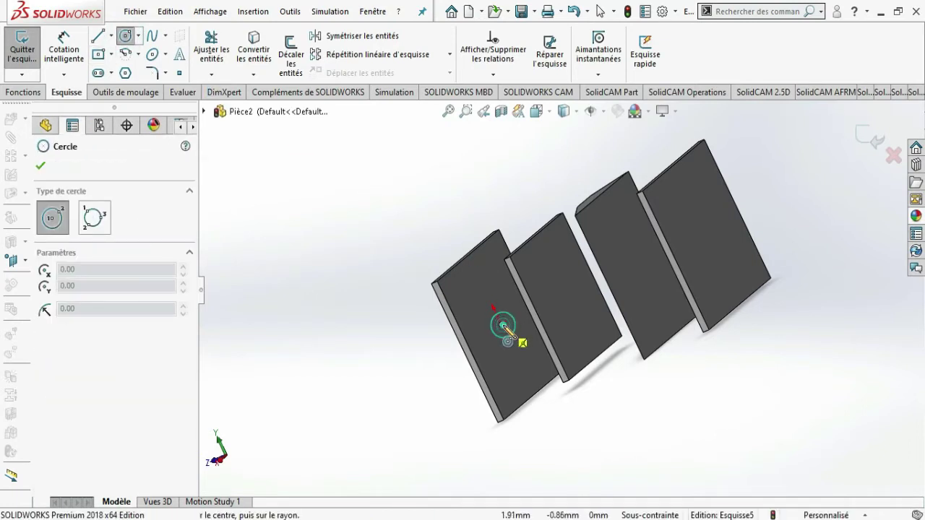
click(501, 324)
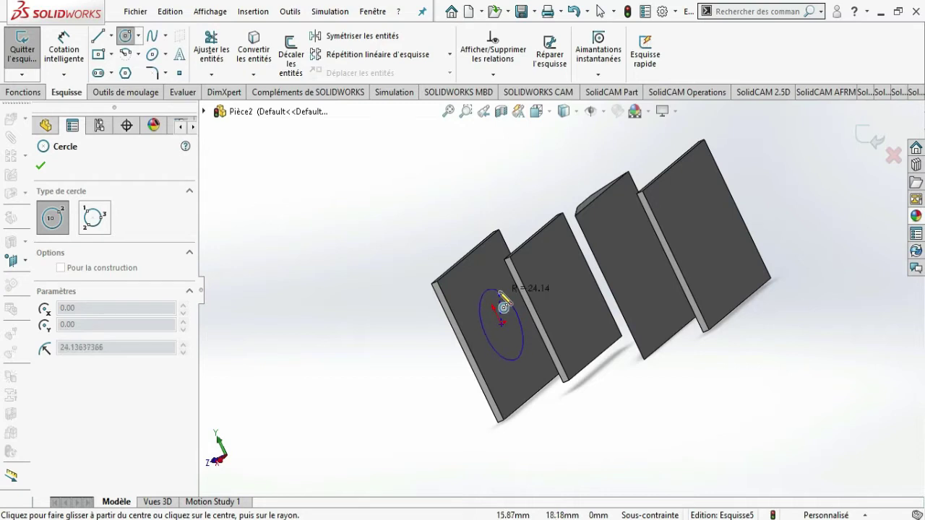
click(504, 305)
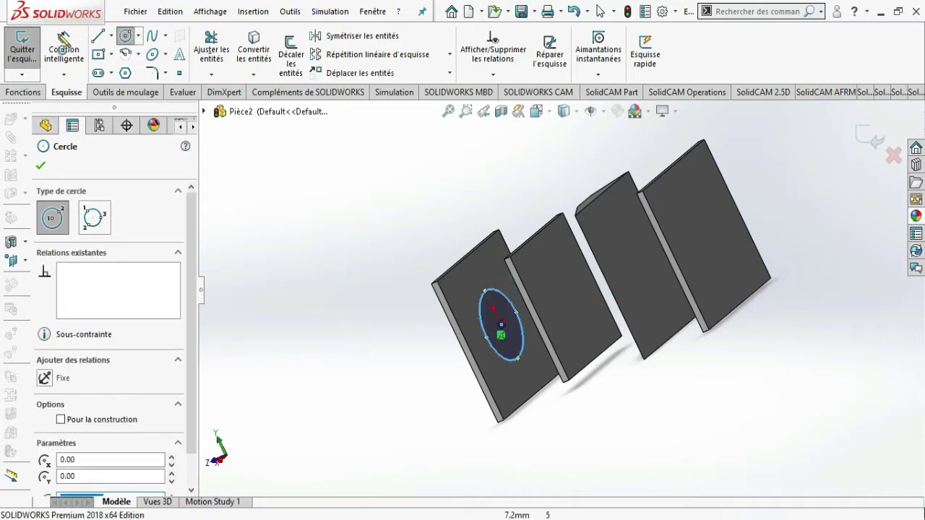
Exit the sketch and keep the extrusion starting from Plan d'esquisse
click(34, 56)
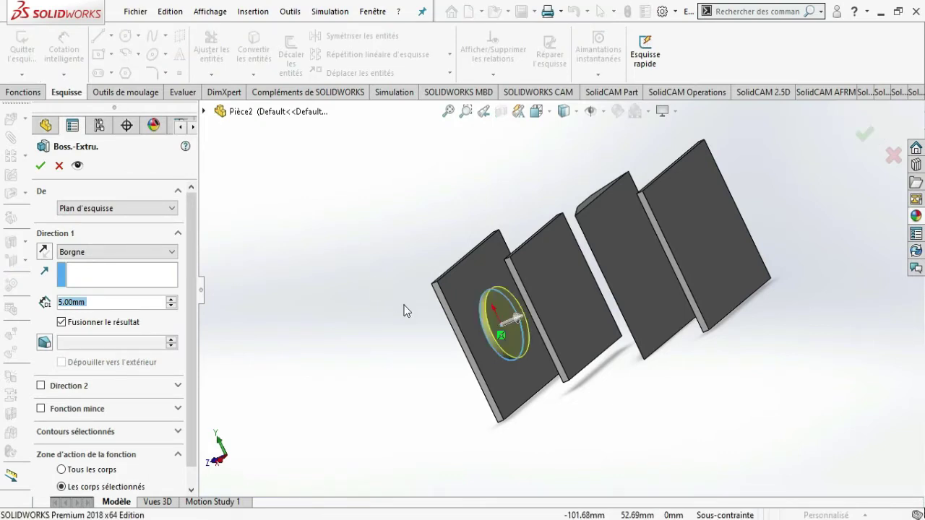
mouse_move(405, 310)
middle_down()
mouse_move(428, 273)
mouse_move(432, 298)
middle_up()
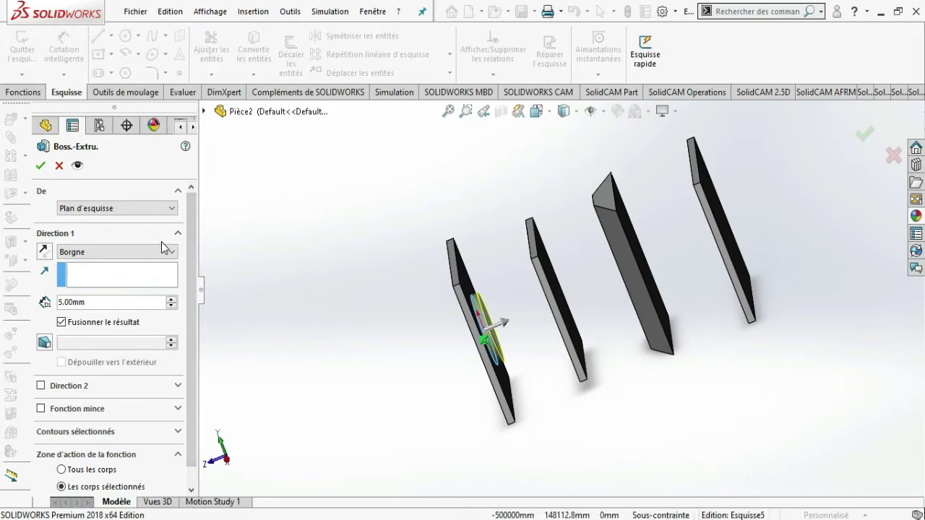
click(172, 209)
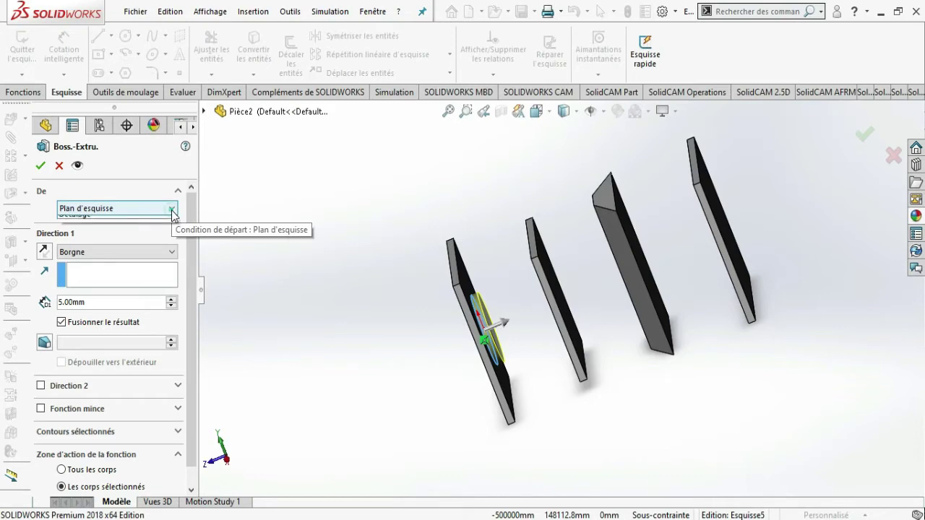
click(172, 214)
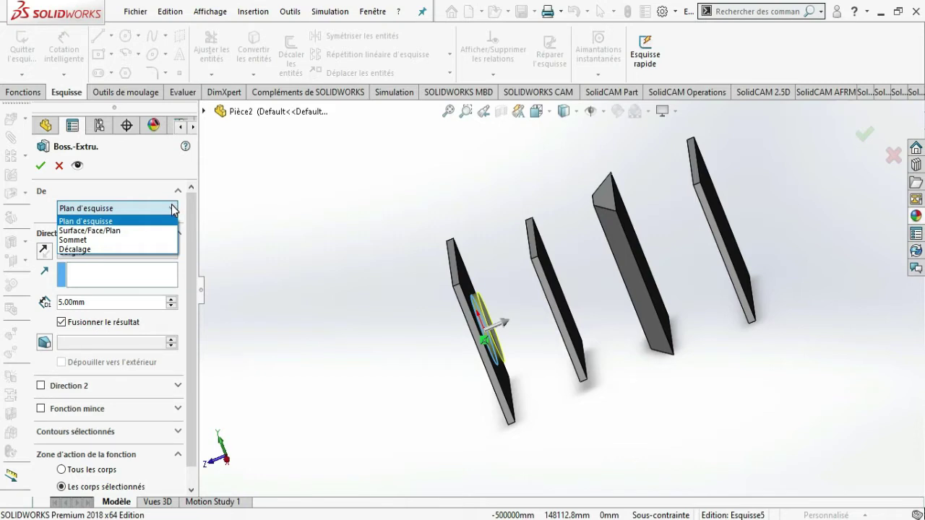
click(174, 209)
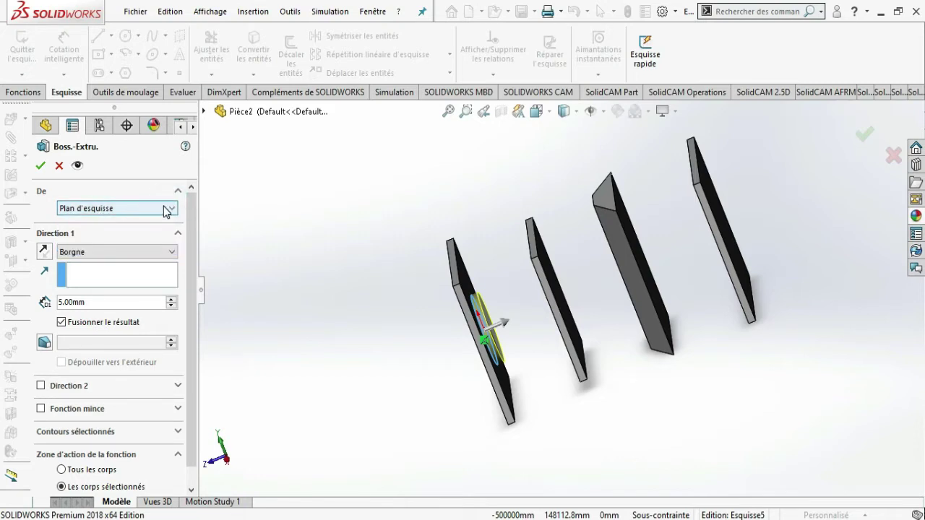
click(170, 210)
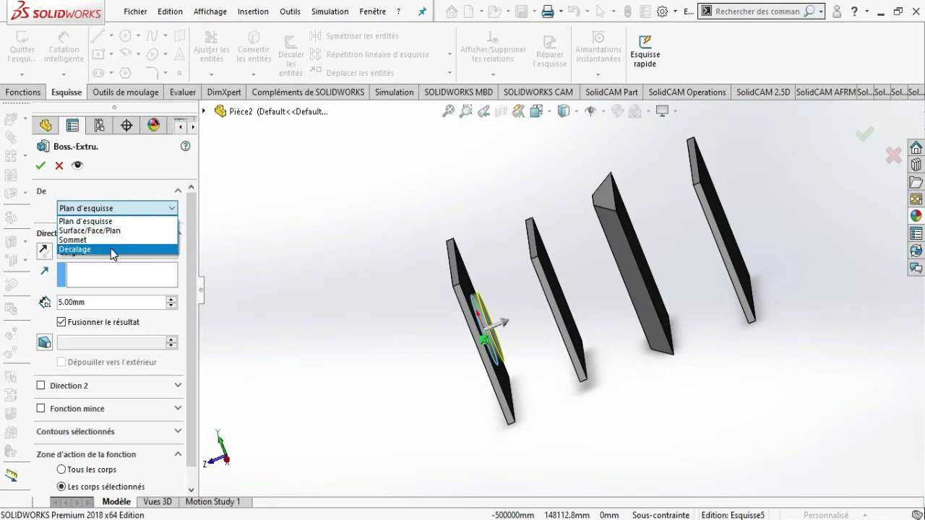
click(152, 193)
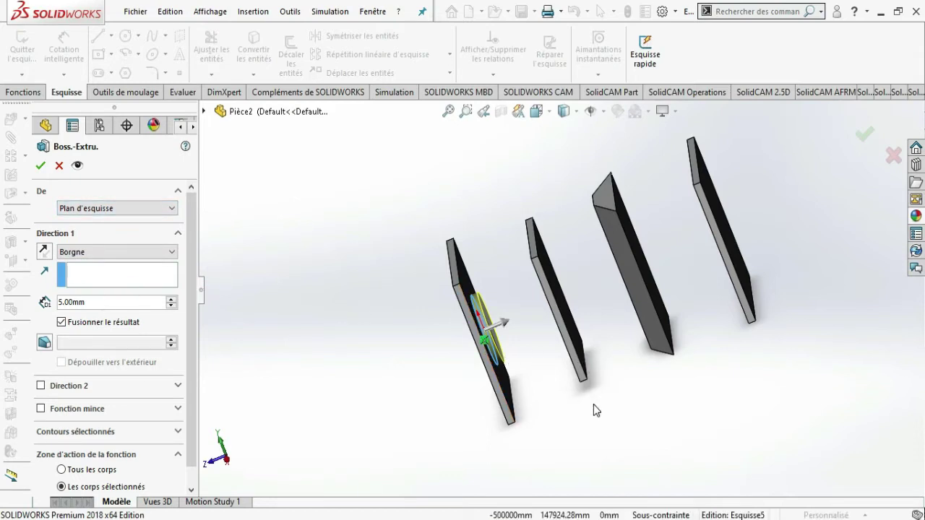
middle_drag(595, 409, 574, 412)
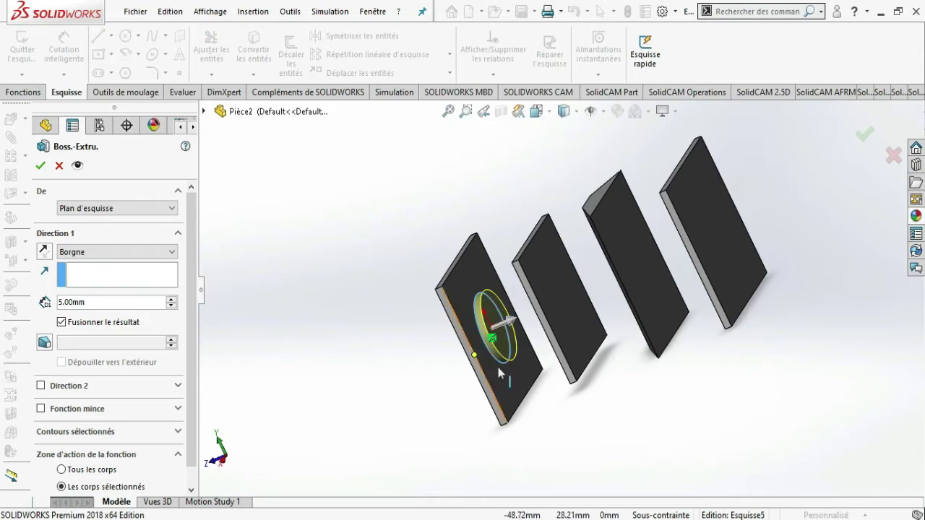
Set the Direction 1 depth to 20 mm and accept the boss extrusion
double_click(116, 303)
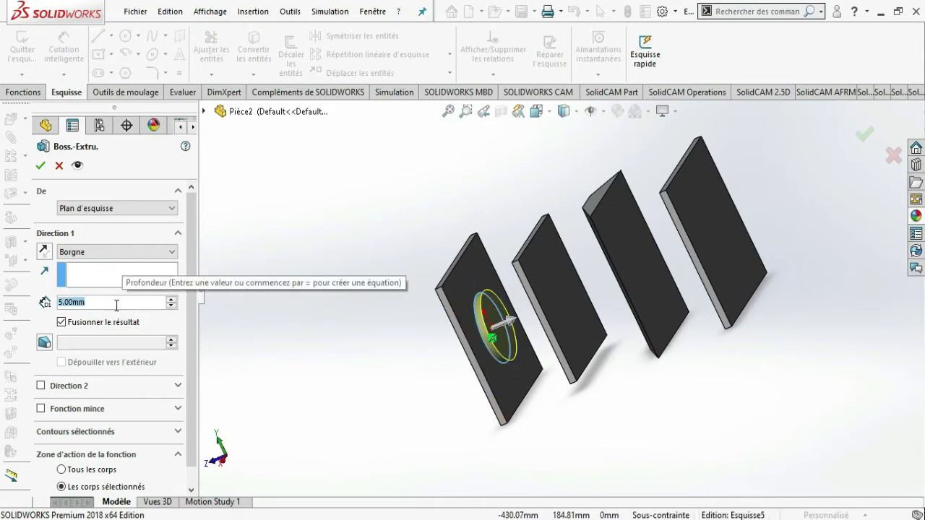
text(20)
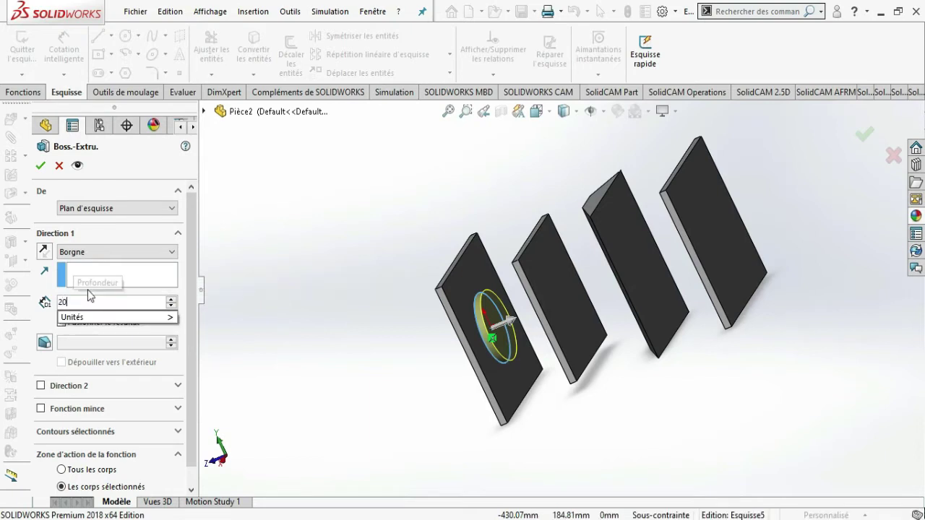
key(Return)
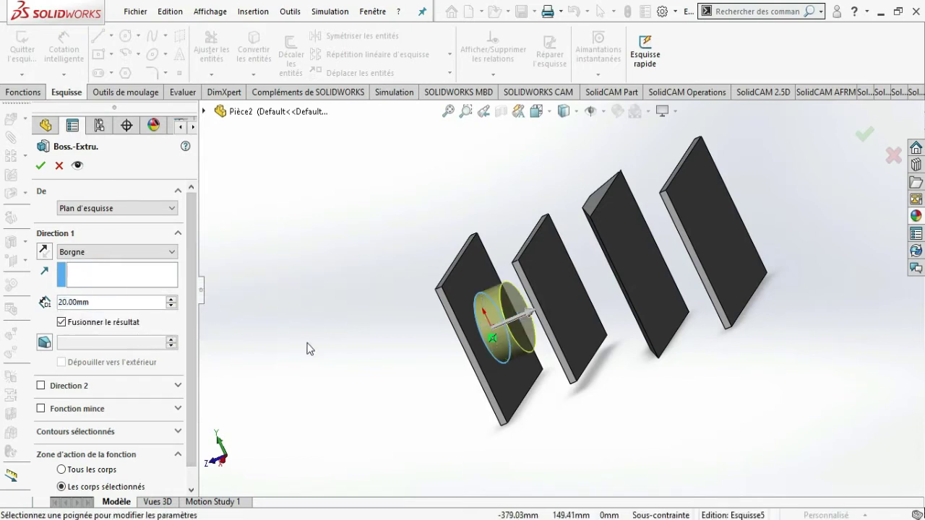
click(865, 137)
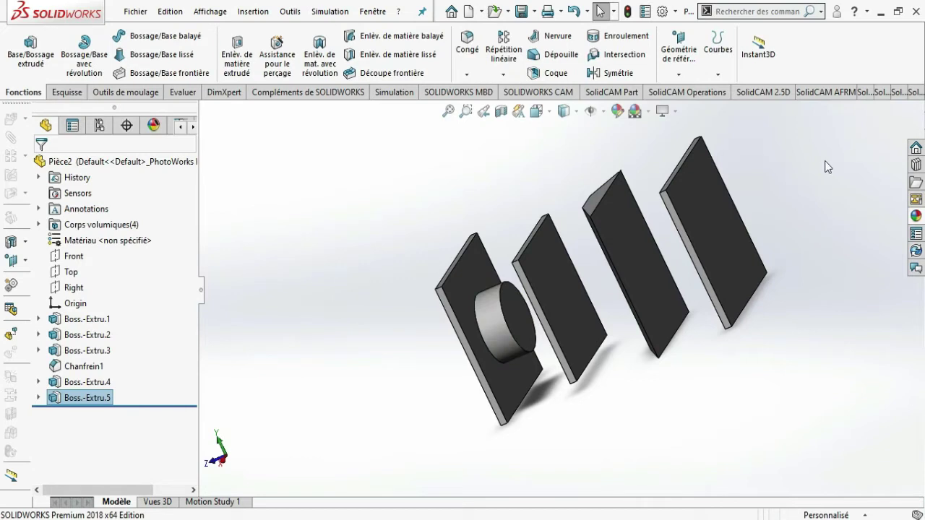
Reopen Boss.-Extru.5 for editing and set its start condition to Vertex
middle_drag(824, 166, 472, 289)
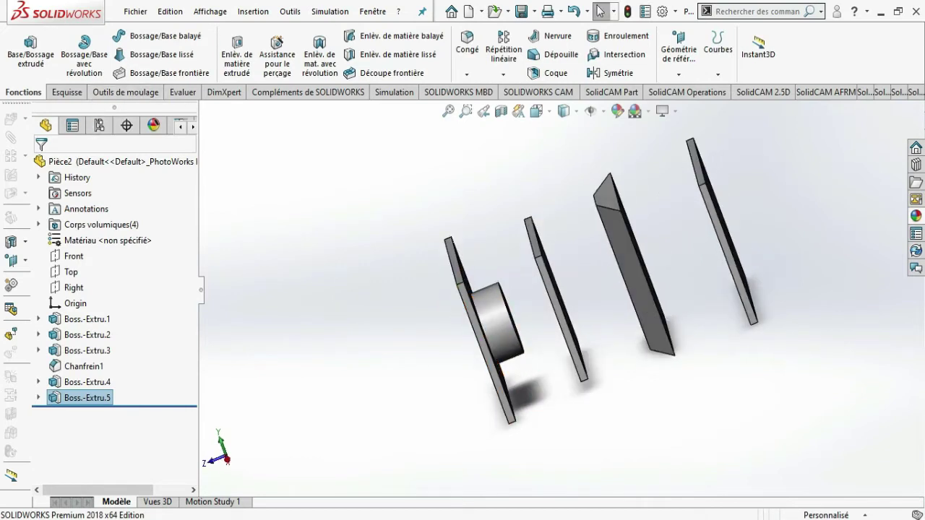
click(61, 401)
click(70, 353)
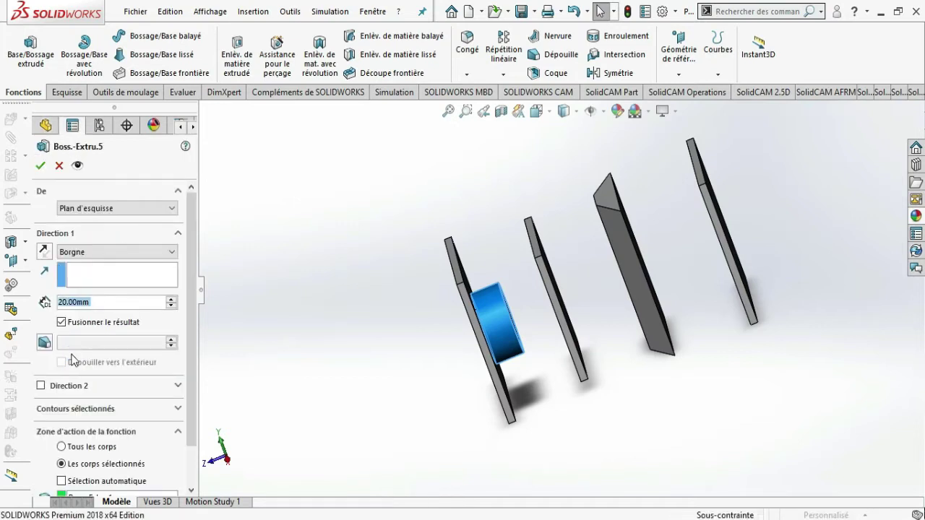
click(171, 209)
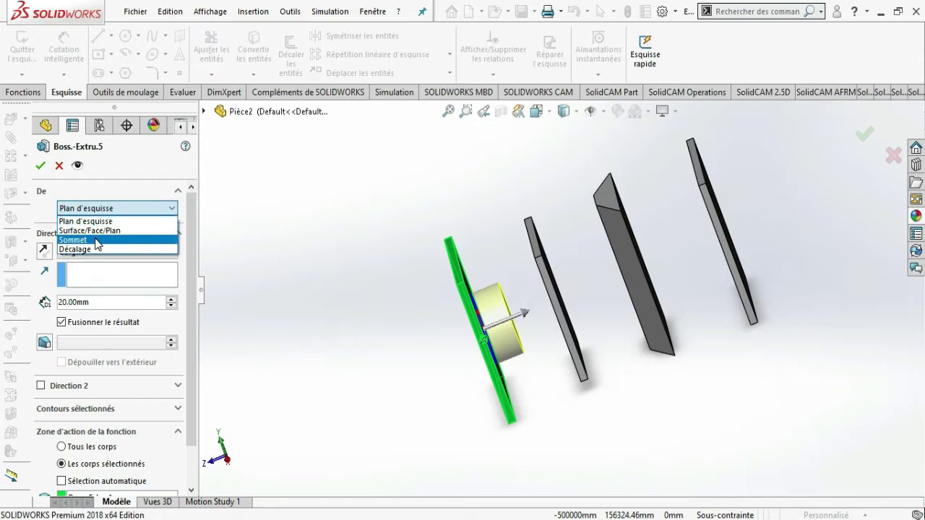
click(96, 241)
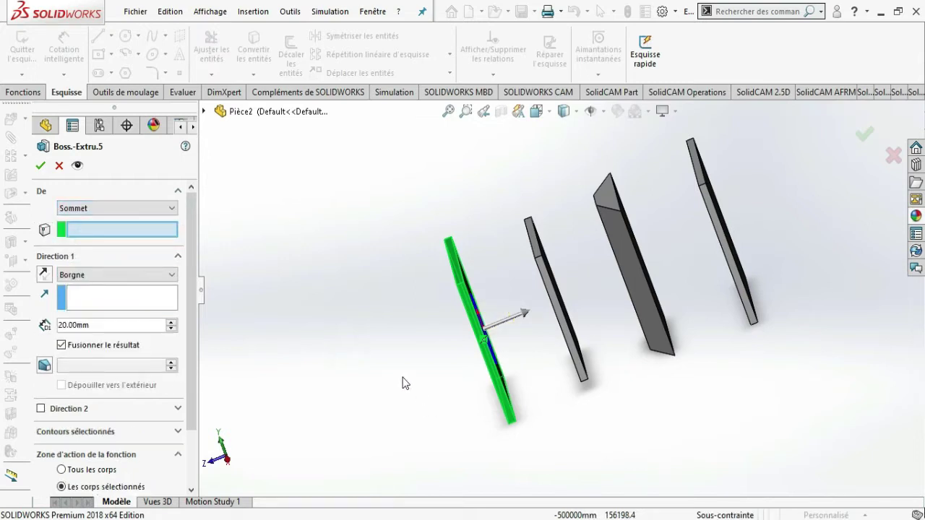
click(108, 231)
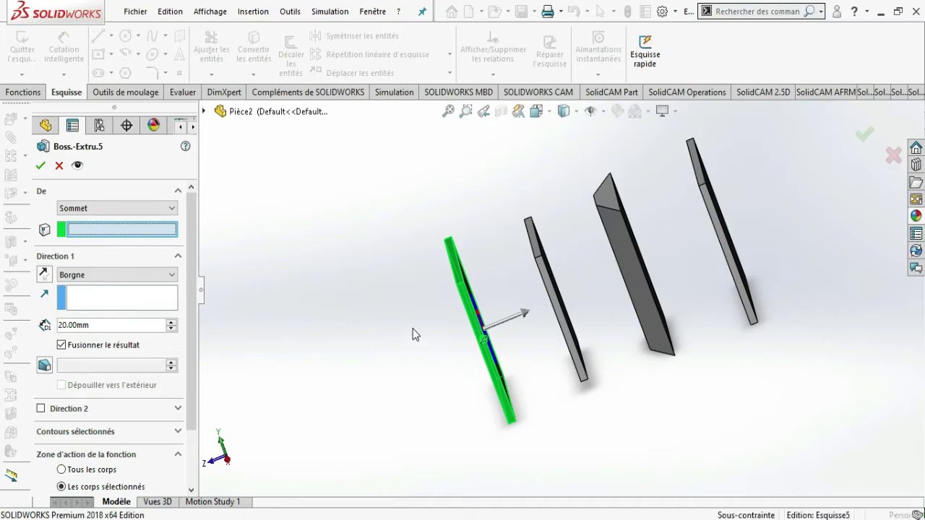
Pick the back plate's corner vertex (Sommet<3>) as the extrusion start
mouse_move(413, 331)
middle_down()
mouse_move(397, 344)
mouse_move(446, 281)
middle_up()
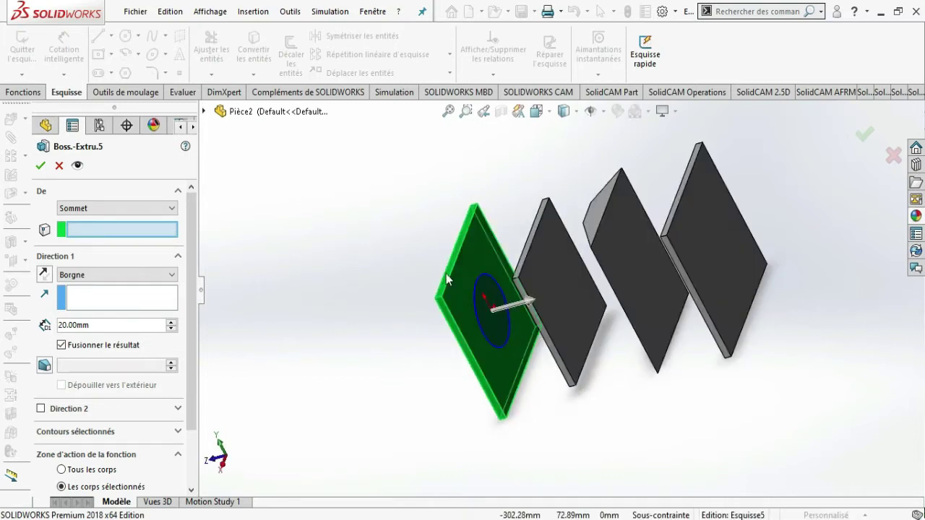
click(470, 207)
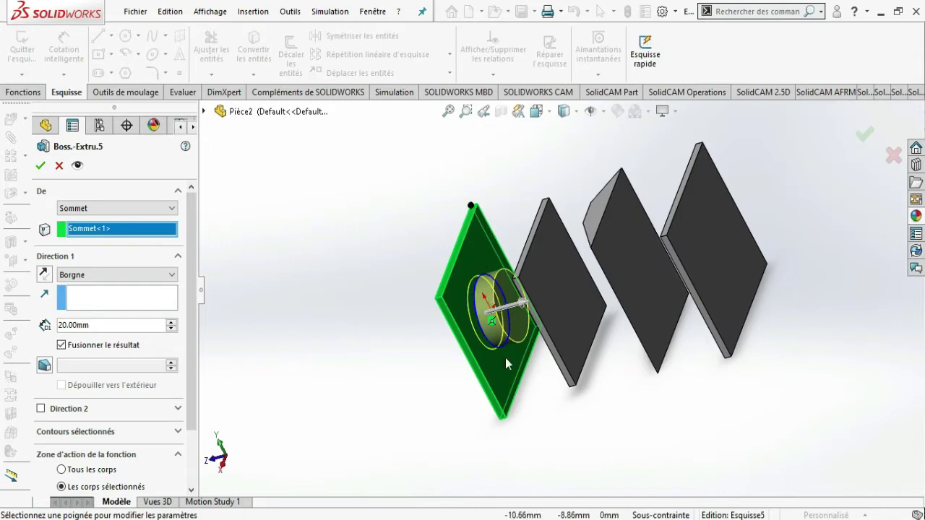
mouse_move(528, 423)
middle_down()
mouse_move(554, 405)
mouse_move(545, 367)
middle_up()
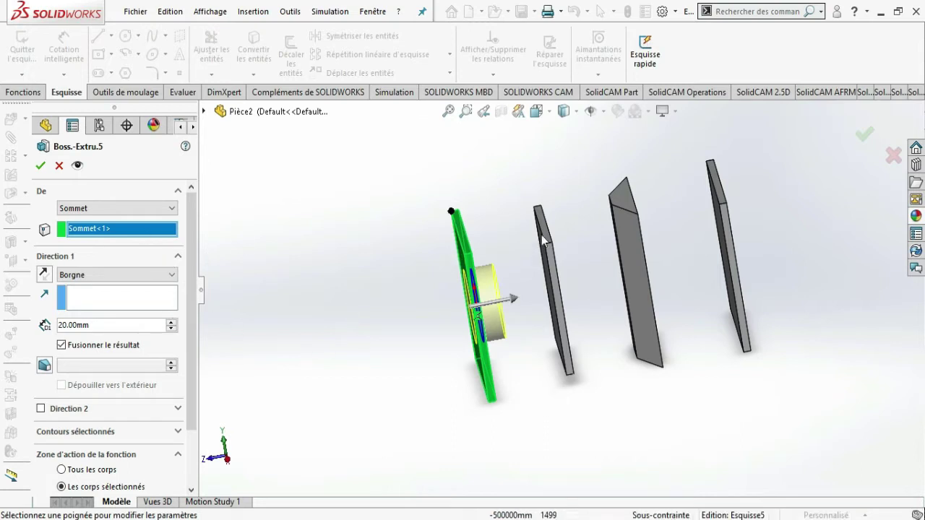
click(535, 209)
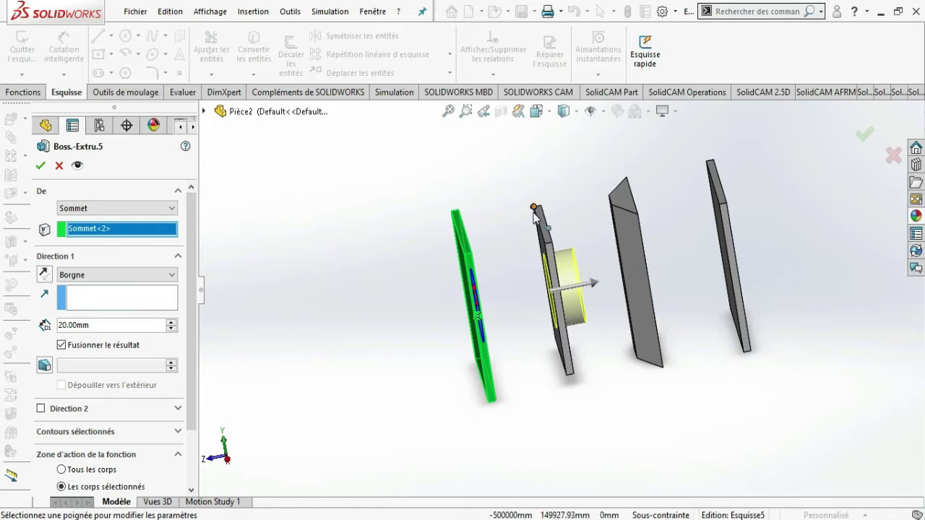
middle_drag(540, 383, 553, 388)
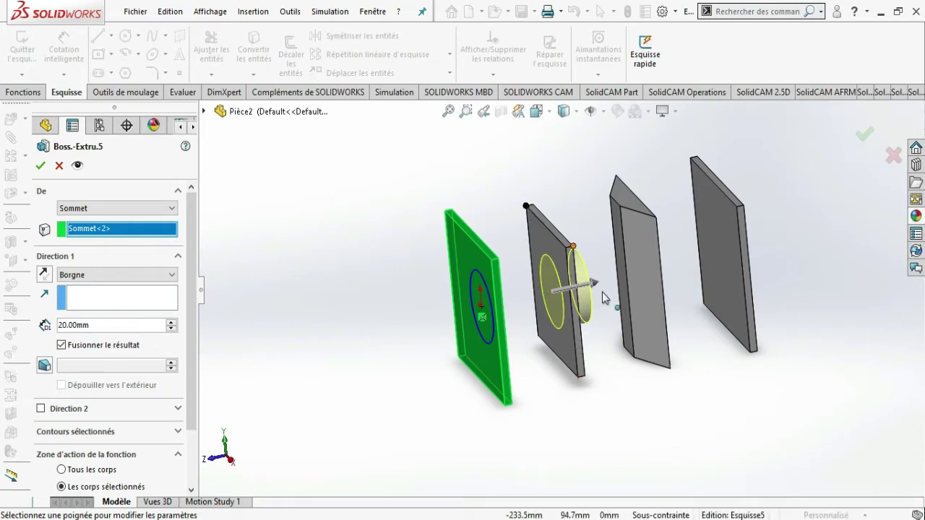
mouse_move(641, 415)
middle_down()
mouse_move(607, 416)
mouse_move(554, 384)
middle_up()
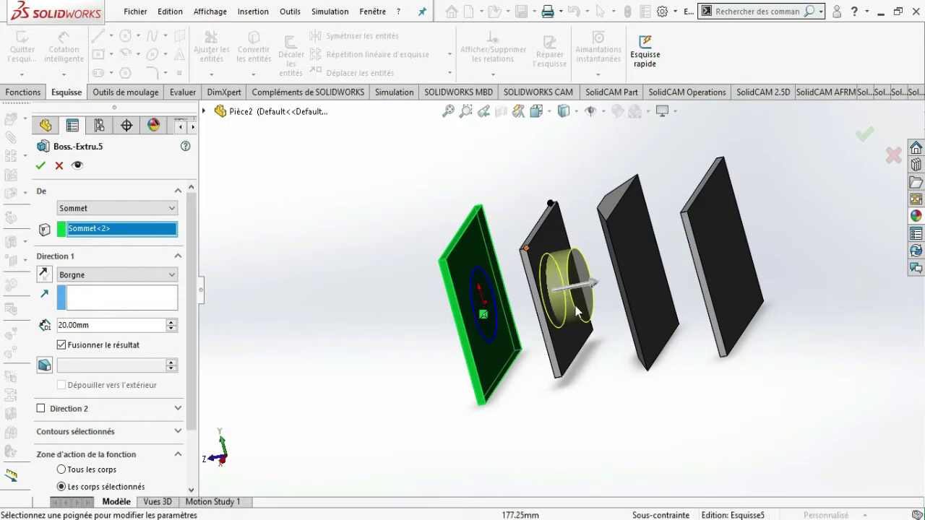
middle_drag(623, 470, 617, 433)
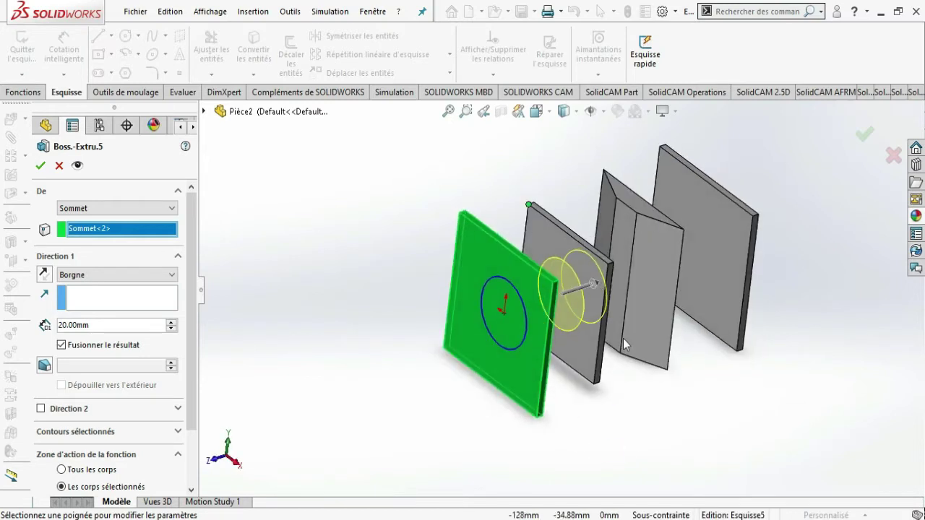
click(660, 148)
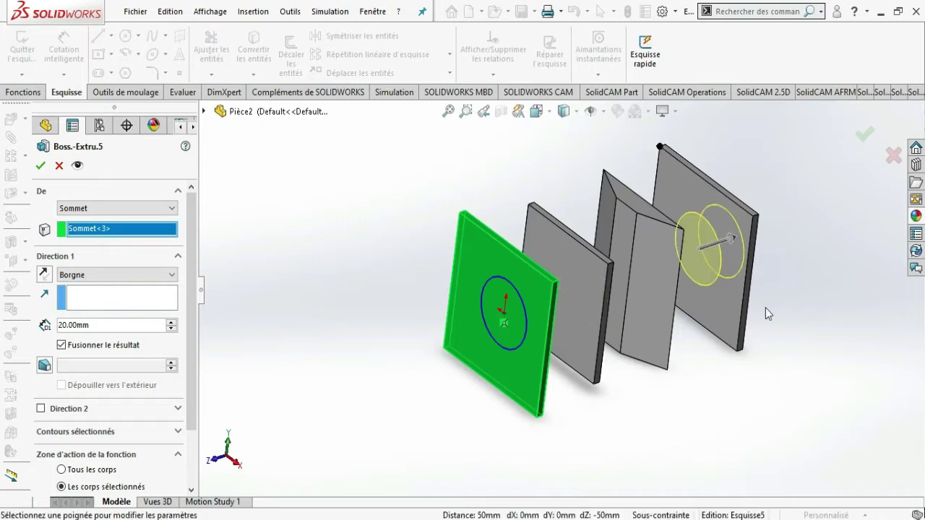
middle_drag(826, 360, 807, 335)
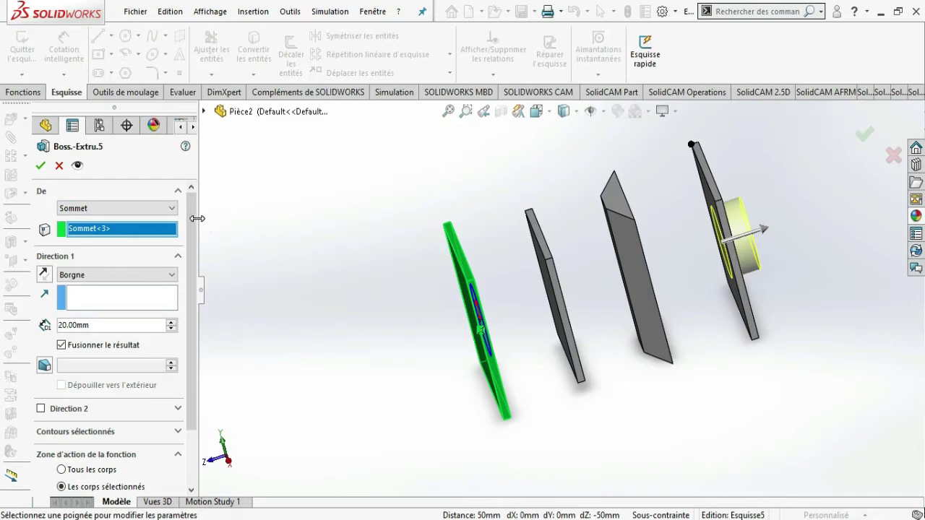
click(171, 208)
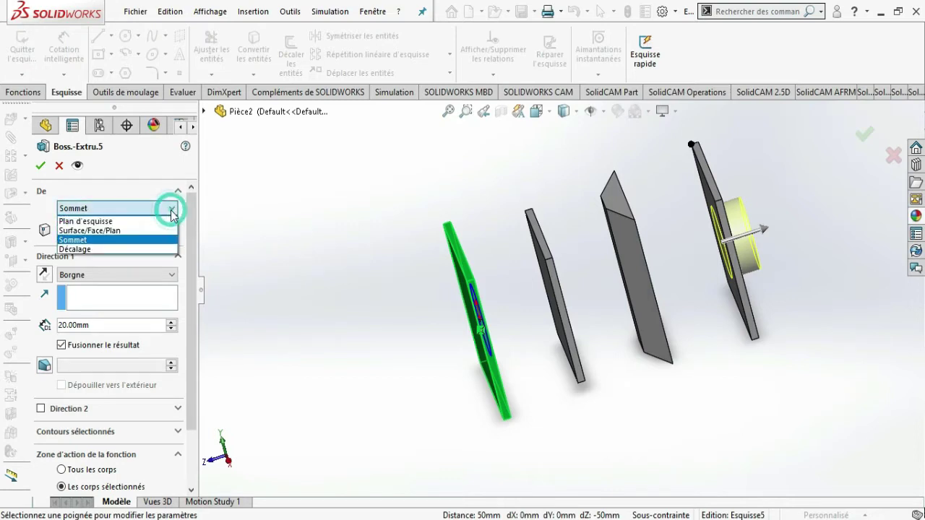
Start the shaft at a 20 mm Offset (Décalage) from the sketch plane and accept it
click(155, 249)
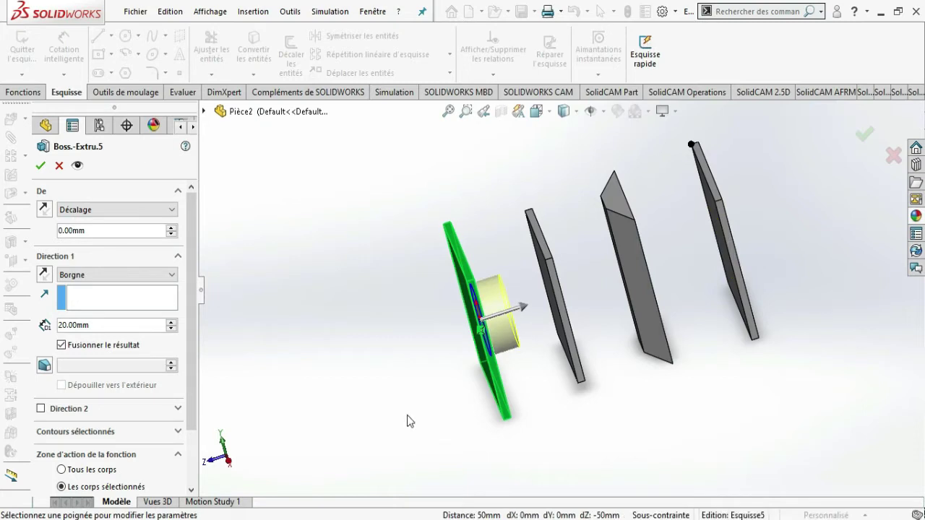
middle_drag(407, 417, 392, 414)
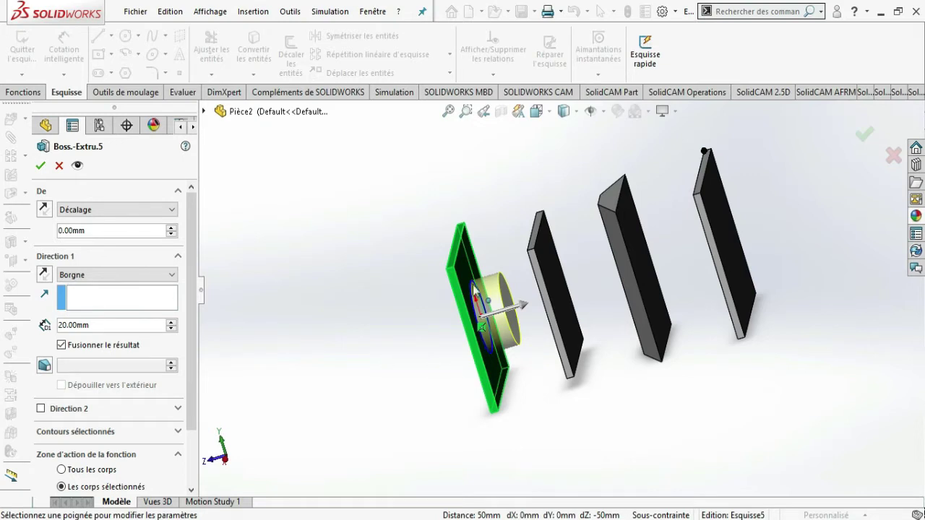
middle_drag(342, 350, 329, 343)
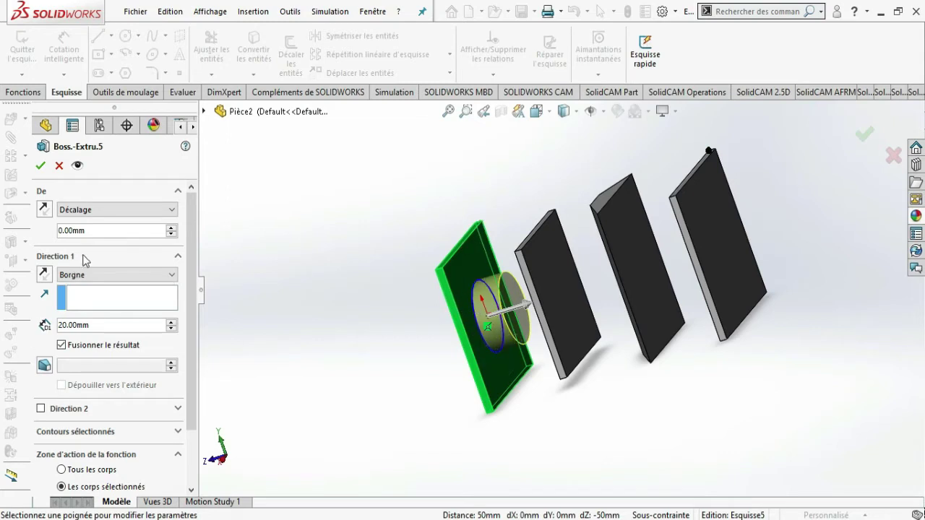
click(94, 232)
text(20)
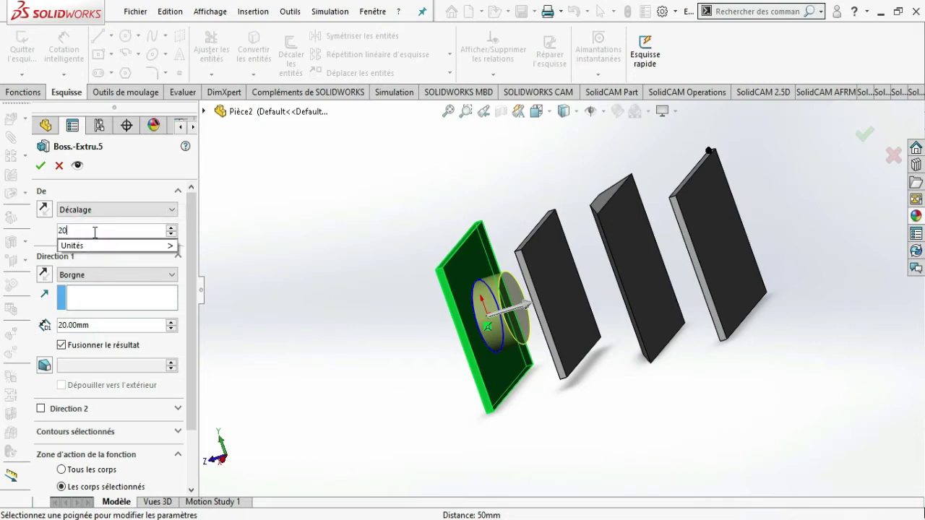
key(Return)
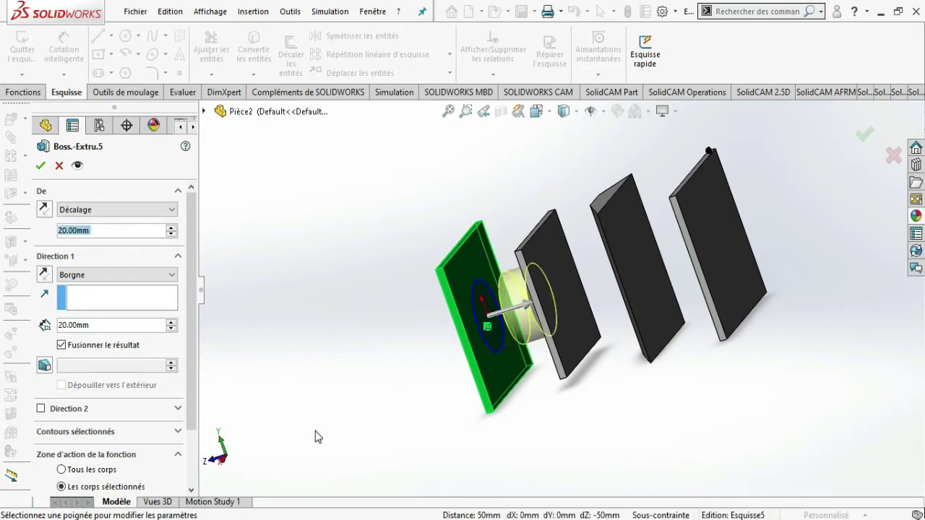
middle_drag(315, 430, 331, 431)
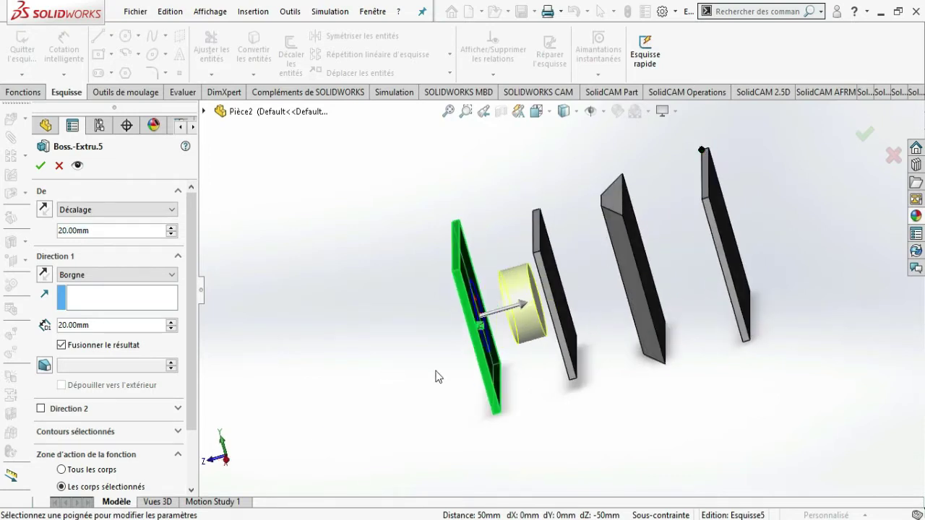
click(864, 133)
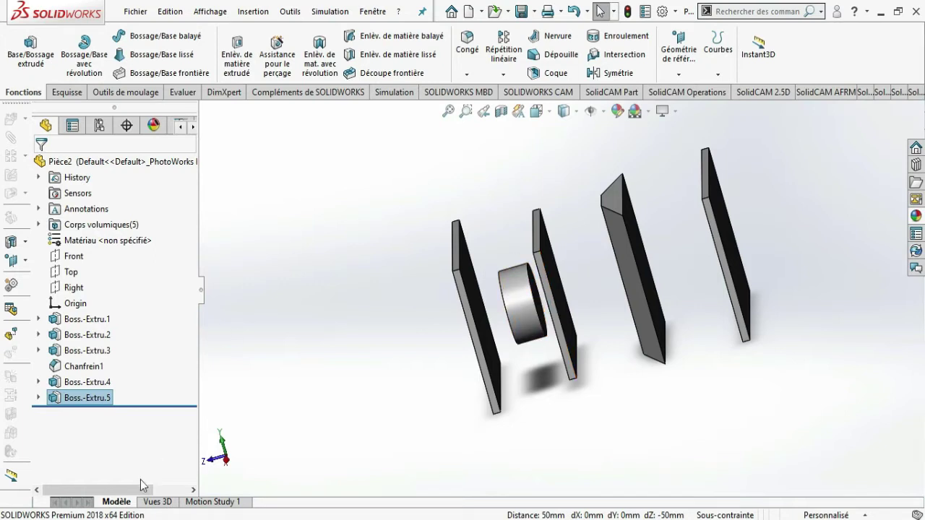
Select the Boss.-Extru.5 cylinder and choose Edit Feature
click(76, 350)
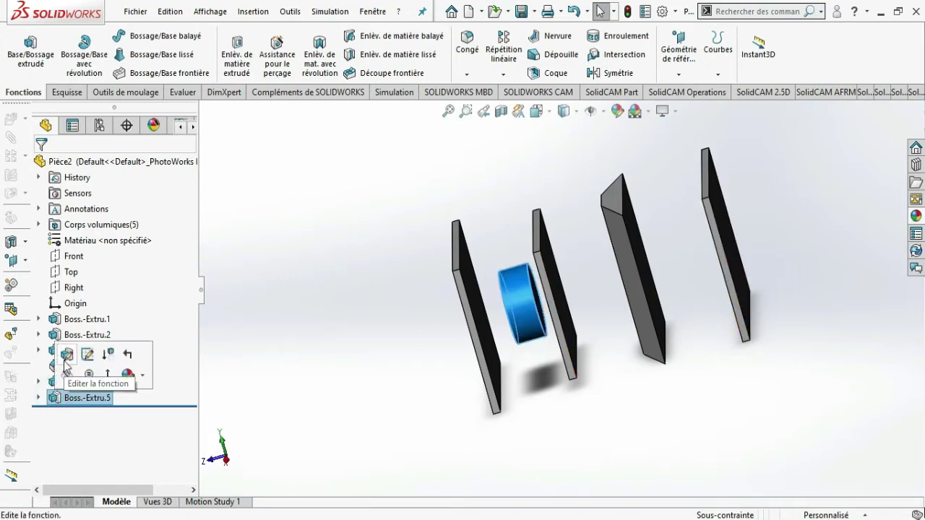
click(65, 357)
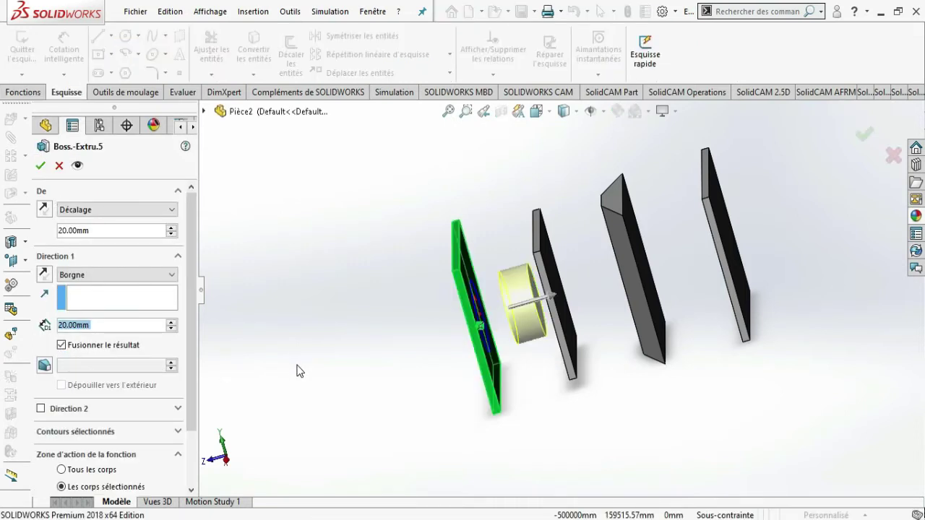
Change the start offset through 100 and 150 mm to a final 180 mm
click(83, 237)
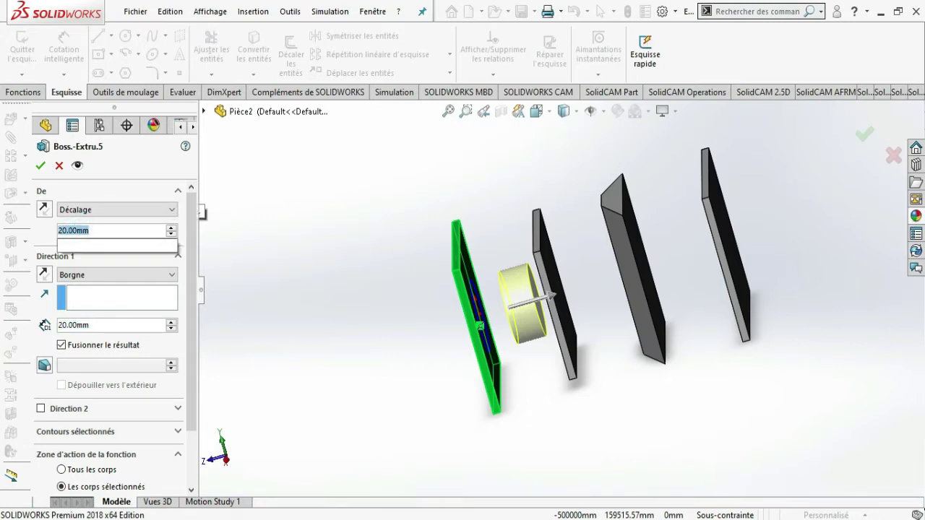
text(100)
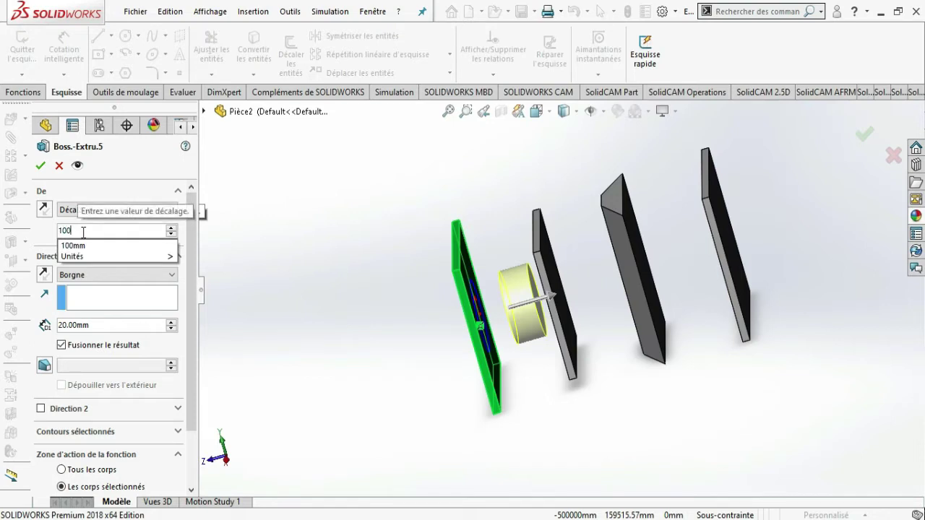
key(Return)
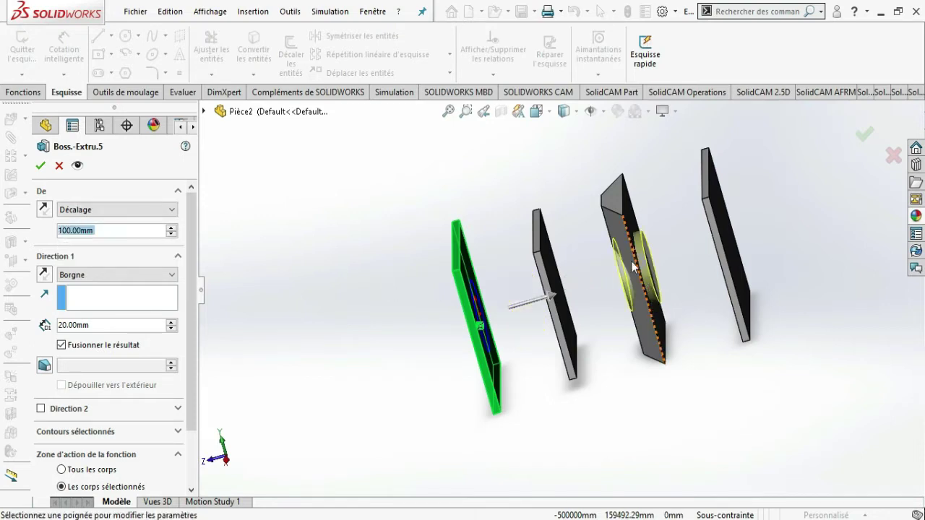
click(103, 231)
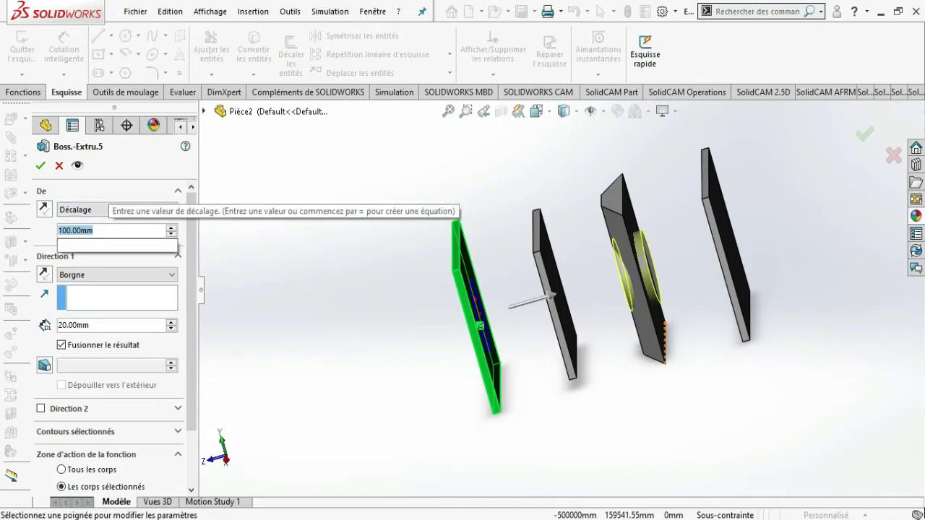
text(150)
key(Return)
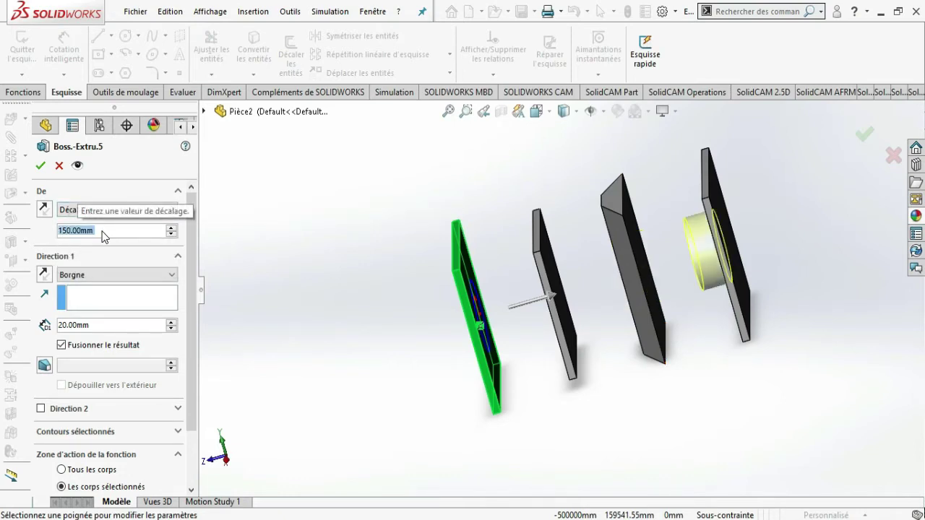
text(1)
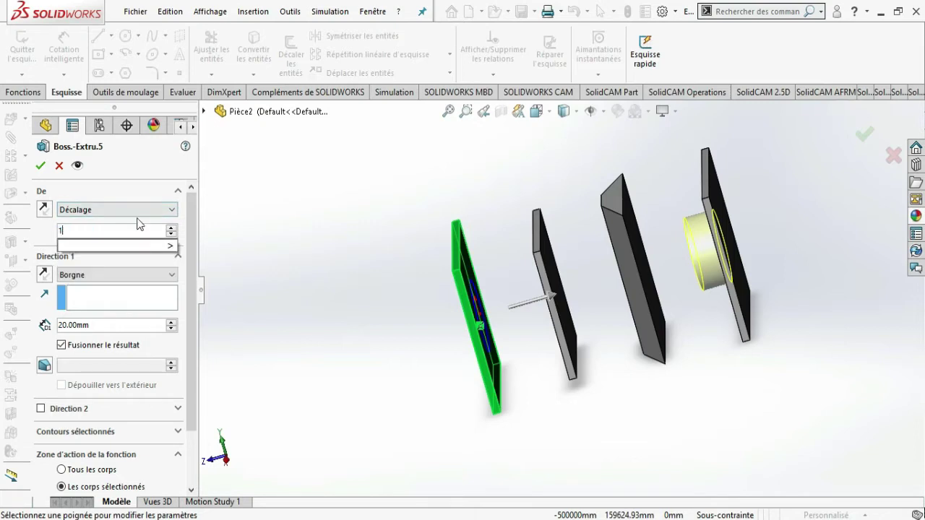
text(80)
key(Return)
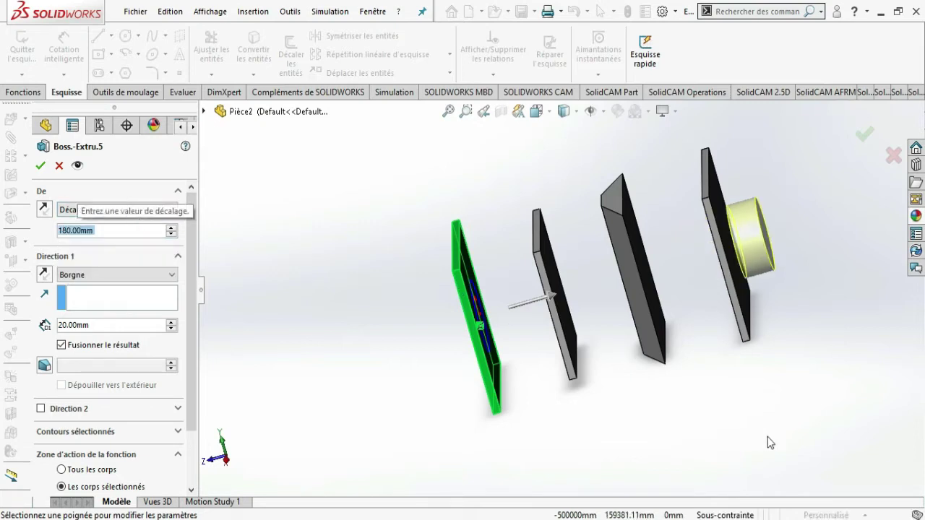
middle_drag(768, 440, 768, 434)
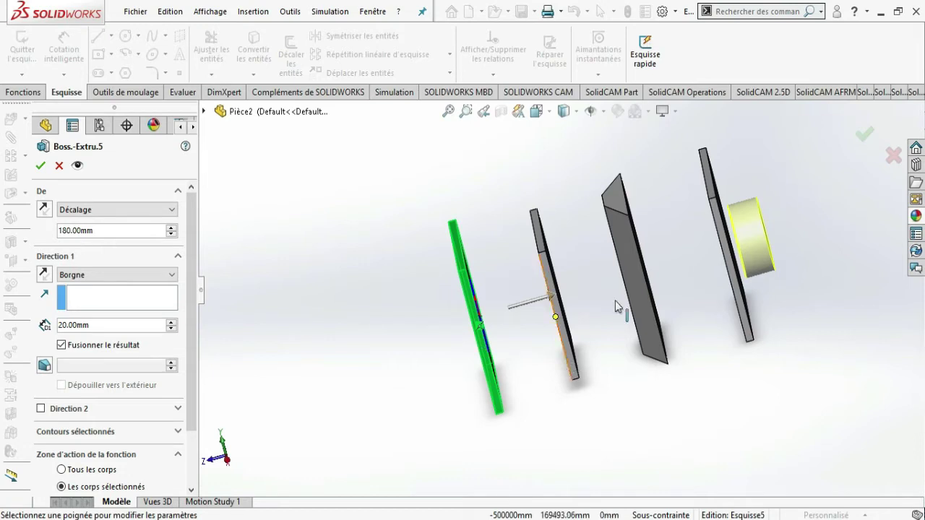
Reverse the offset direction, set the offset to 20 mm, then flip it back
click(44, 209)
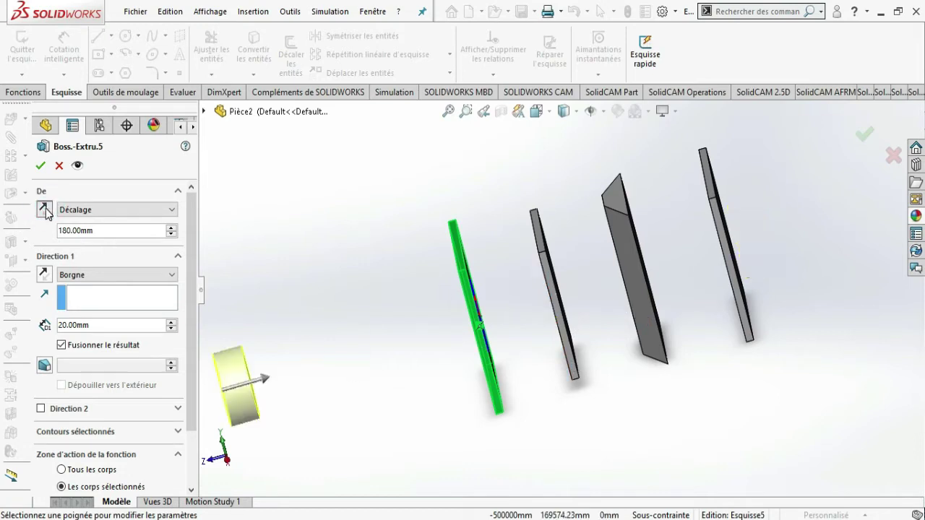
double_click(91, 230)
text(2)
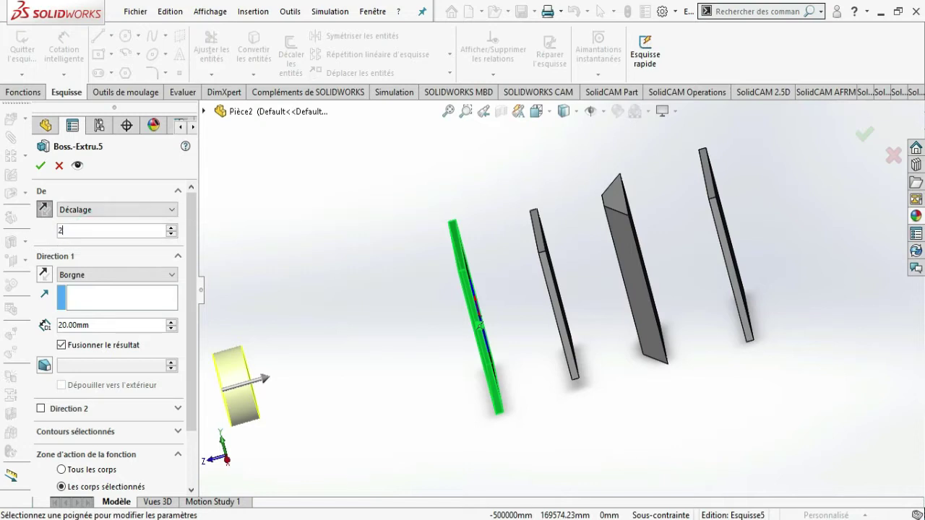
text(0)
key(Return)
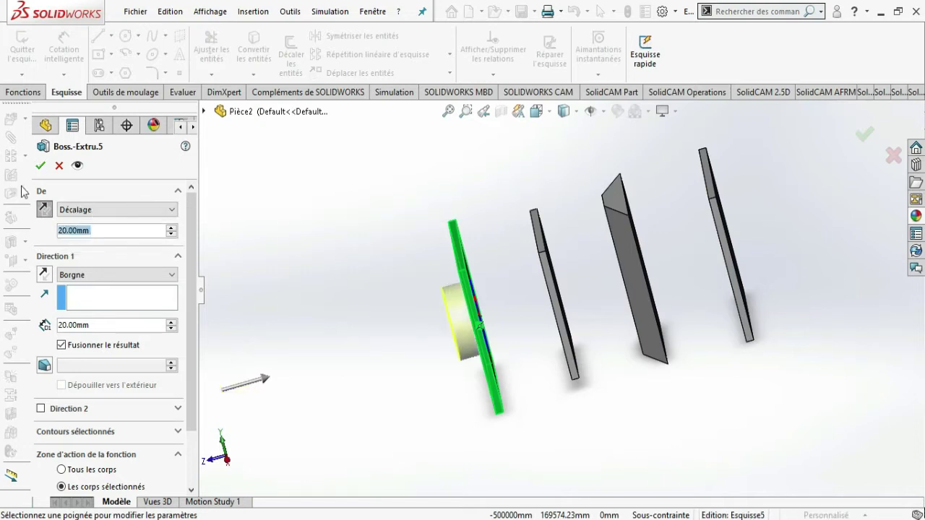
click(47, 215)
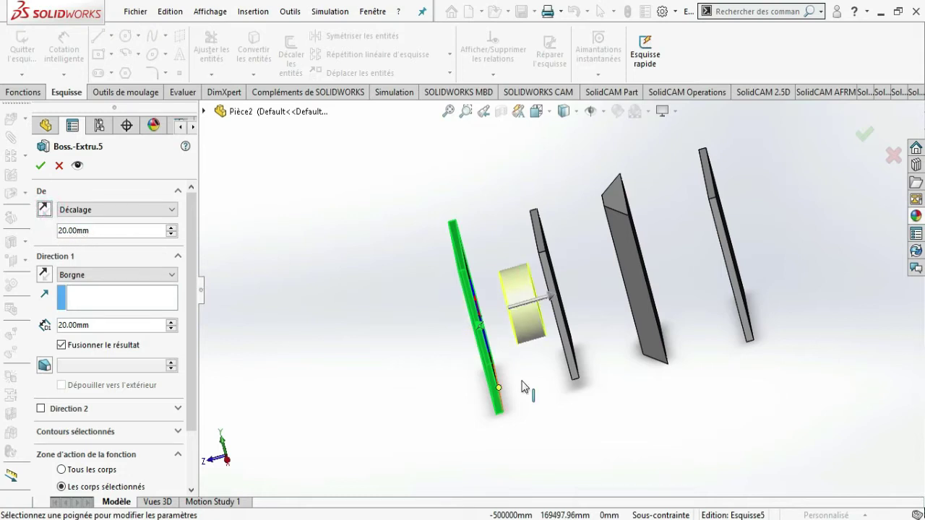
Reverse the offset direction again and set the offset to 50 mm
middle_drag(528, 384, 506, 336)
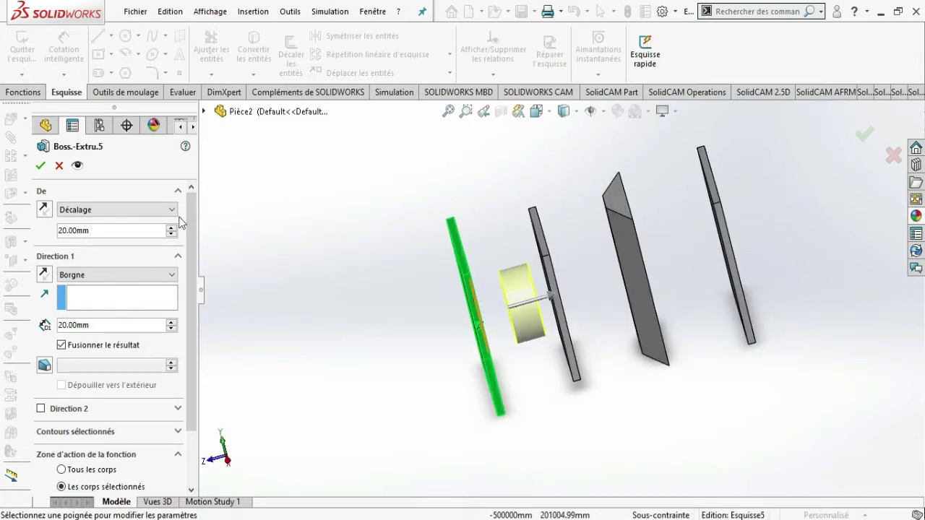
click(44, 210)
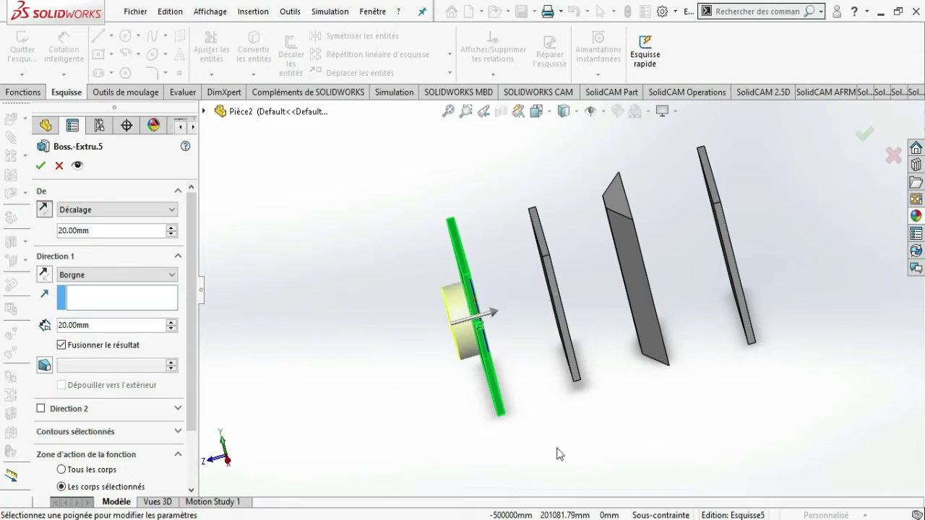
double_click(109, 231)
text(5)
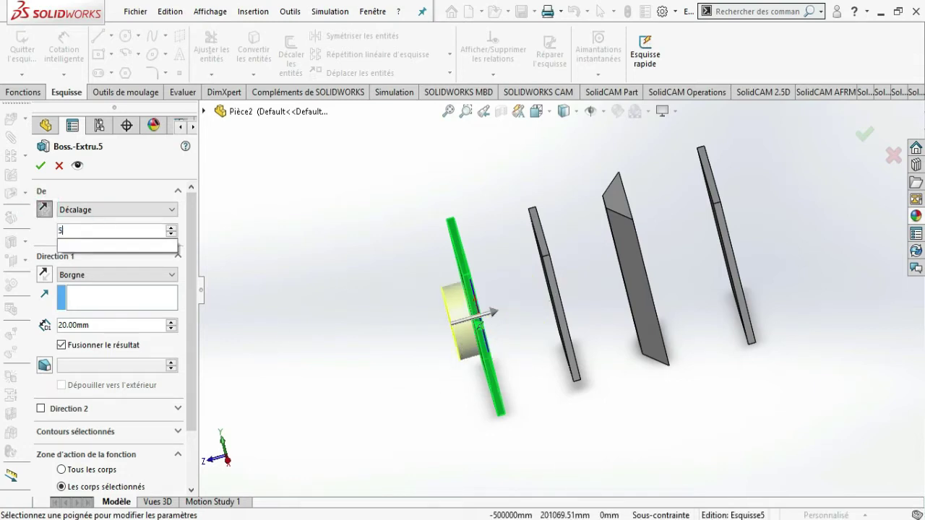
text(0)
key(Return)
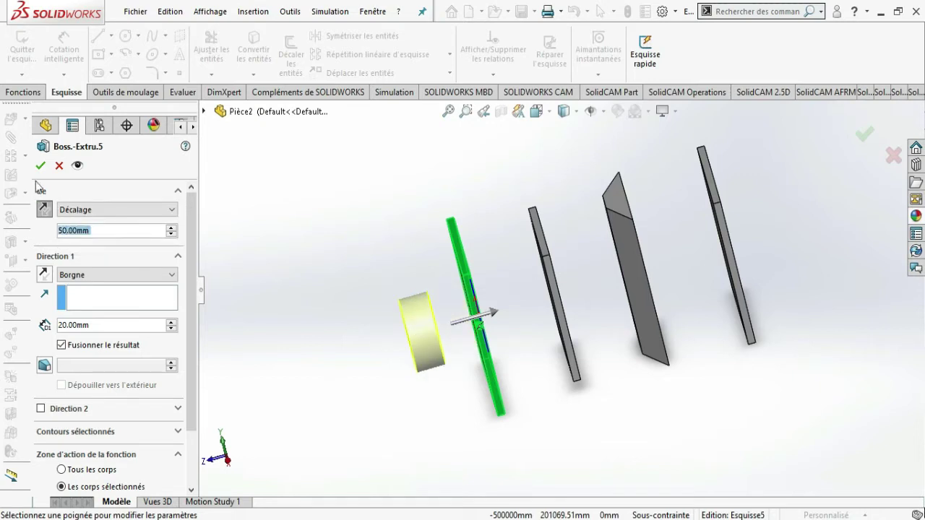
click(172, 213)
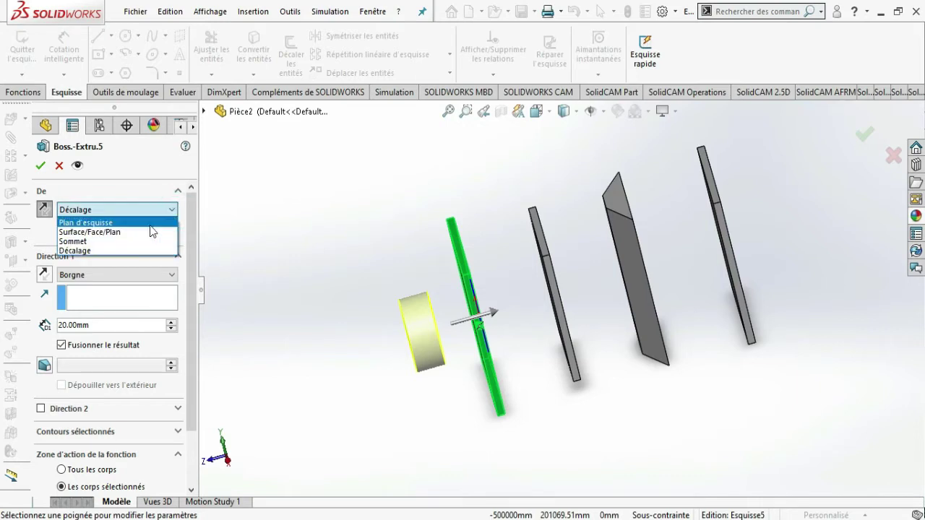
Return the start to the sketch plane, keep Blind, and point Direction 1 toward the plates
click(141, 224)
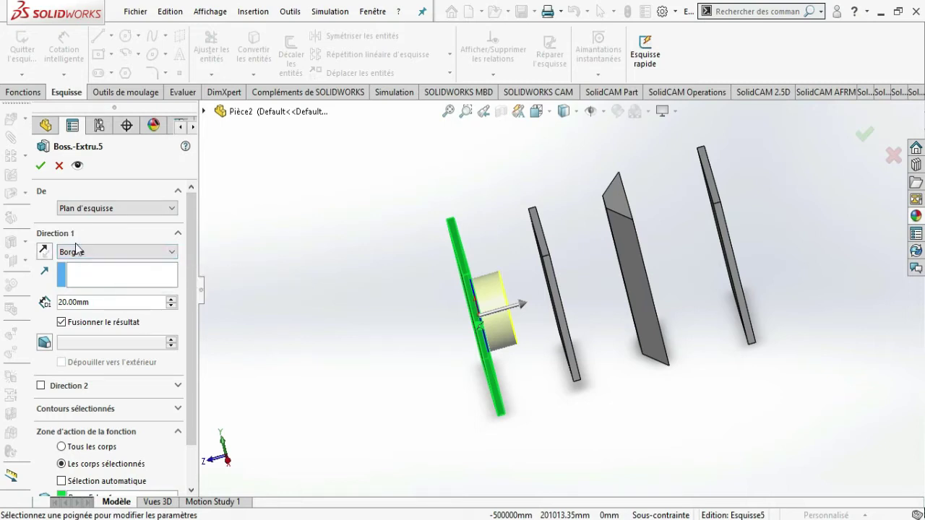
click(172, 255)
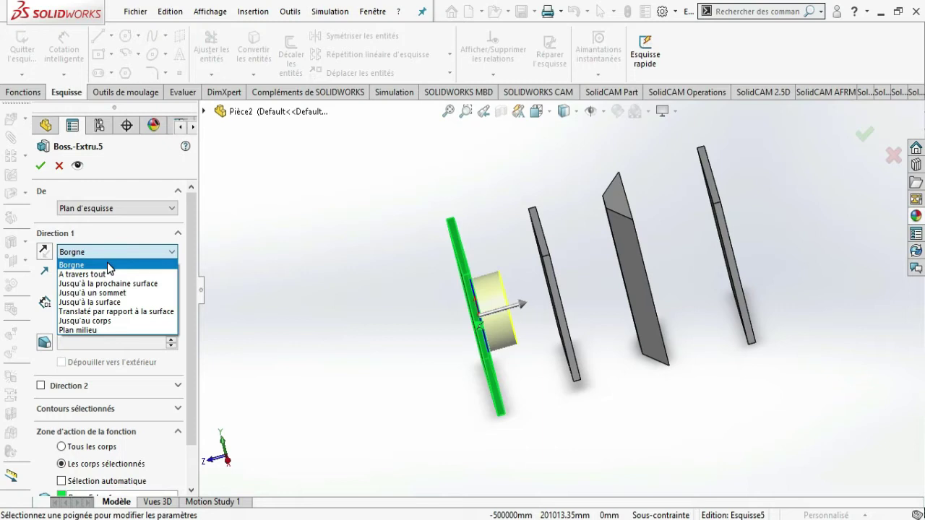
click(107, 264)
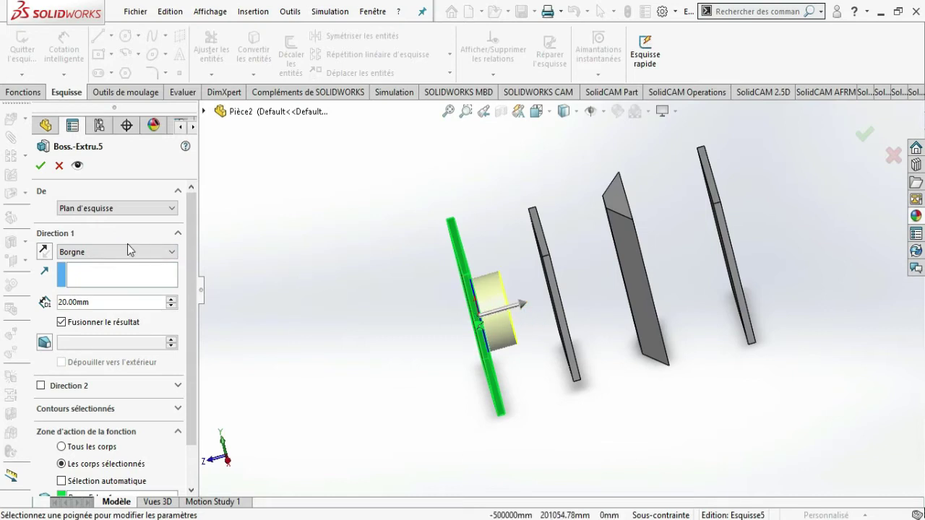
click(43, 251)
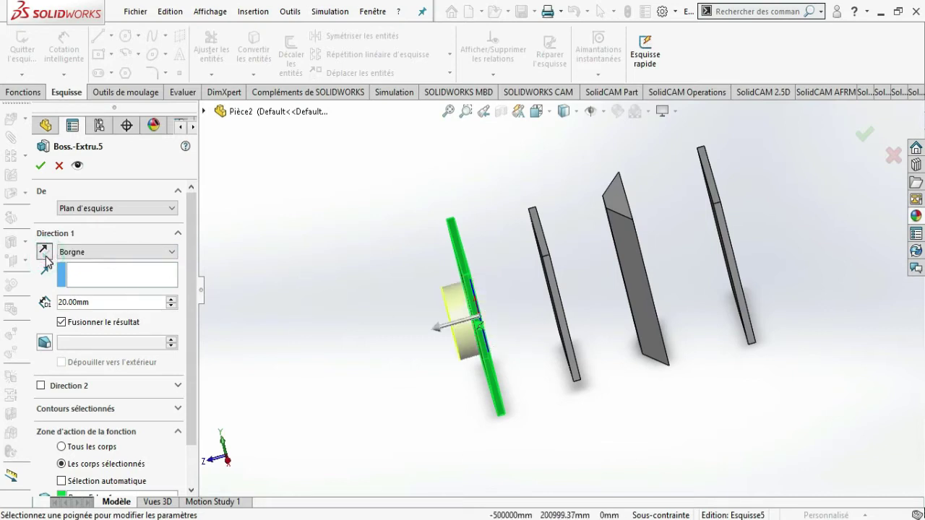
click(43, 251)
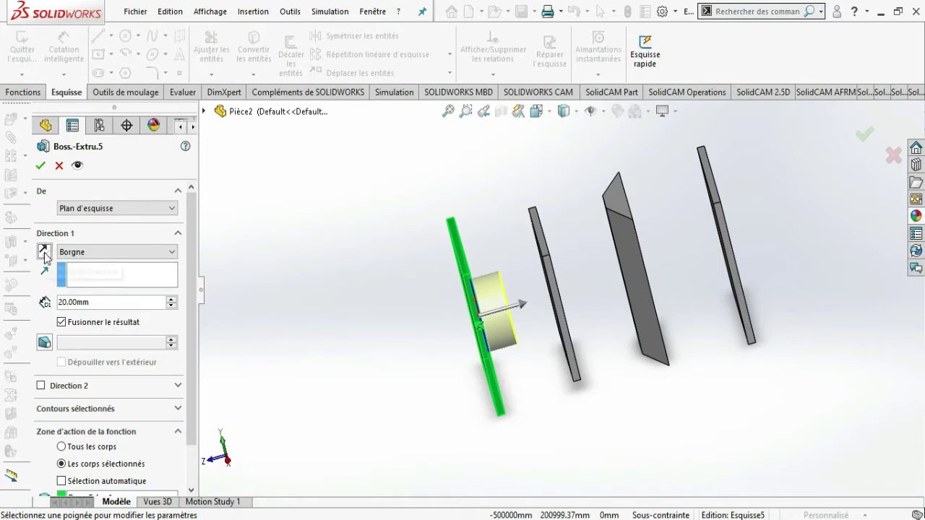
click(43, 251)
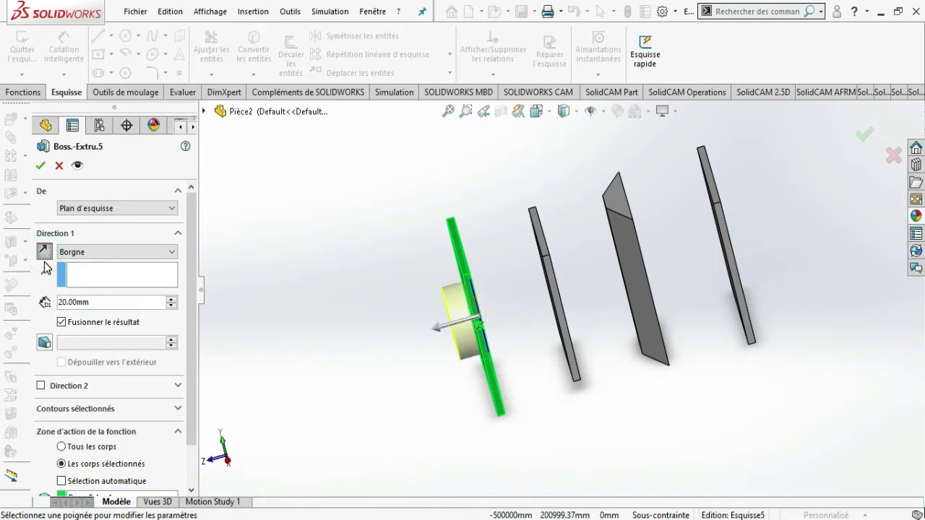
click(43, 252)
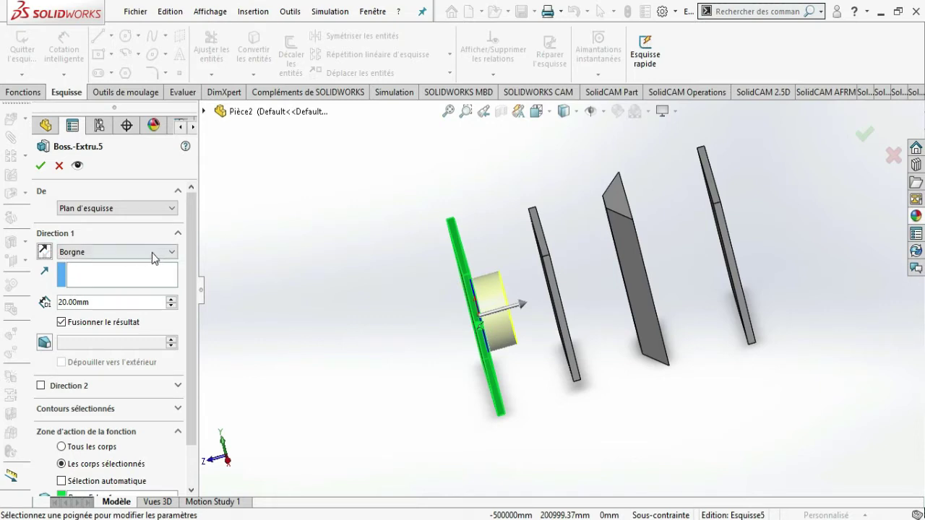
click(167, 254)
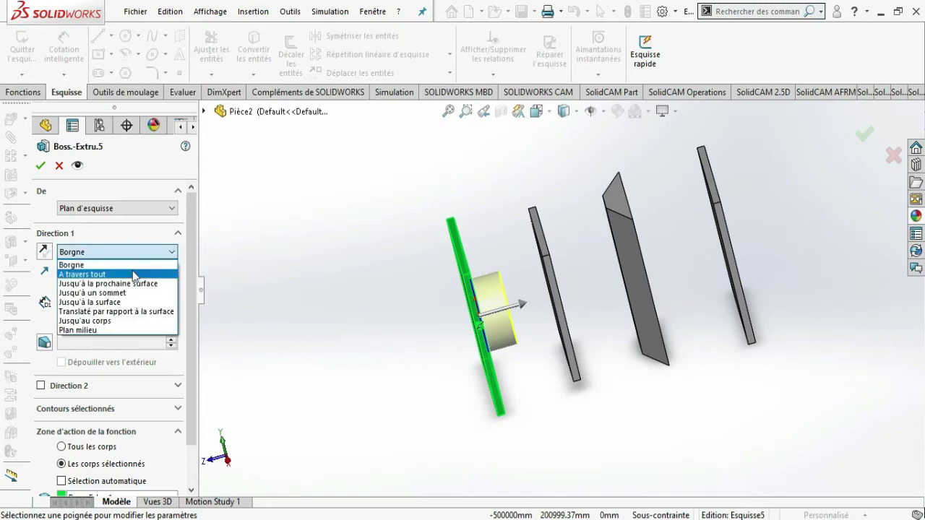
Try Through All, then revert to Blind with a 35 mm depth
click(133, 274)
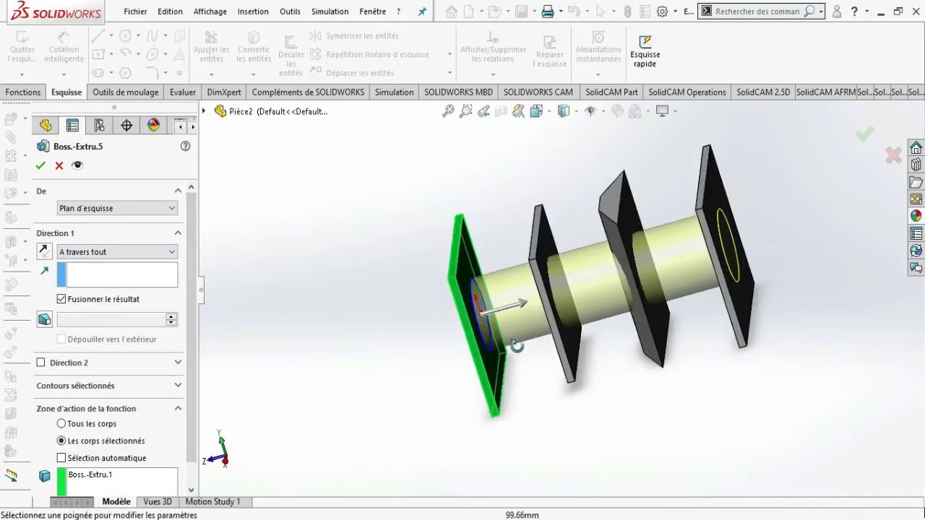
click(172, 252)
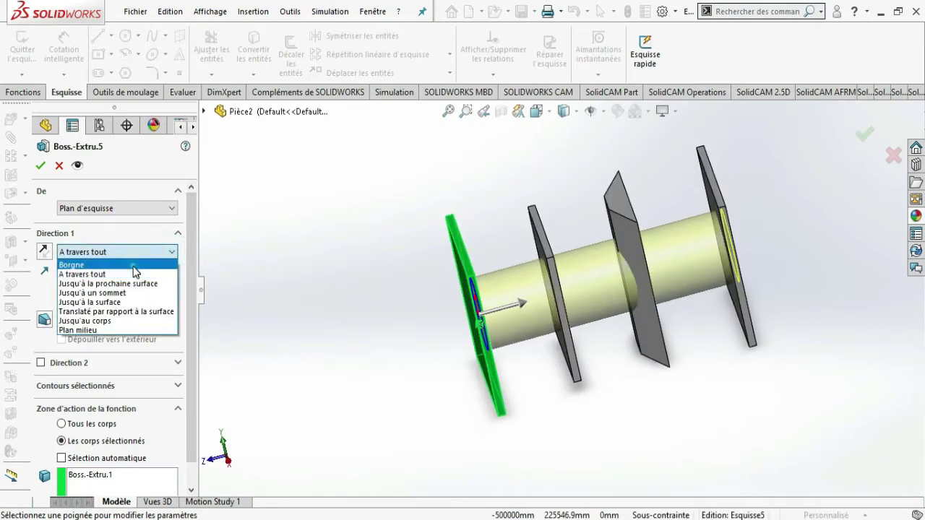
click(136, 265)
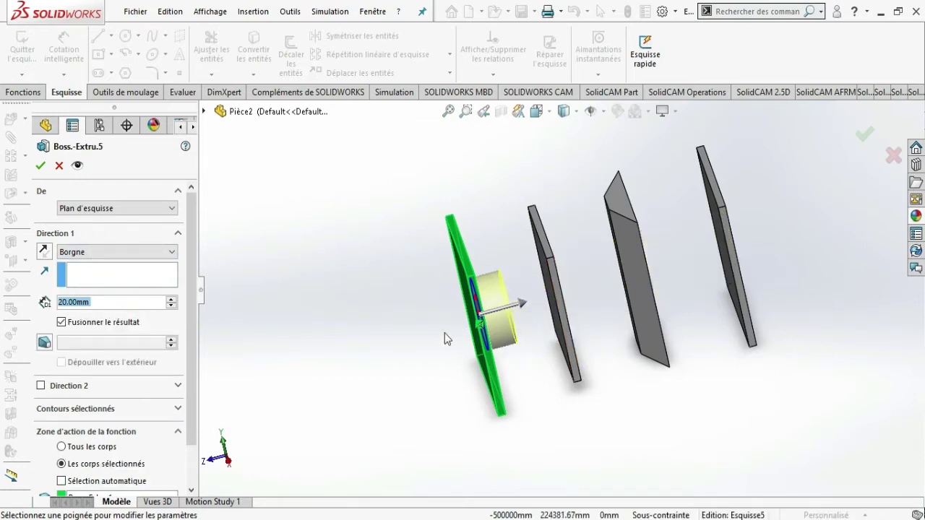
click(121, 310)
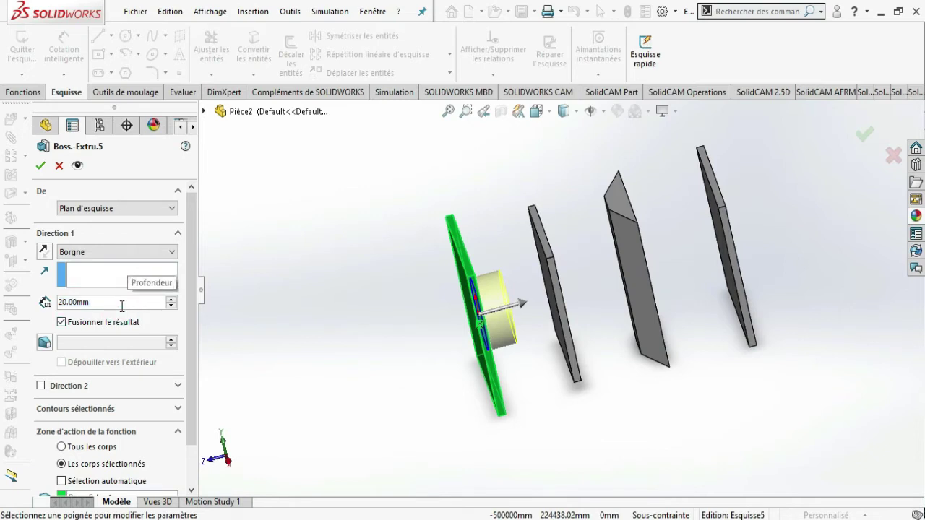
key(BackSpace)
key(BackSpace)
key(BackSpace)
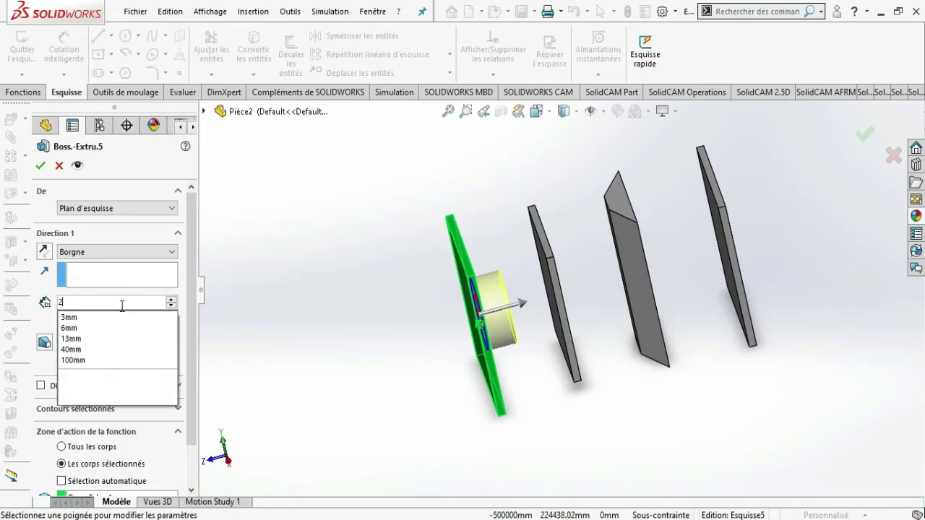
key(BackSpace)
text(35)
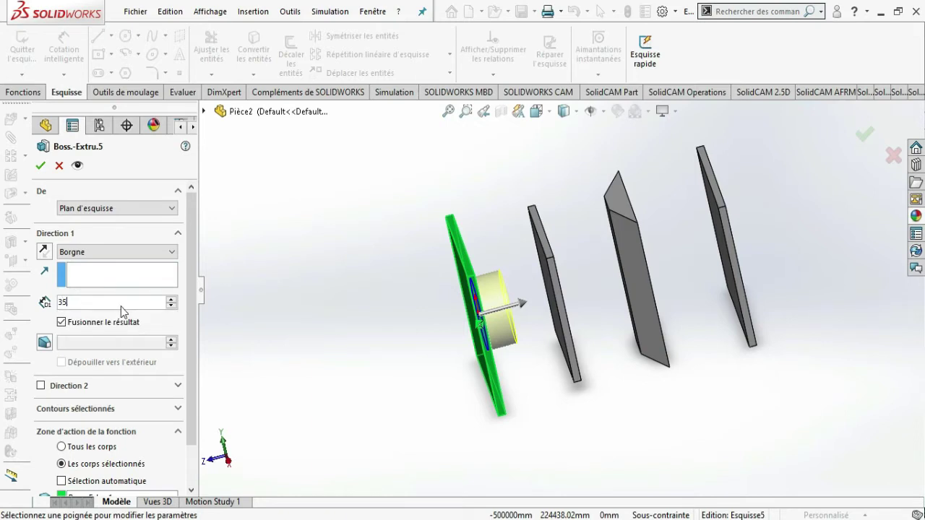
key(Return)
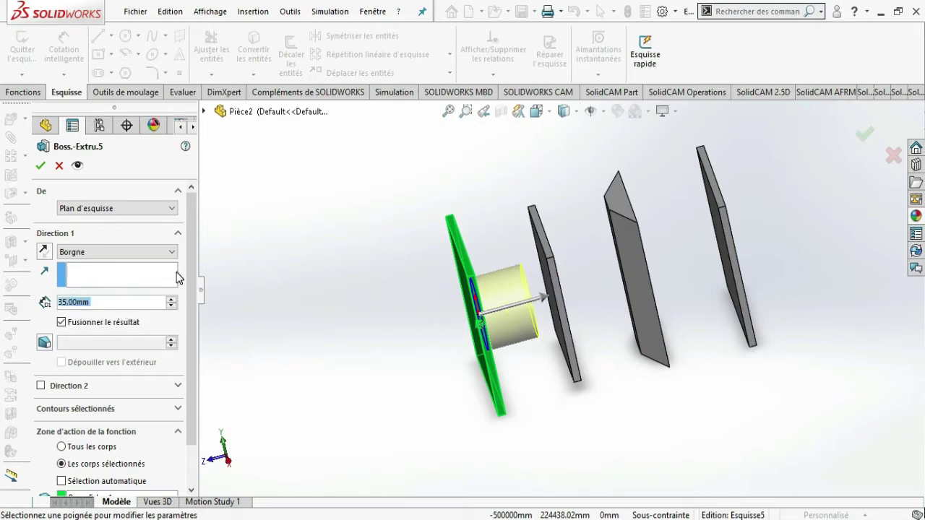
Set the Direction 1 end condition to Through All (A travers tout)
click(172, 253)
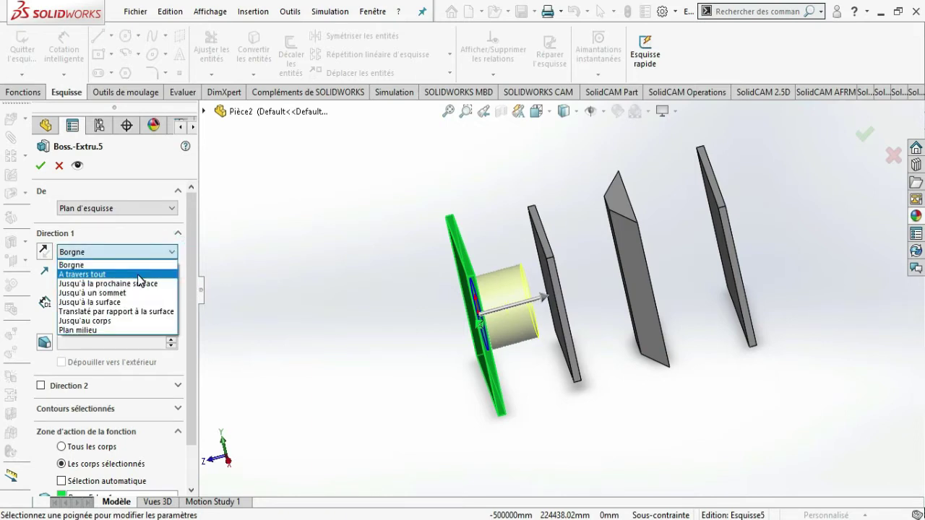
click(139, 275)
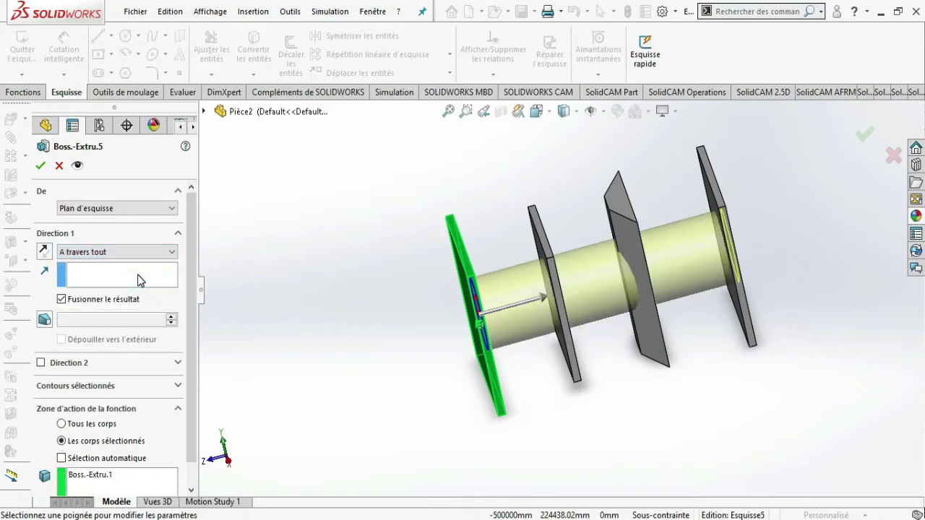
middle_drag(749, 356, 785, 352)
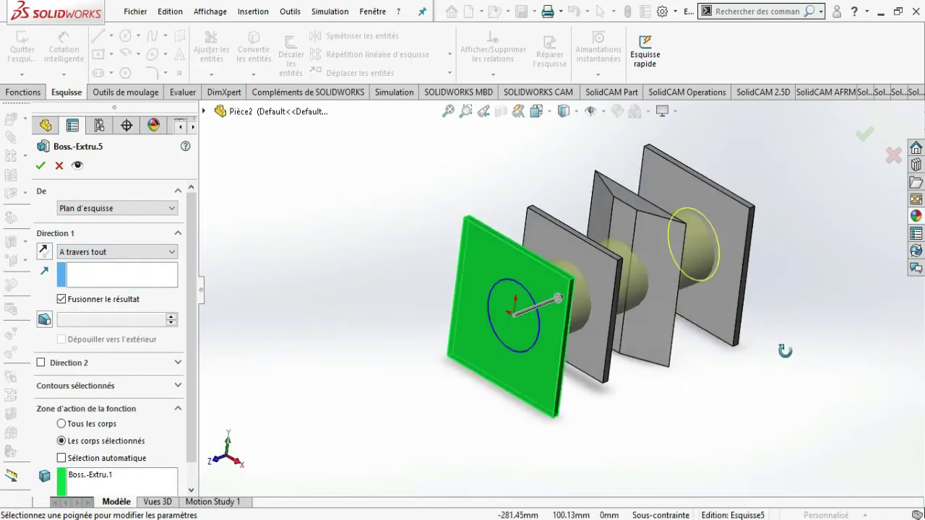
Accept the through-all Boss.-Extru.5, then reopen it with Edit Feature
click(871, 136)
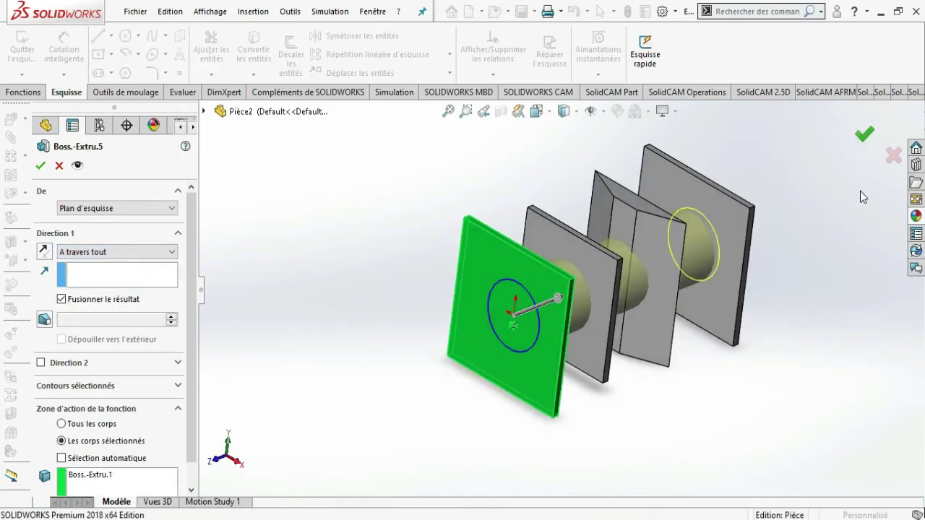
mouse_move(848, 219)
middle_down()
mouse_move(828, 246)
mouse_move(820, 207)
middle_up()
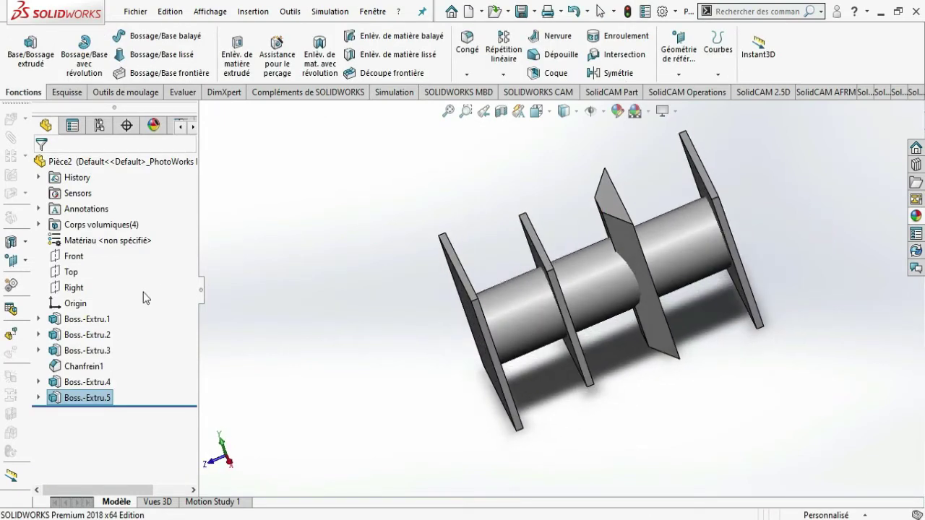
click(58, 399)
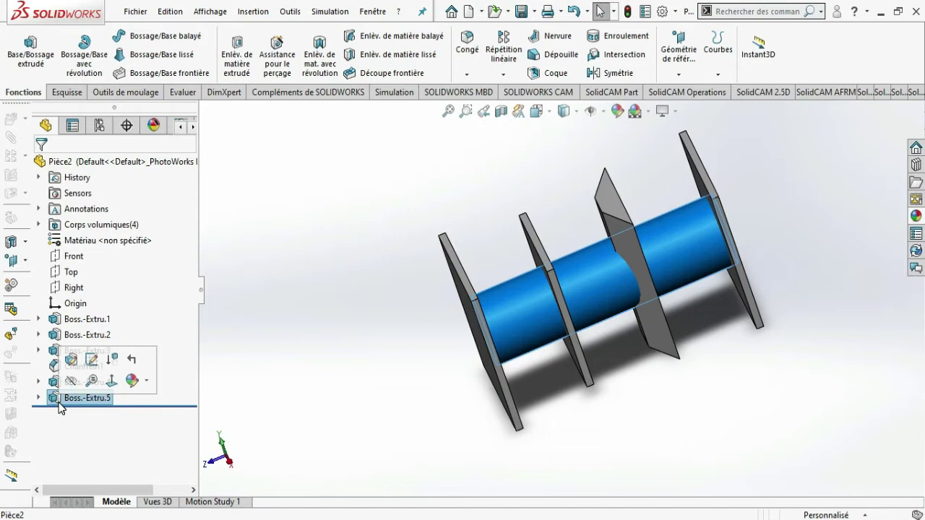
click(71, 359)
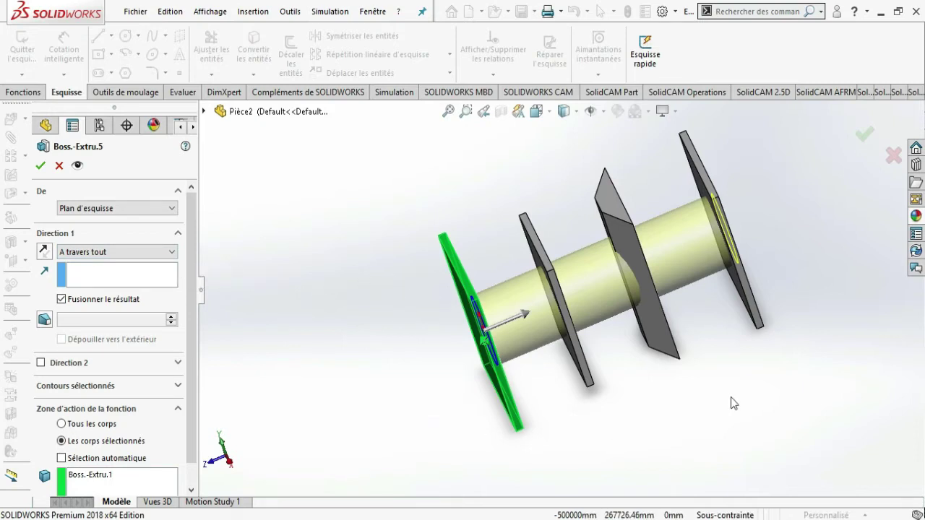
Pick a plate face as direction reference and set Direction 1 to Jusqu'à la prochaine surface
middle_drag(774, 393, 748, 357)
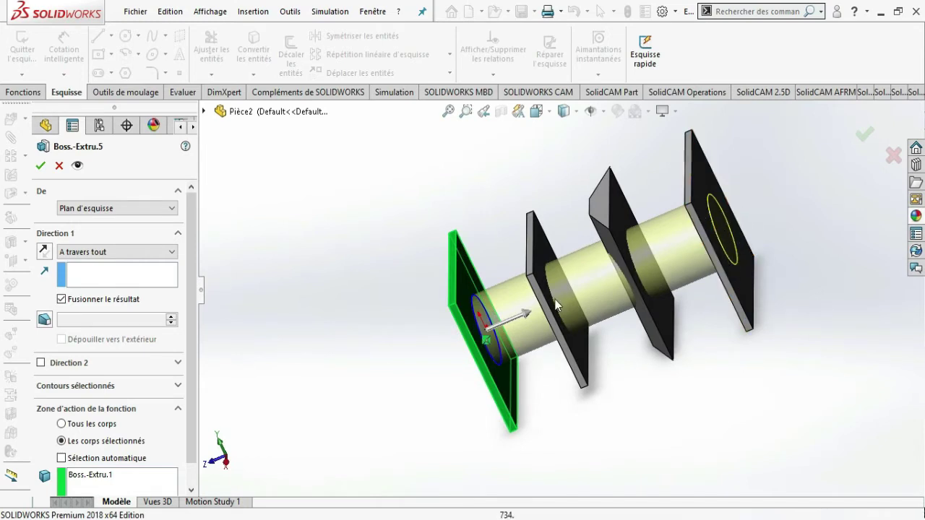
click(724, 235)
middle_drag(349, 329, 400, 425)
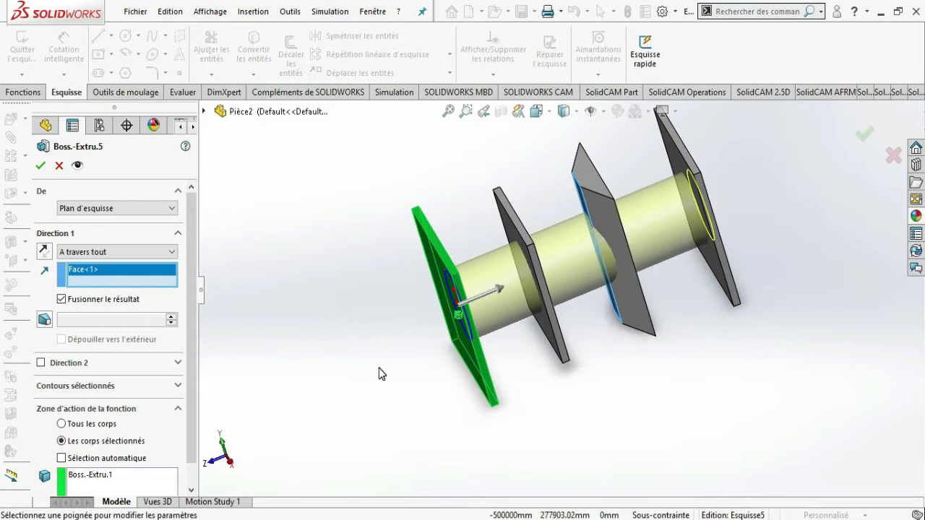
click(172, 251)
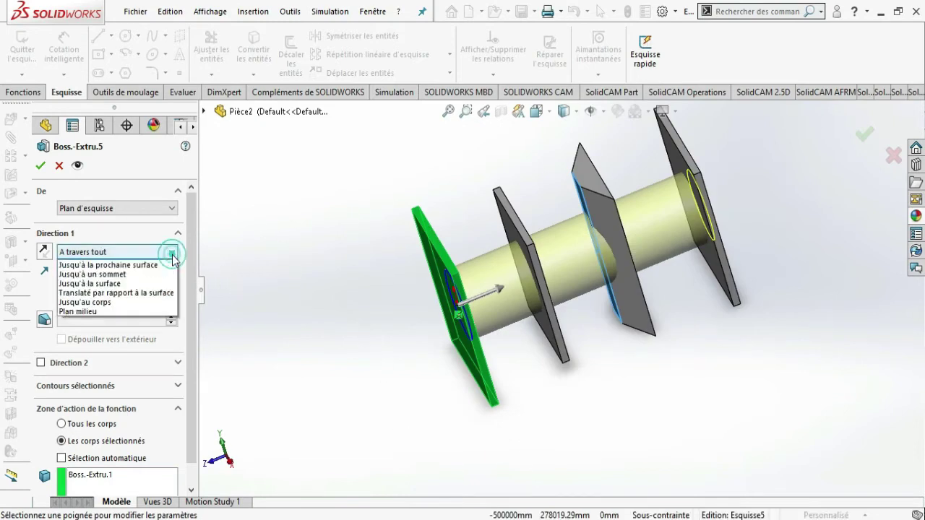
click(153, 287)
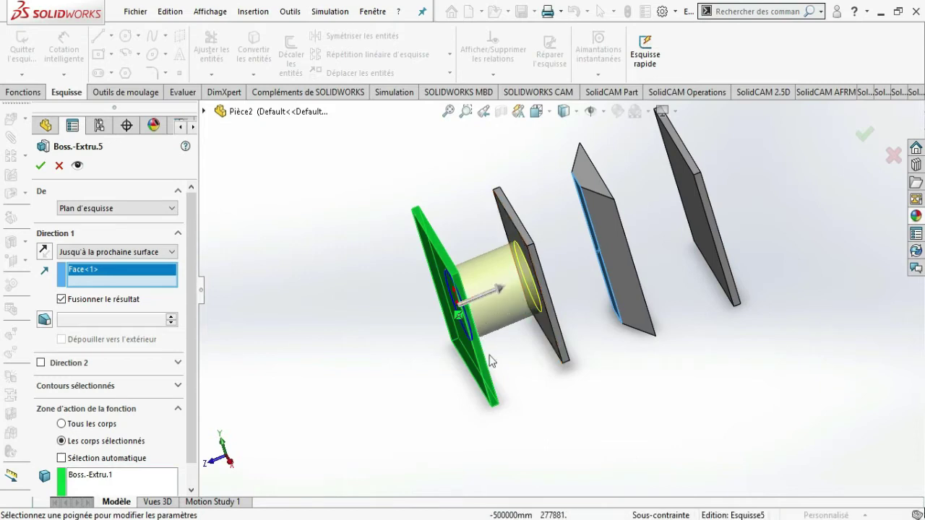
middle_drag(516, 438, 506, 439)
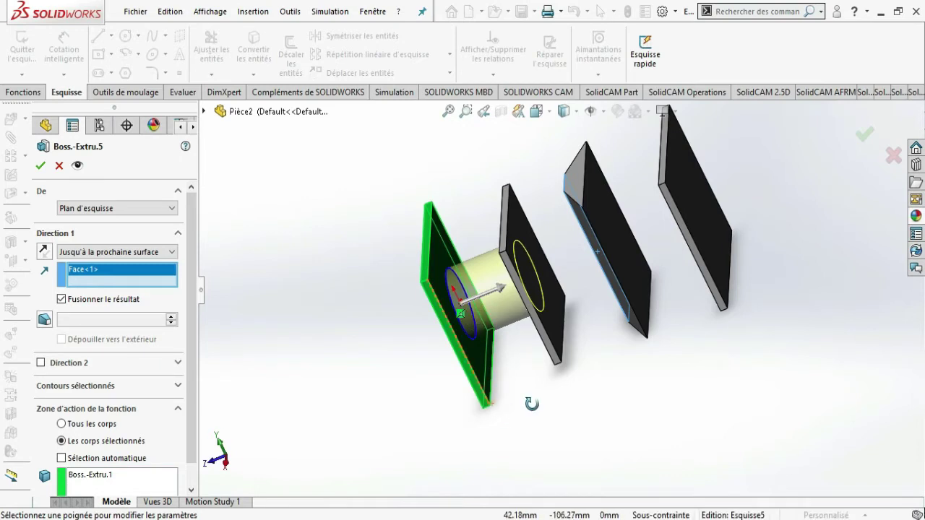
middle_drag(532, 403, 542, 324)
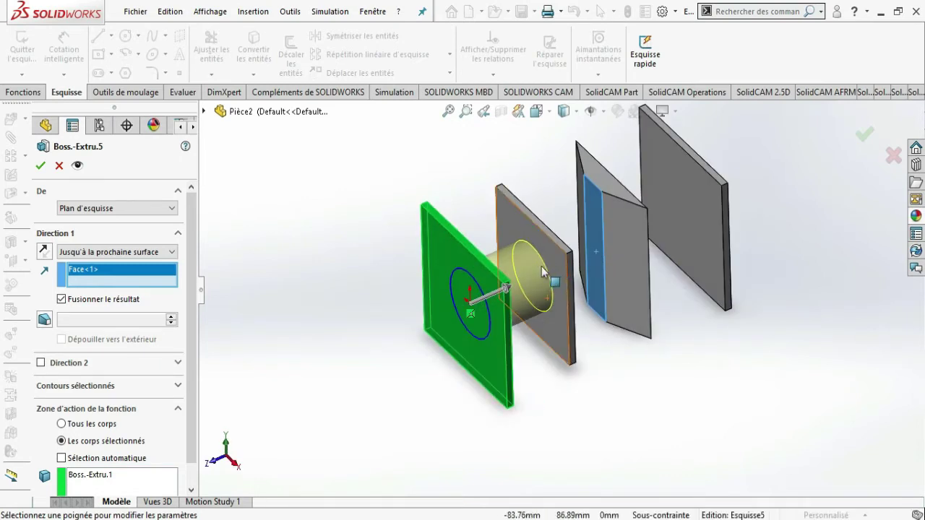
click(172, 252)
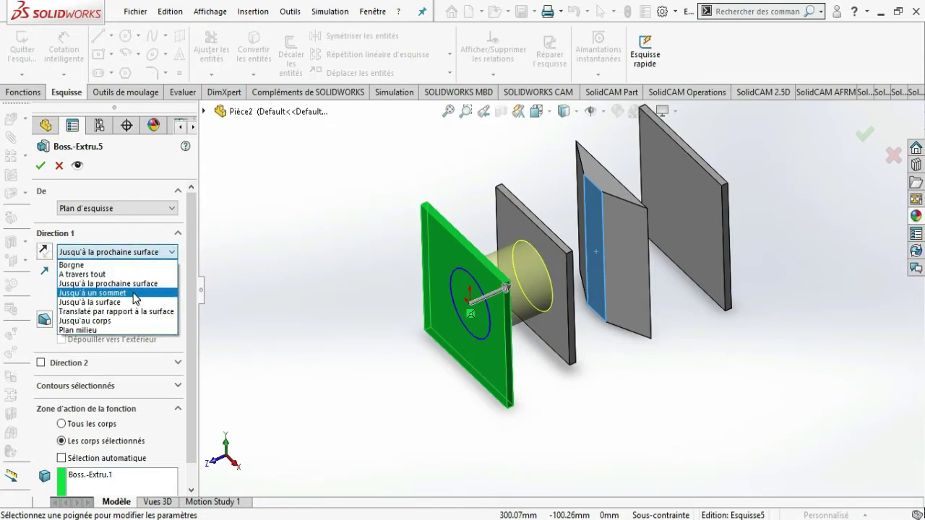
Switch Direction 1 to Jusqu'à un sommet and try a corner of the second plate
click(135, 293)
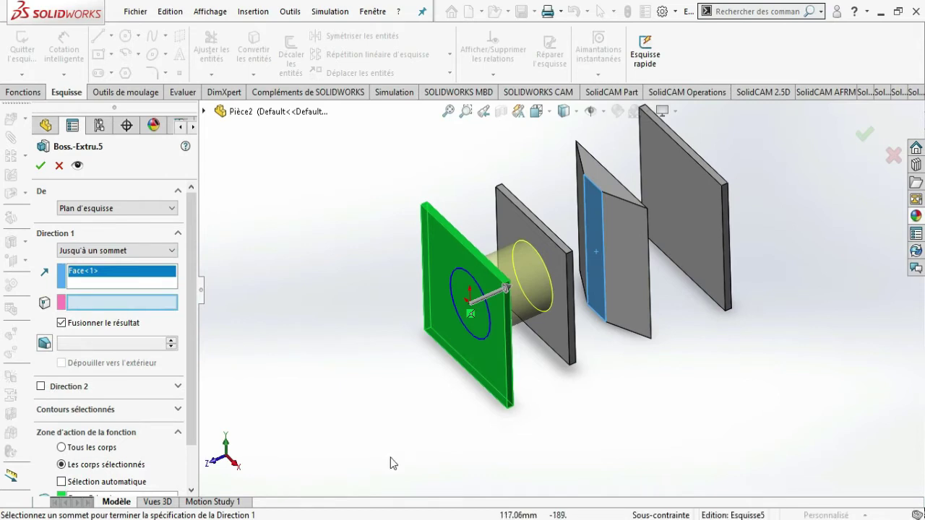
middle_drag(357, 424, 332, 425)
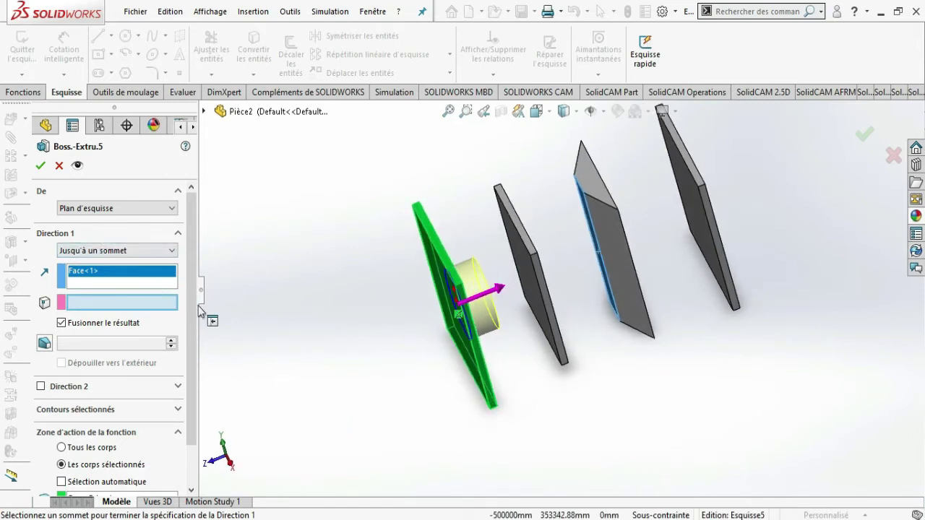
click(145, 303)
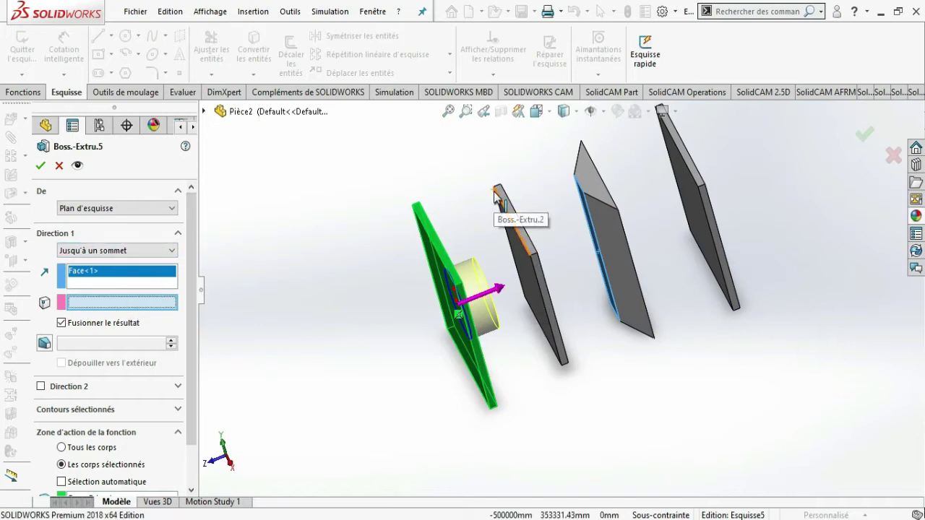
middle_drag(495, 195, 520, 238)
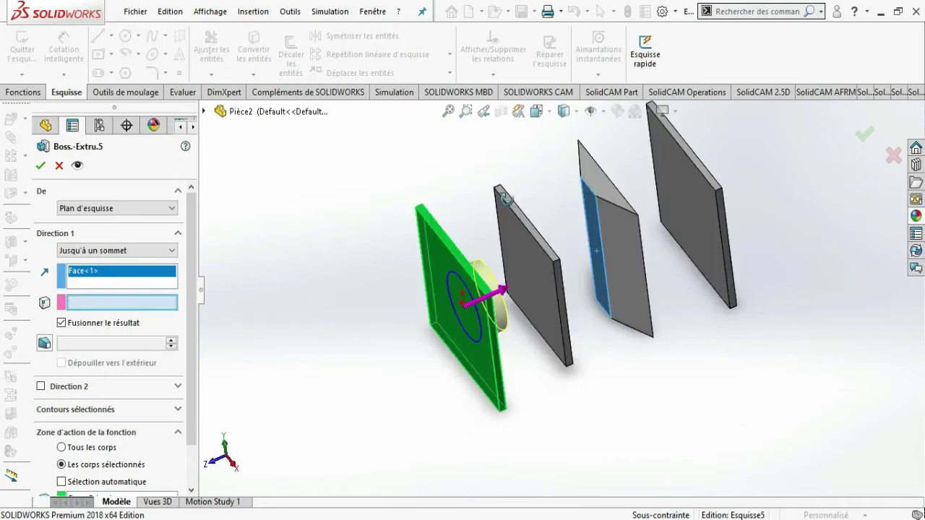
click(554, 262)
End the shaft at a vertex of the angled third plate (Sommet<4>)
middle_drag(594, 338, 571, 338)
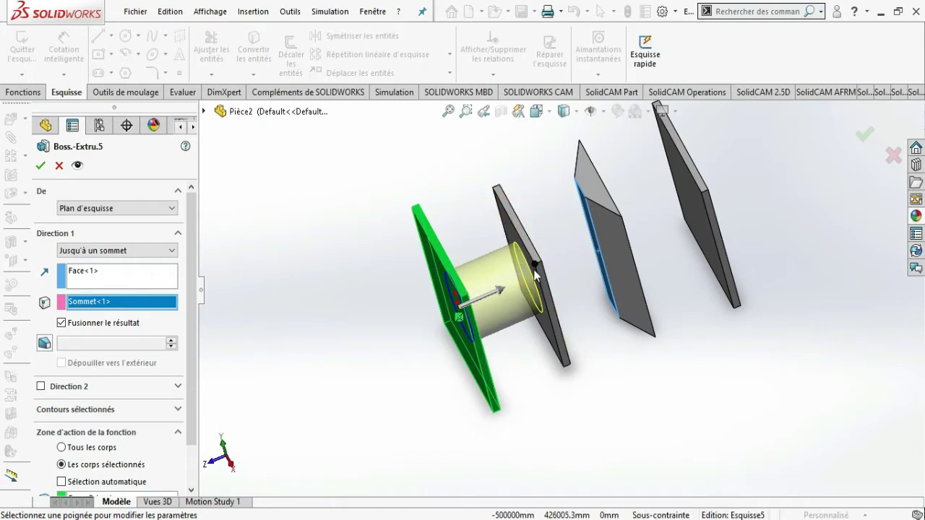
click(587, 205)
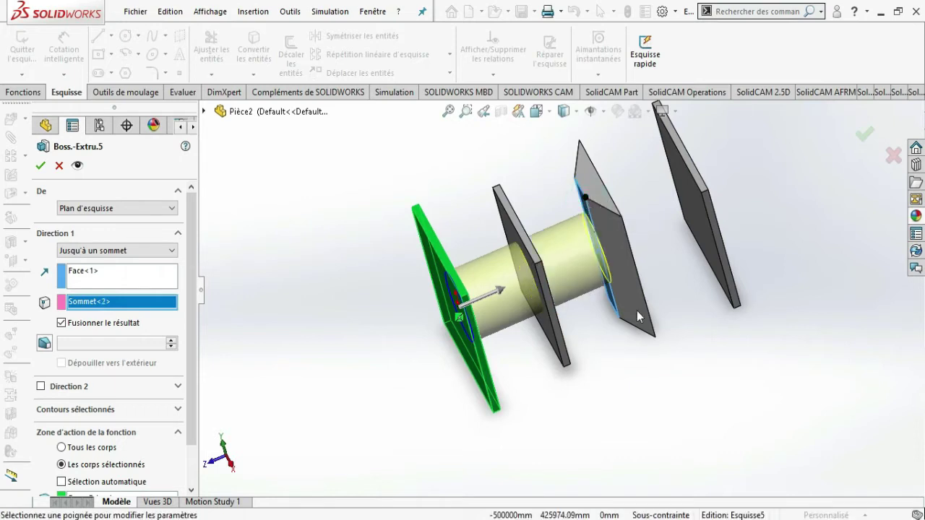
middle_drag(664, 326, 631, 306)
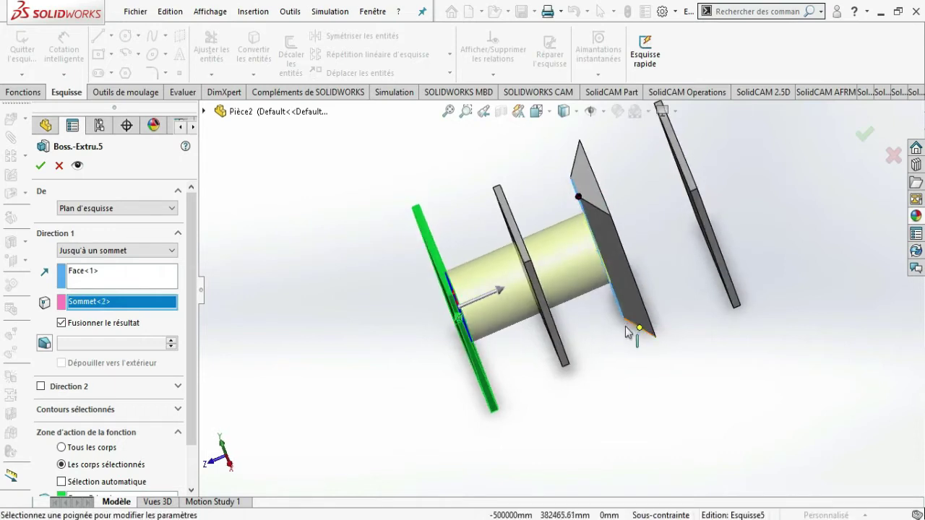
click(692, 193)
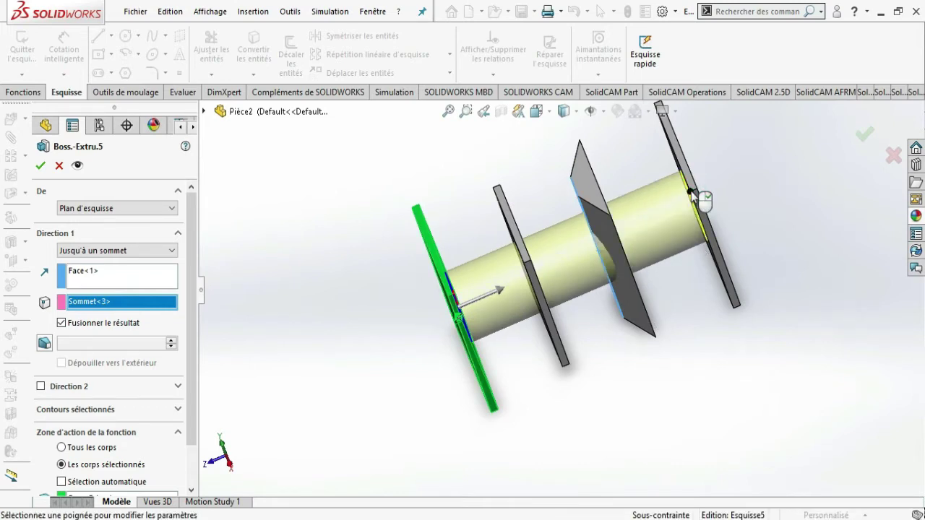
click(611, 216)
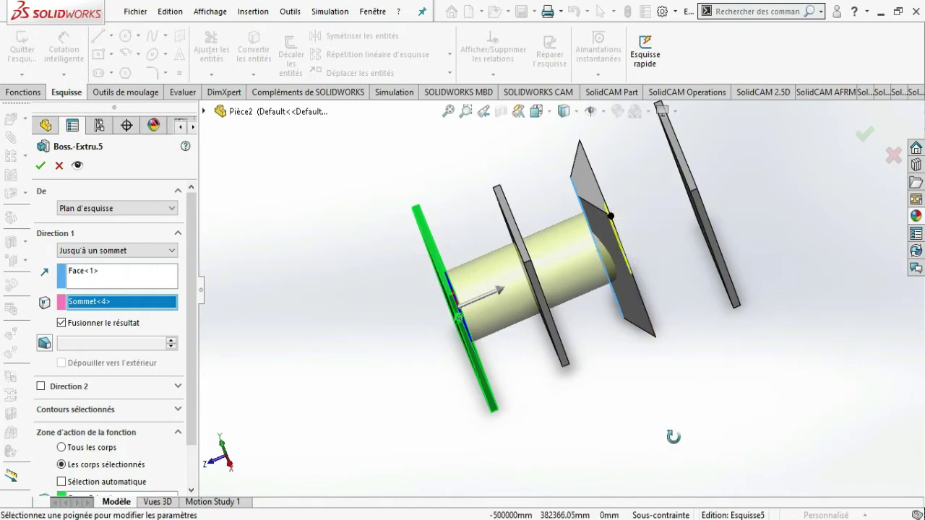
Orbit around the plates to check the vertex end, then reopen the end-condition list
mouse_move(673, 436)
middle_down()
mouse_move(702, 419)
mouse_move(656, 422)
middle_up()
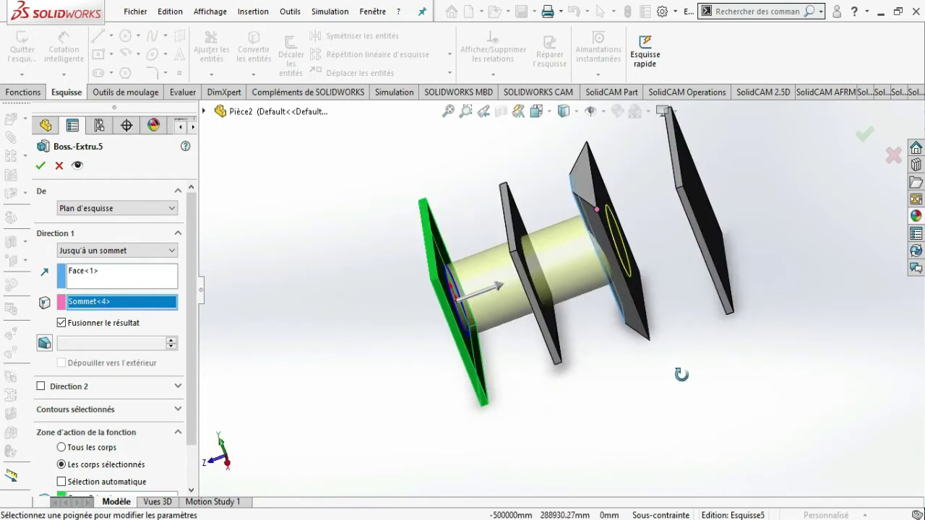
middle_drag(682, 375, 727, 330)
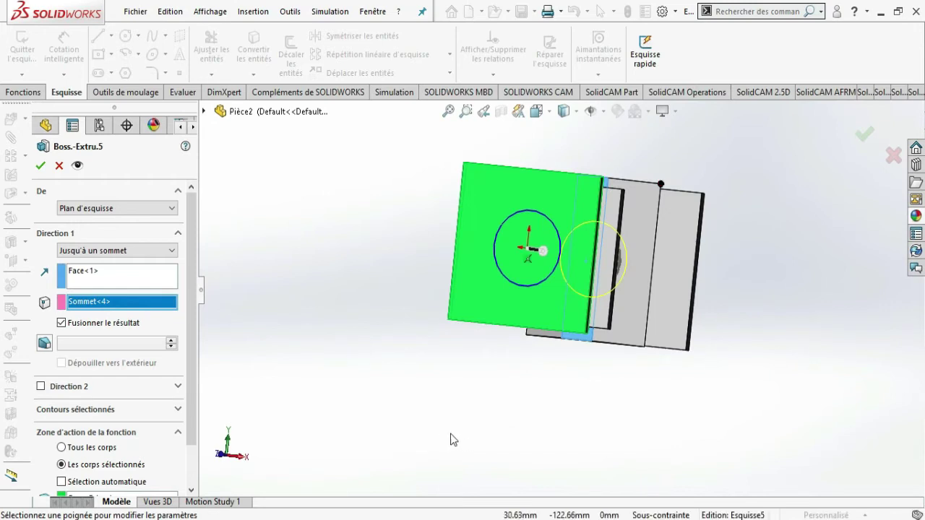
mouse_move(450, 439)
middle_down()
mouse_move(411, 424)
mouse_move(384, 435)
middle_up()
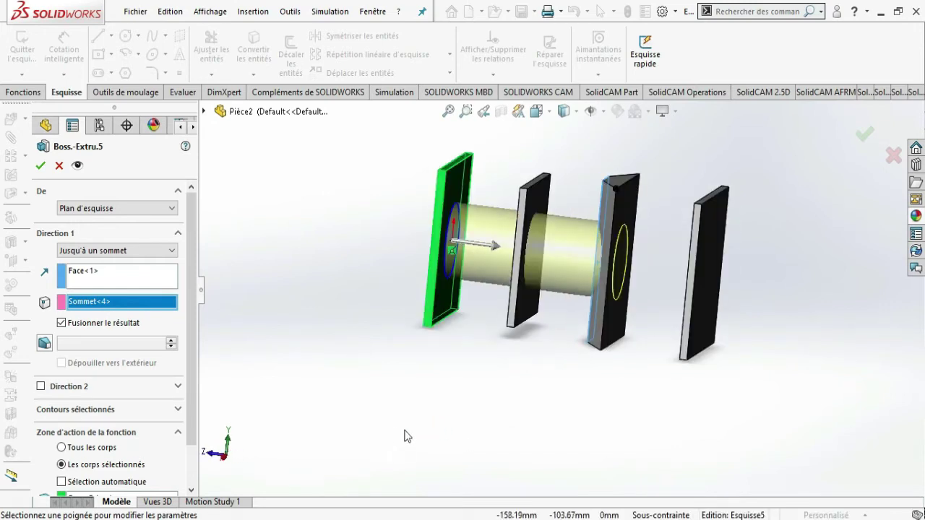
click(172, 251)
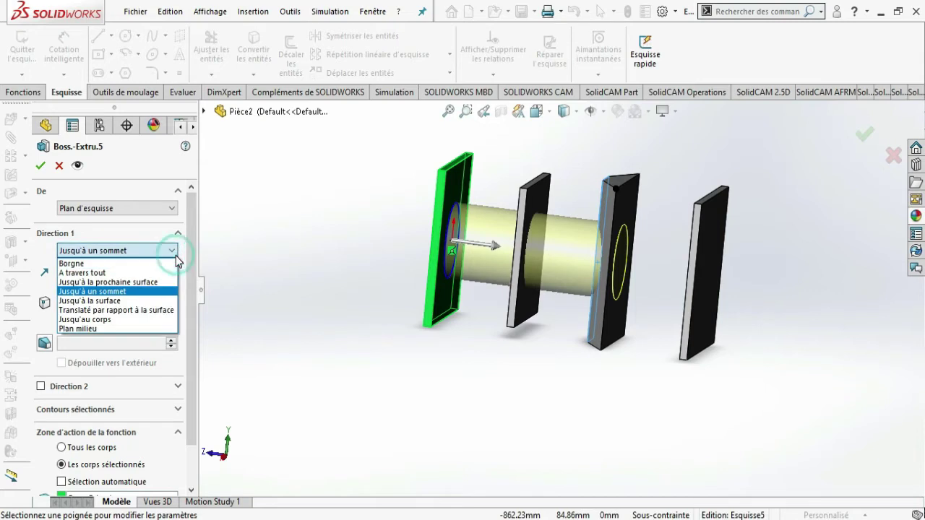
Switch Direction 1 to Jusqu'à la surface and try the fourth plate's face as the end
click(142, 302)
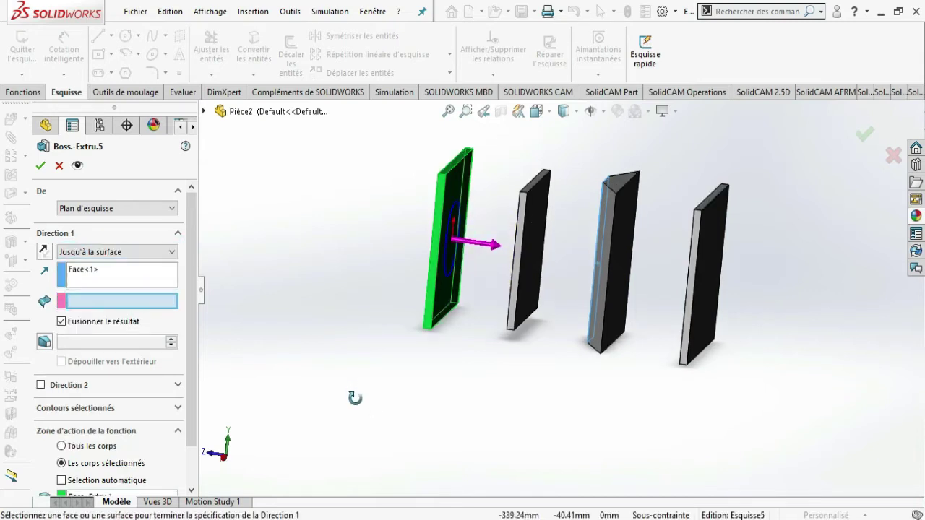
middle_drag(355, 398, 357, 401)
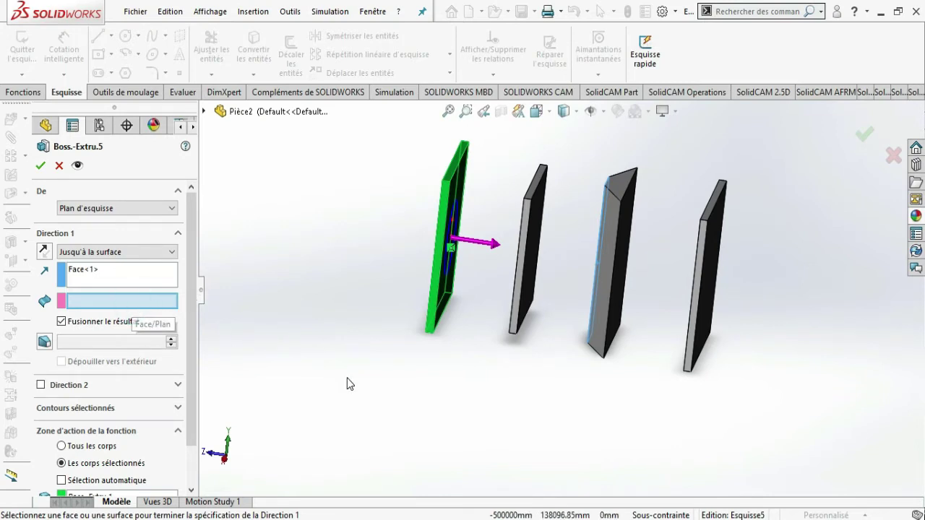
middle_drag(347, 383, 378, 383)
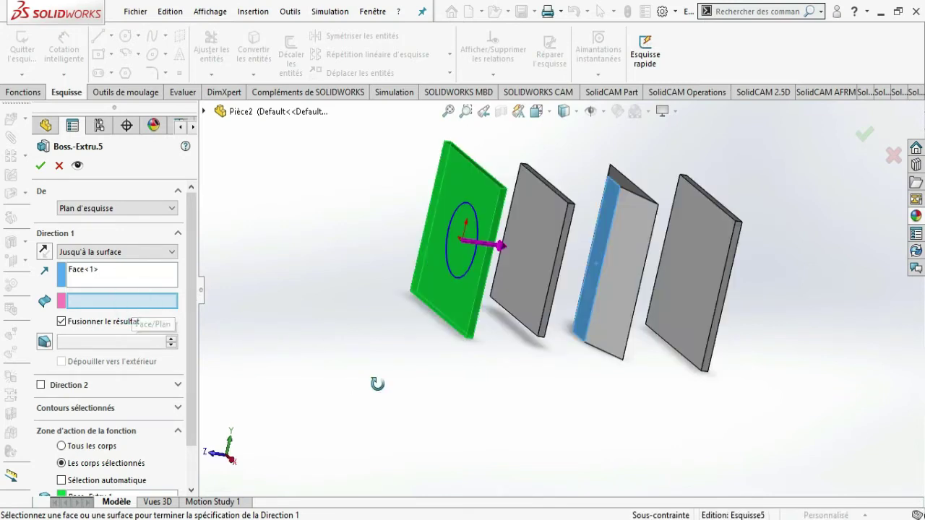
click(690, 293)
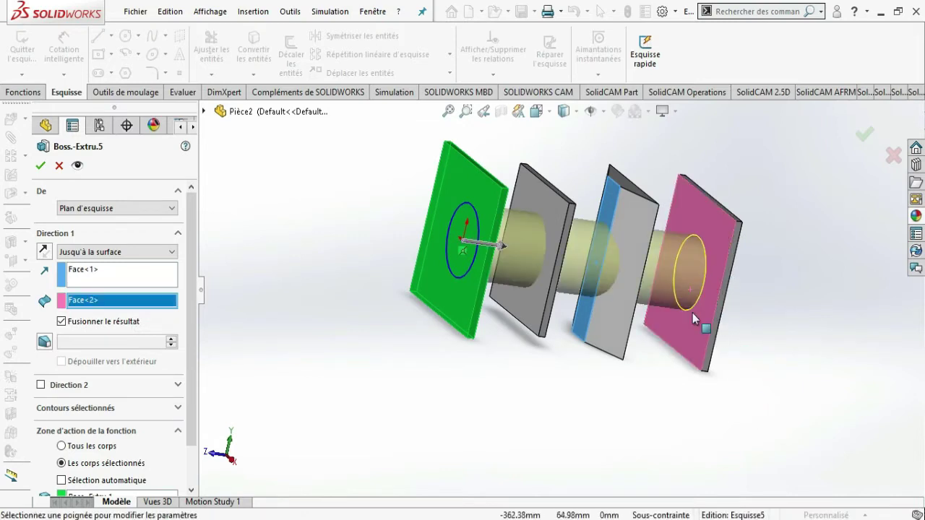
middle_drag(735, 371, 343, 183)
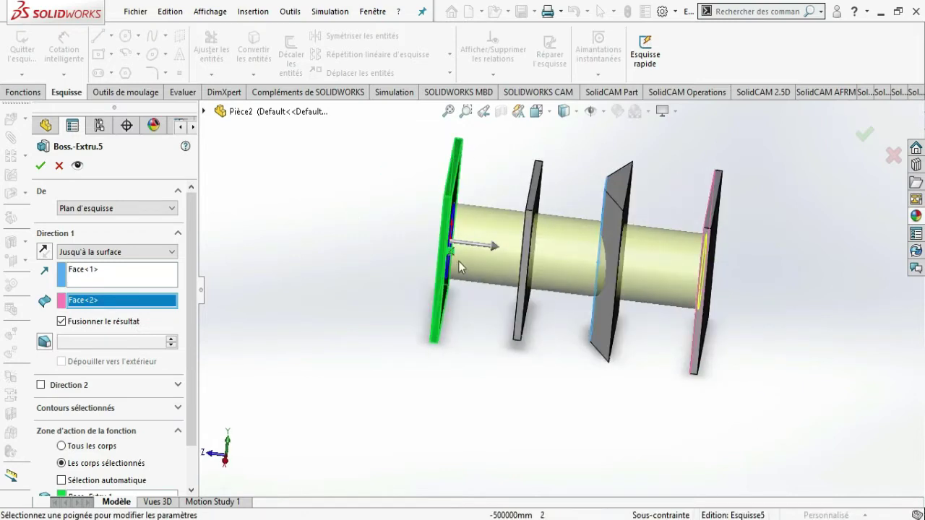
middle_drag(602, 403, 604, 393)
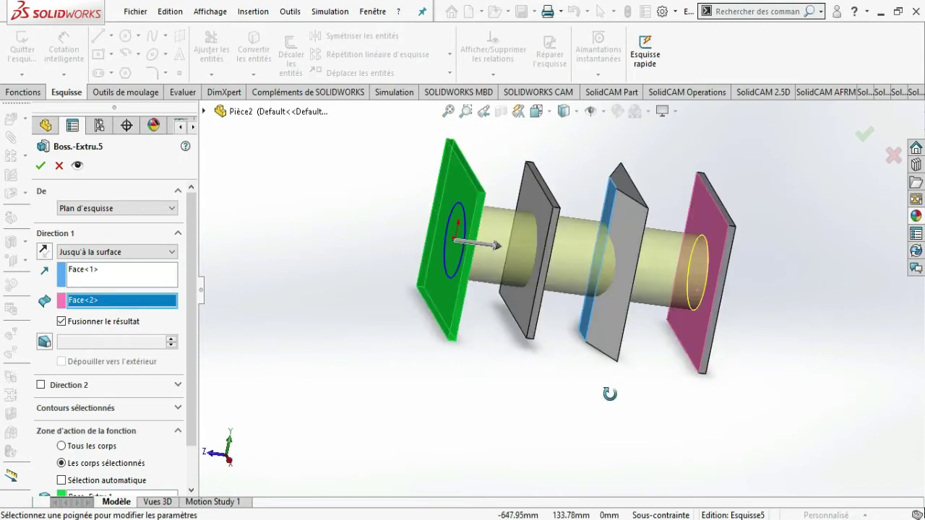
End the shaft at the angled third plate's slanted face (Face<3>) and orbit to verify
click(639, 375)
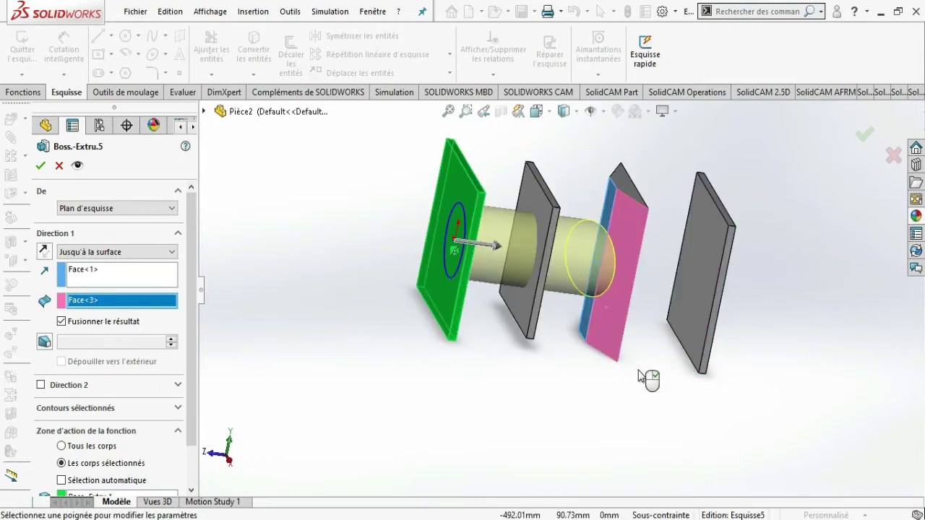
middle_drag(638, 375, 614, 385)
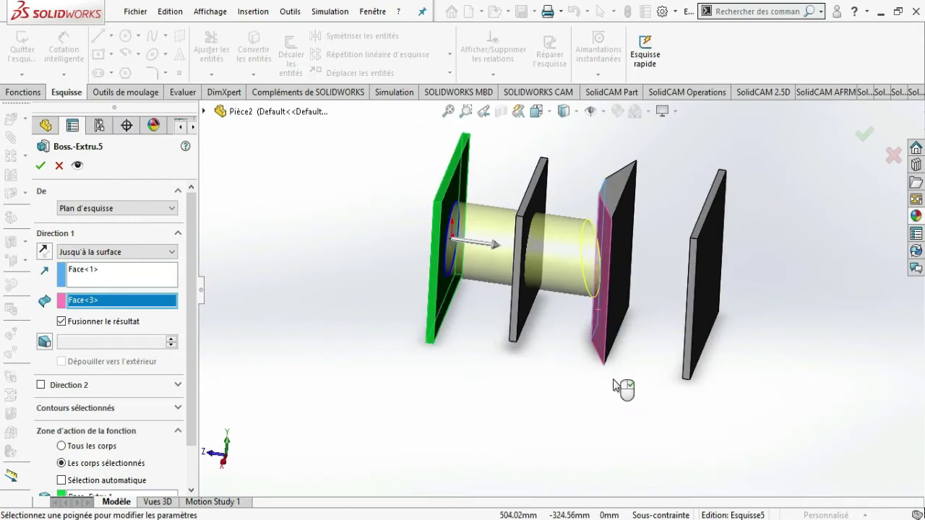
middle_drag(614, 385, 657, 386)
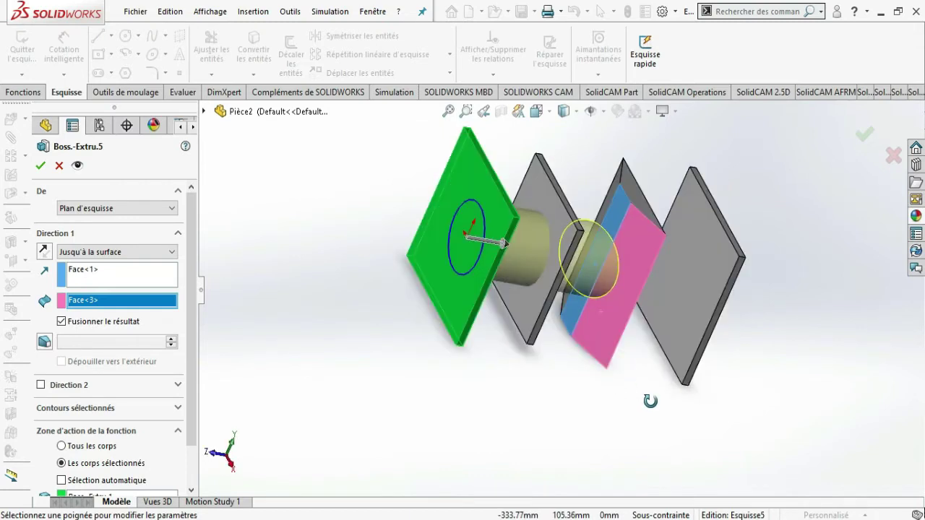
click(635, 257)
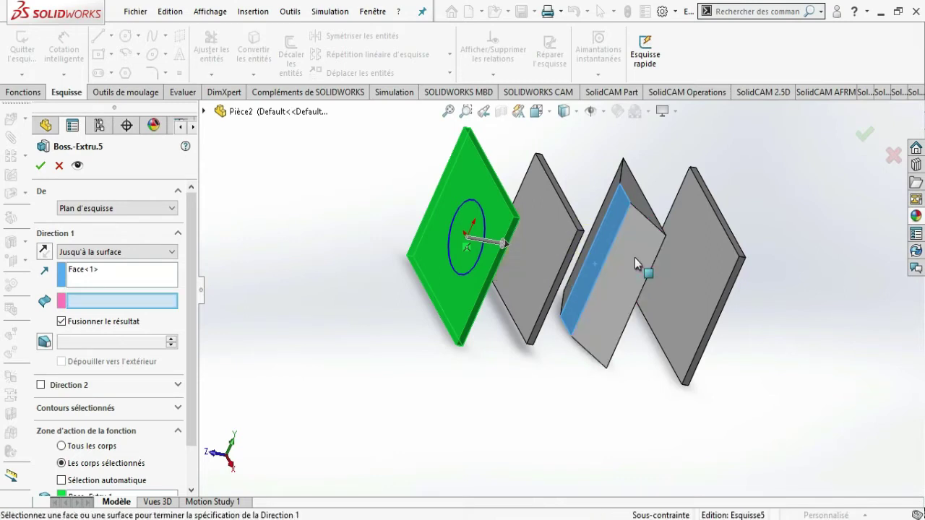
click(634, 258)
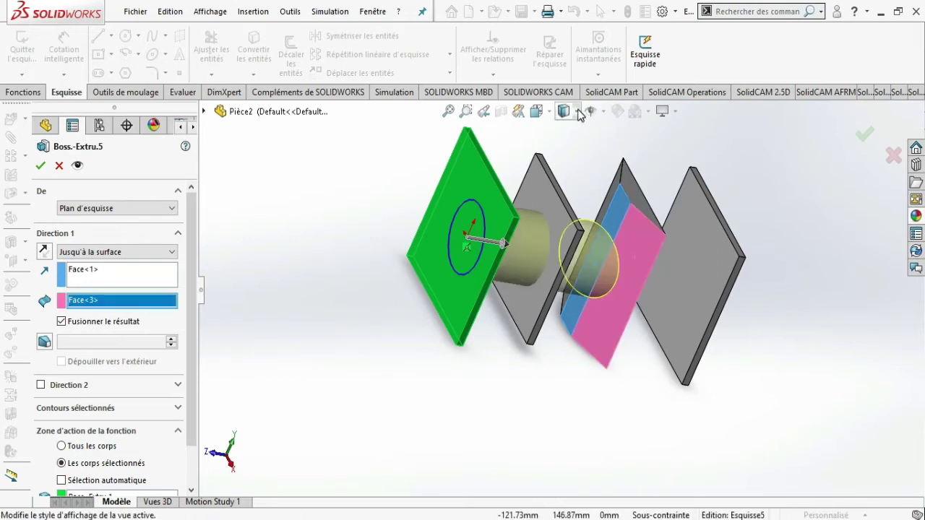
middle_drag(520, 239, 565, 261)
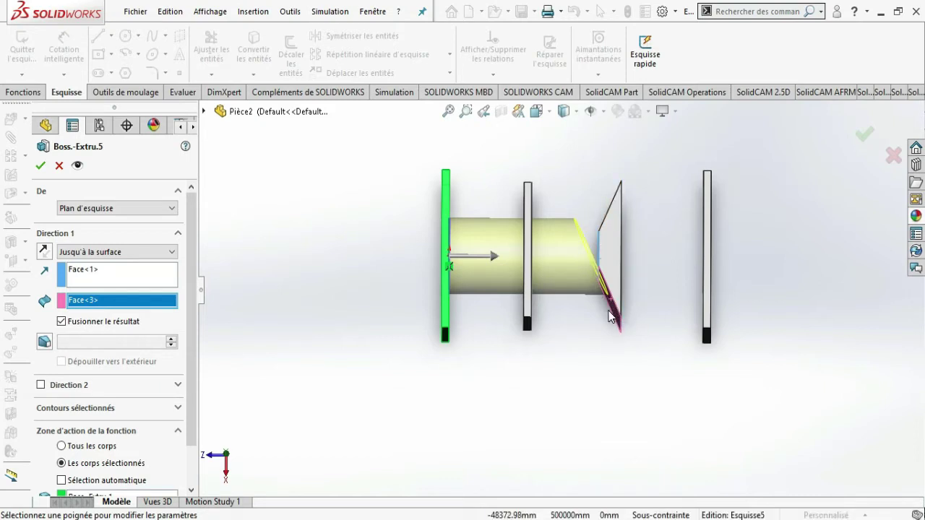
middle_drag(609, 309, 622, 319)
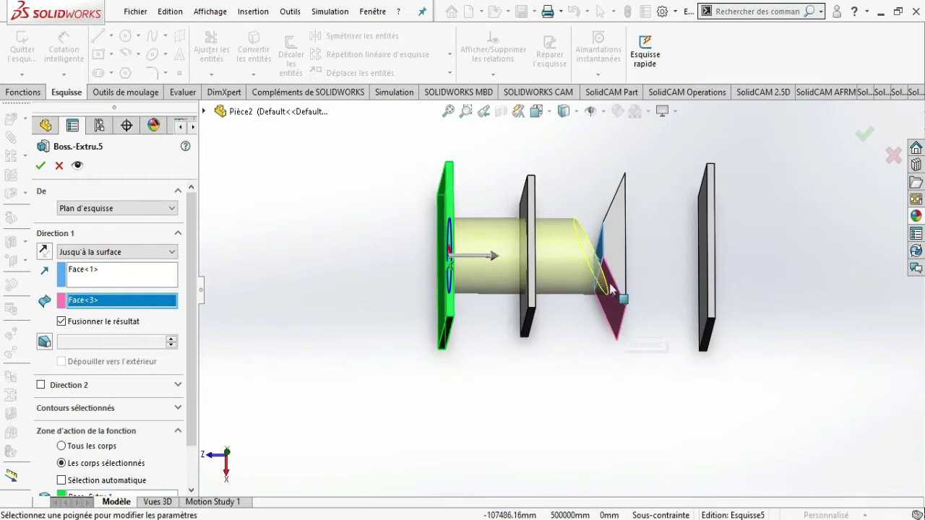
middle_drag(657, 302, 659, 321)
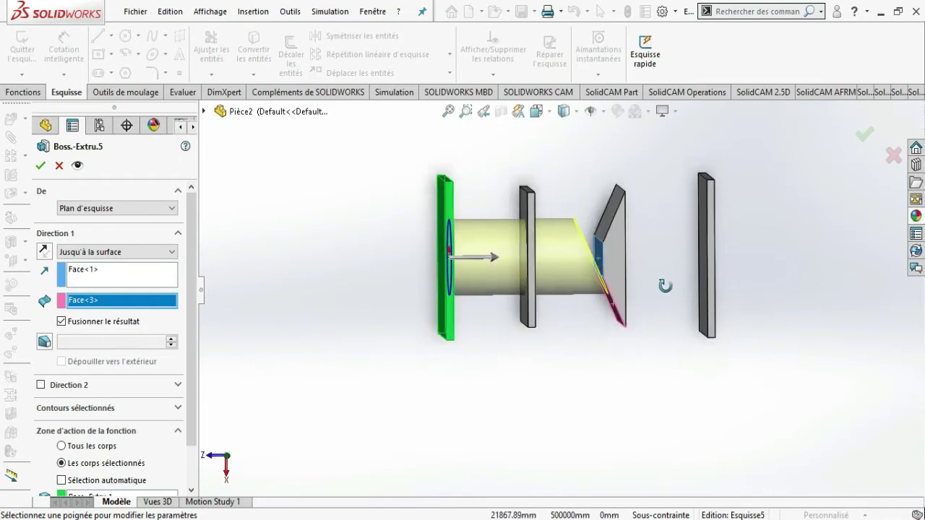
Accept the shaft extrusion and orbit to inspect its slanted end on the third plate
click(865, 137)
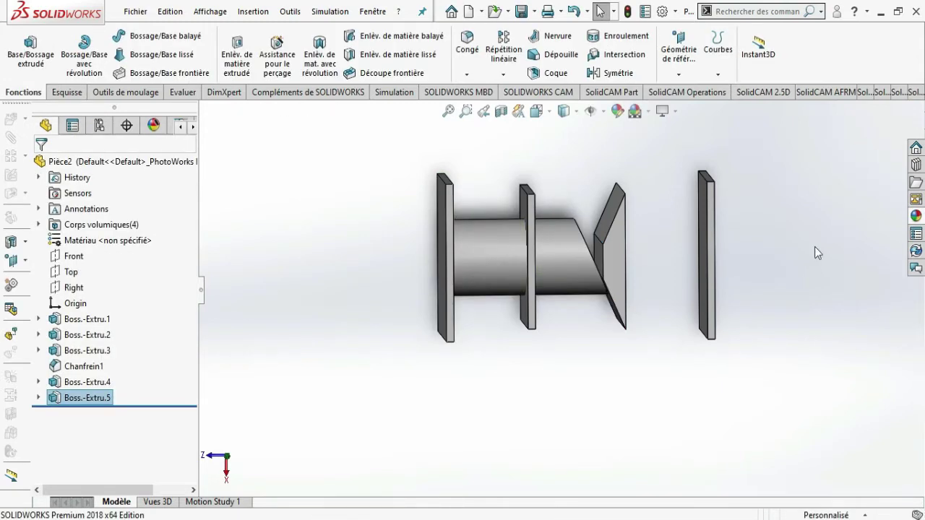
mouse_move(719, 345)
middle_down()
mouse_move(731, 253)
mouse_move(706, 291)
mouse_move(712, 330)
mouse_move(702, 347)
mouse_move(738, 352)
mouse_move(717, 283)
mouse_move(716, 305)
mouse_move(650, 304)
middle_up()
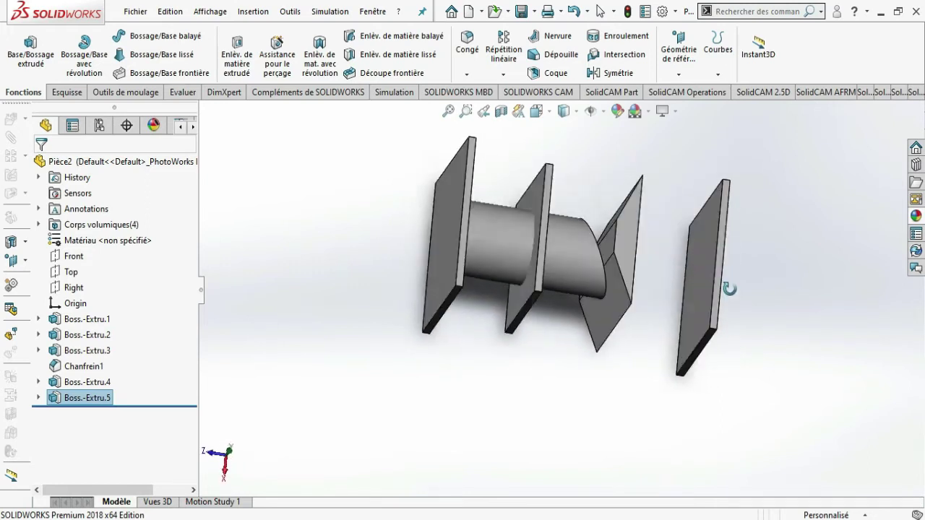
click(608, 301)
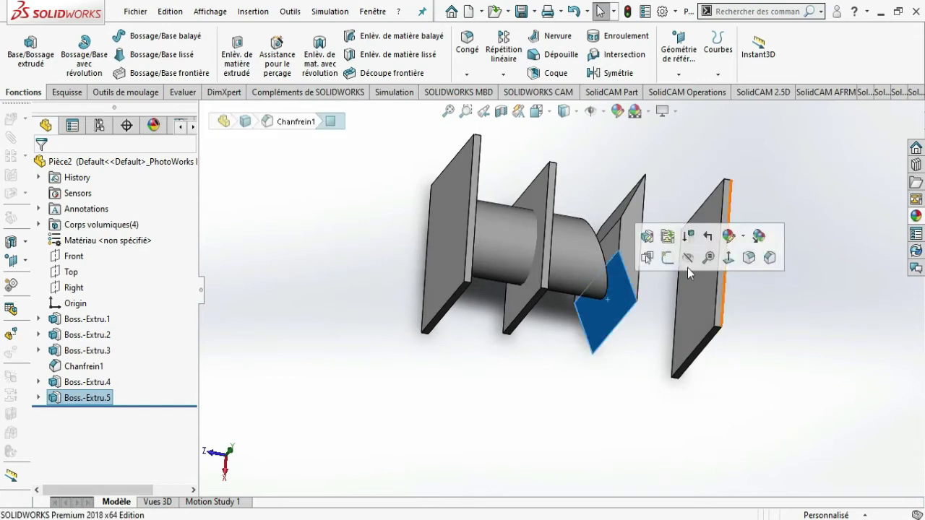
Reopen Boss.-Extru.5 from the FeatureManager tree with Edit Feature
click(61, 400)
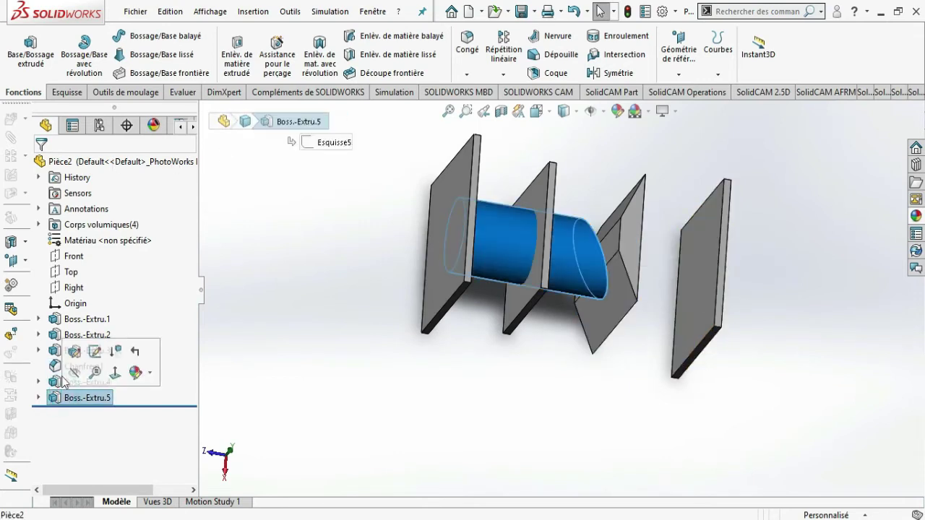
click(73, 352)
click(407, 394)
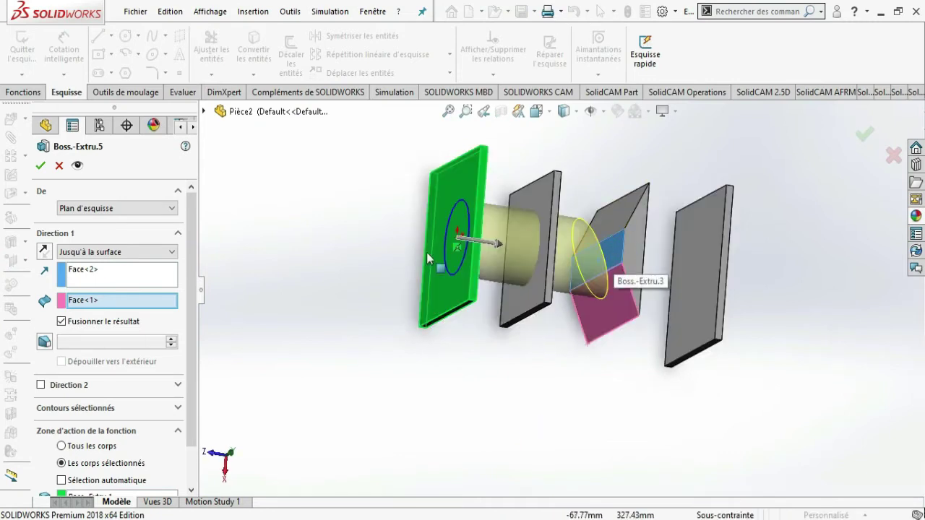
Make the shaft end at the second plate's face (Face<4>), keeping Jusqu'à la surface
click(165, 302)
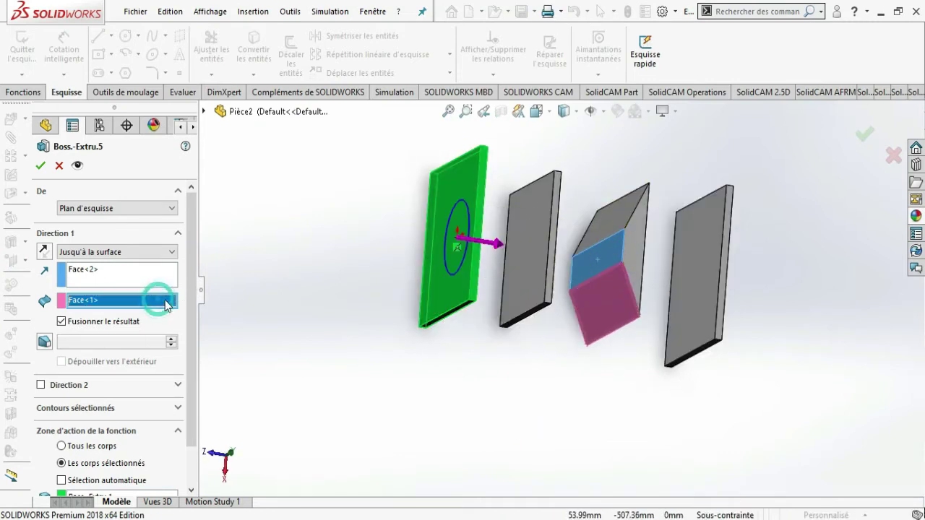
click(607, 253)
click(607, 253)
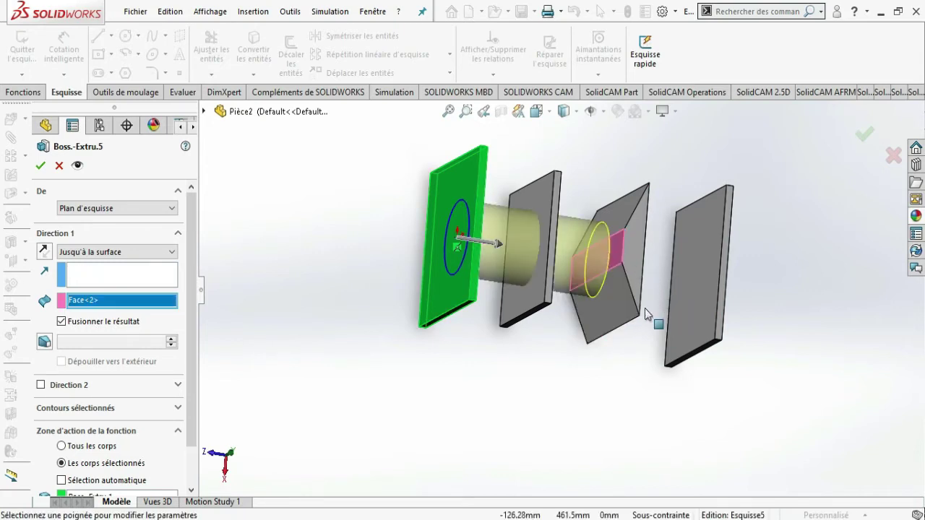
mouse_move(713, 340)
middle_down()
mouse_move(690, 345)
mouse_move(714, 329)
middle_up()
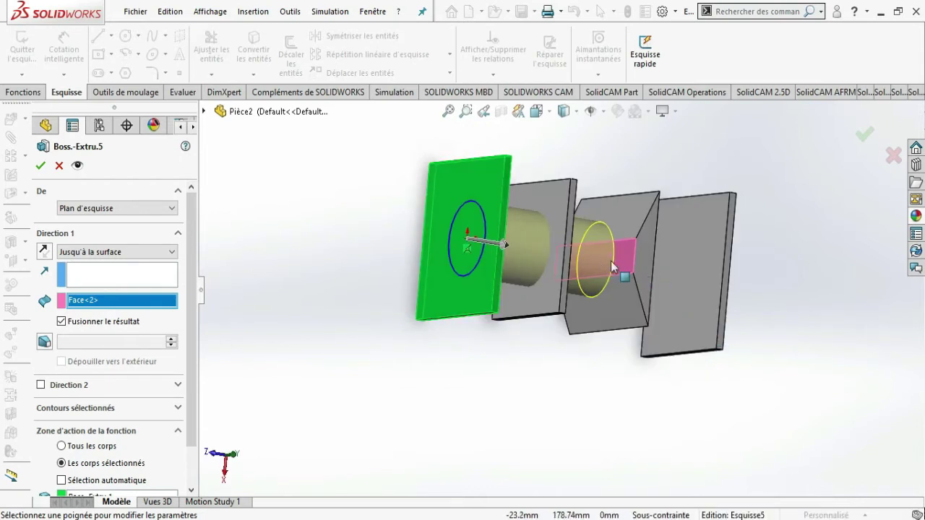
mouse_move(558, 423)
middle_down()
mouse_move(530, 422)
mouse_move(628, 222)
middle_up()
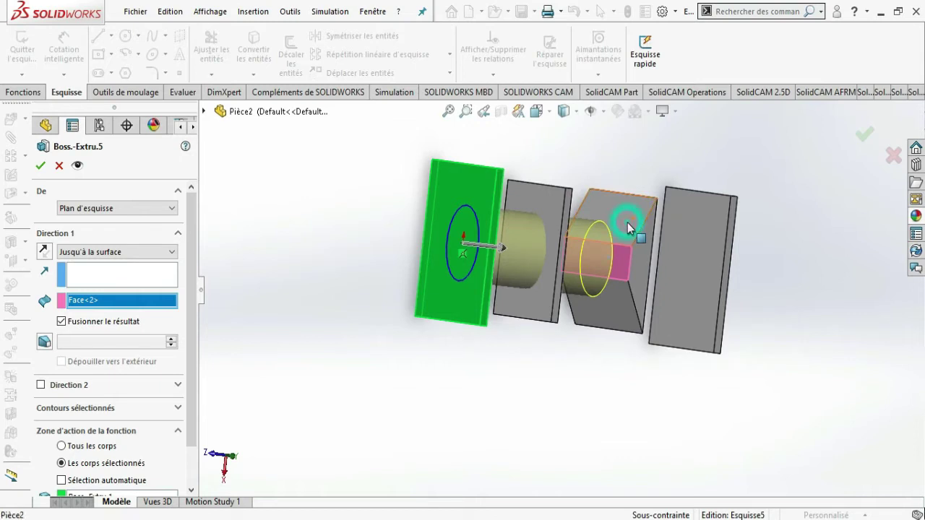
click(627, 226)
mouse_move(580, 382)
middle_down()
mouse_move(572, 378)
mouse_move(612, 325)
mouse_move(626, 285)
mouse_move(535, 274)
middle_up()
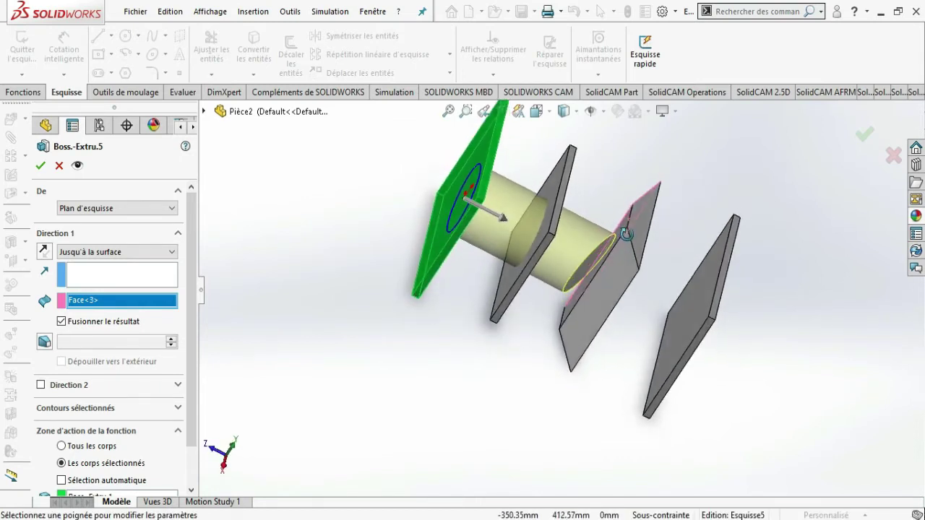
click(510, 282)
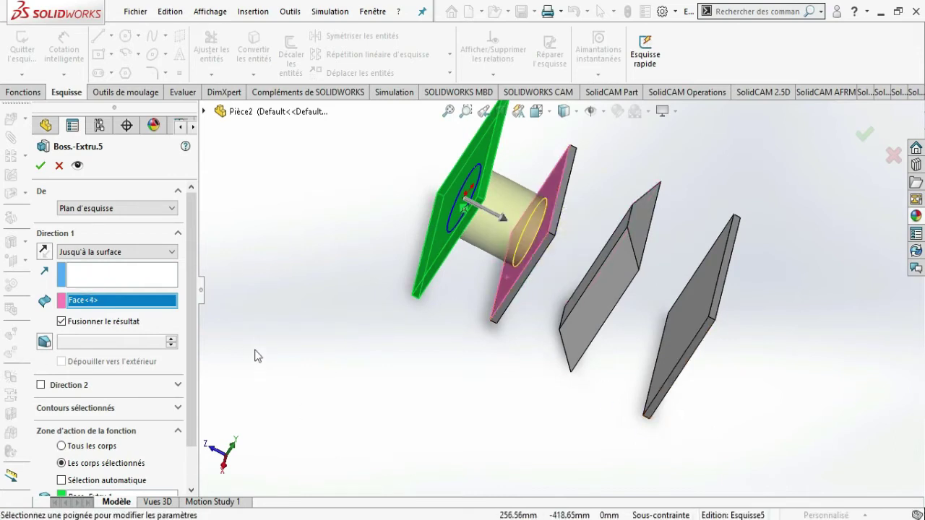
Change the end condition to Translaté par rapport à la surface with a 20.00mm offset
click(169, 252)
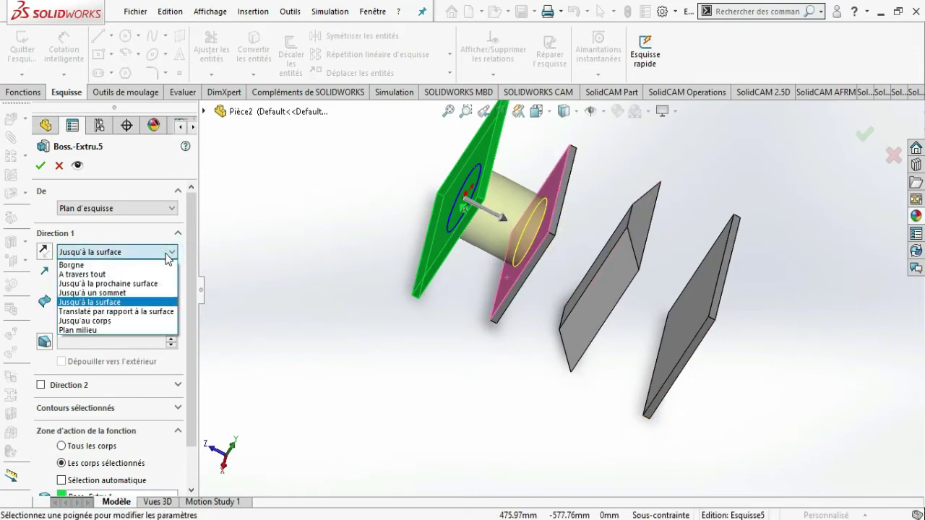
click(156, 312)
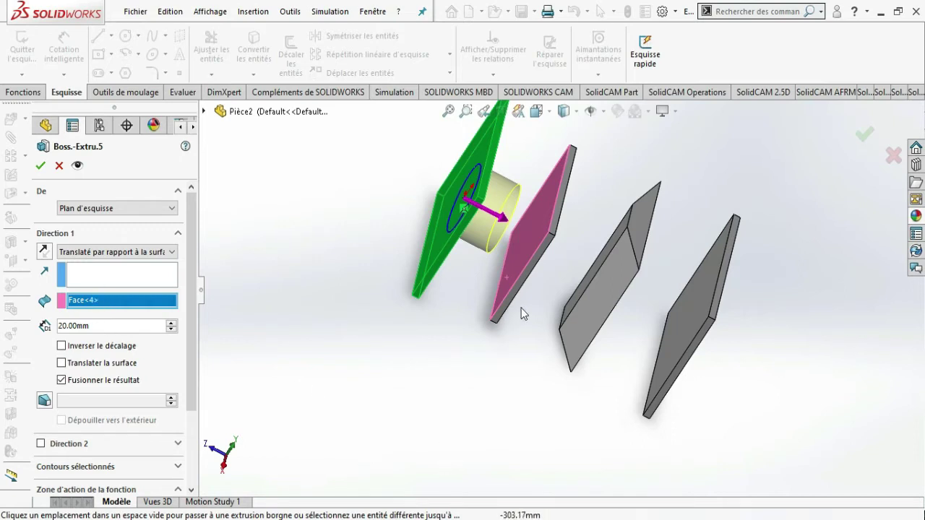
Select the angled third plate's face (Face<1>) as the offset reference
click(620, 268)
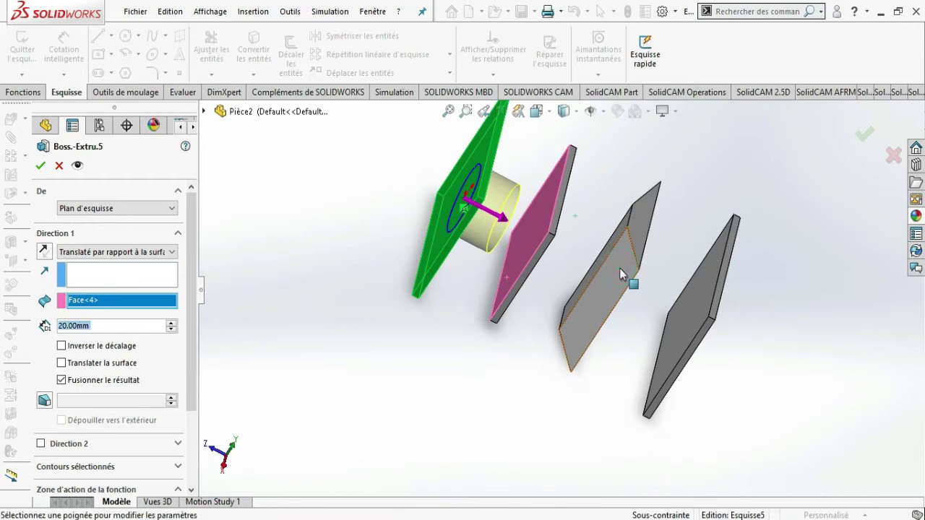
click(619, 268)
click(101, 301)
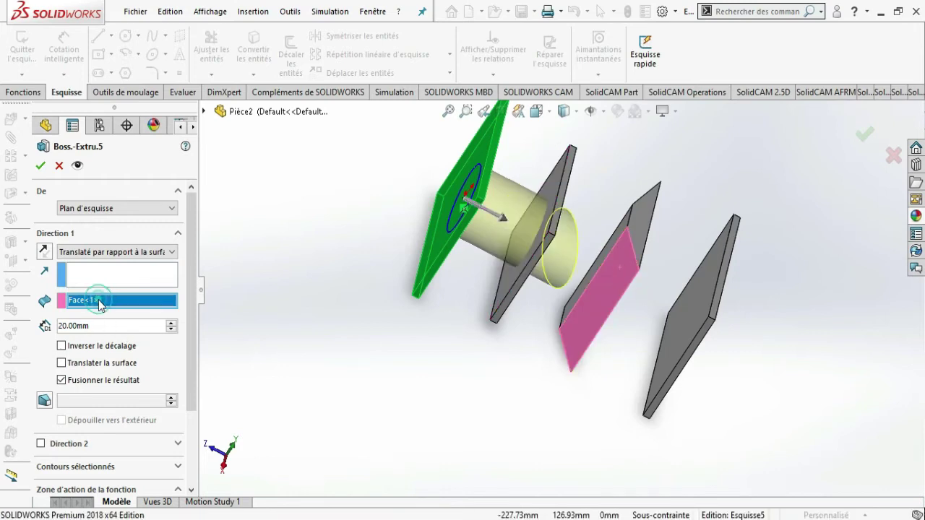
click(609, 292)
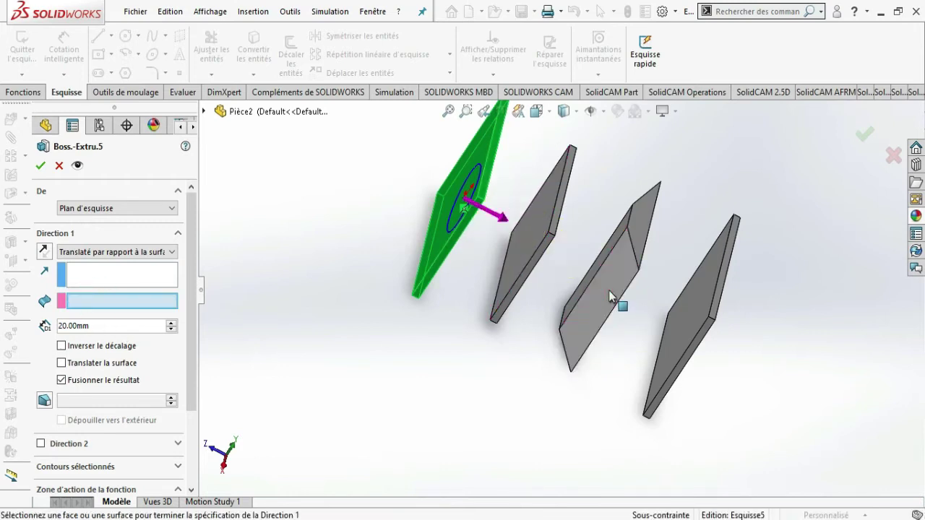
click(609, 290)
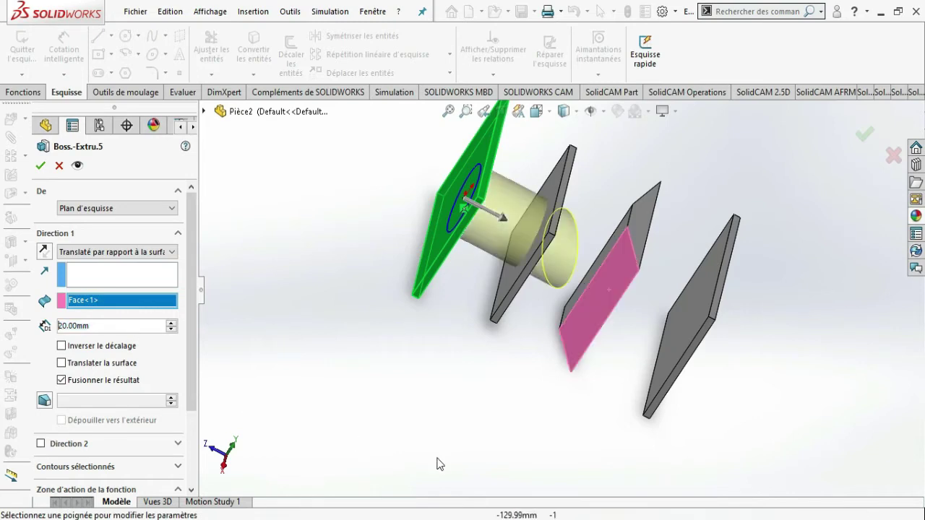
Set the offset distance to 10.00mm and accept the shaft extrusion
double_click(92, 326)
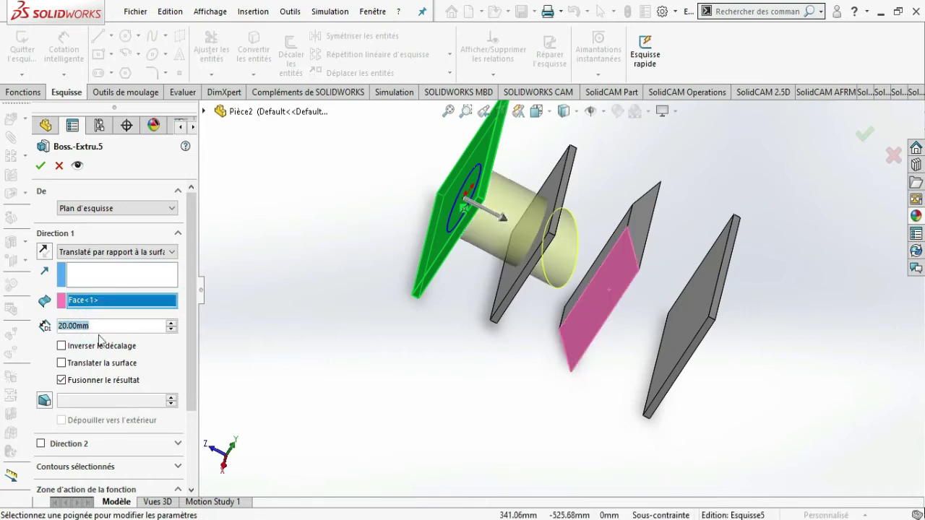
text(0)
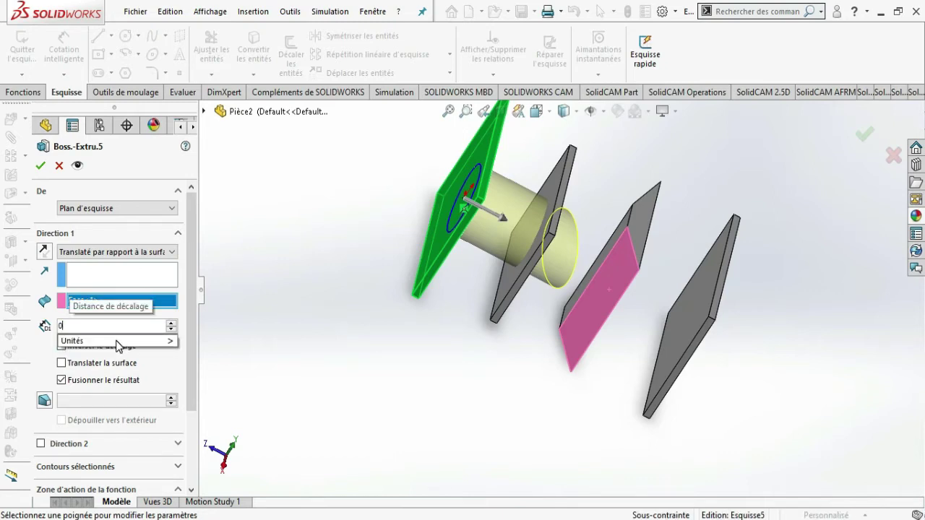
key(Return)
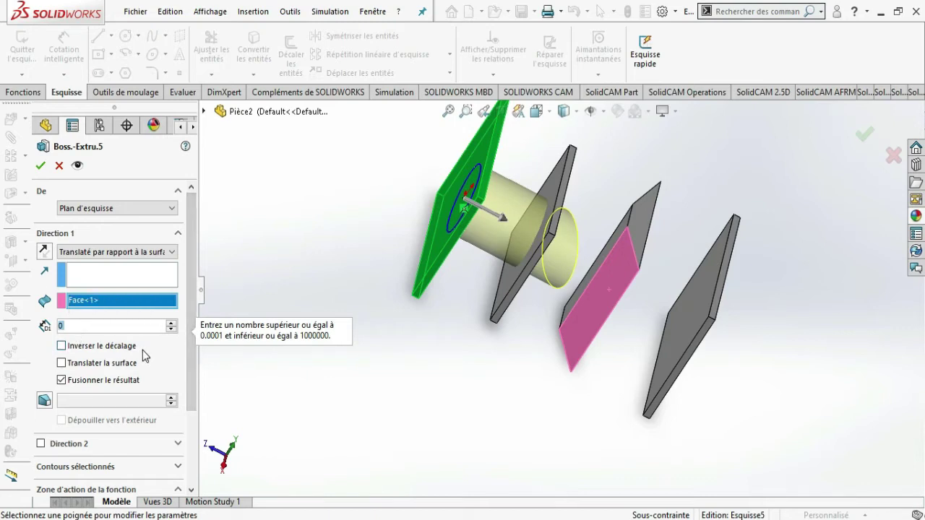
click(96, 326)
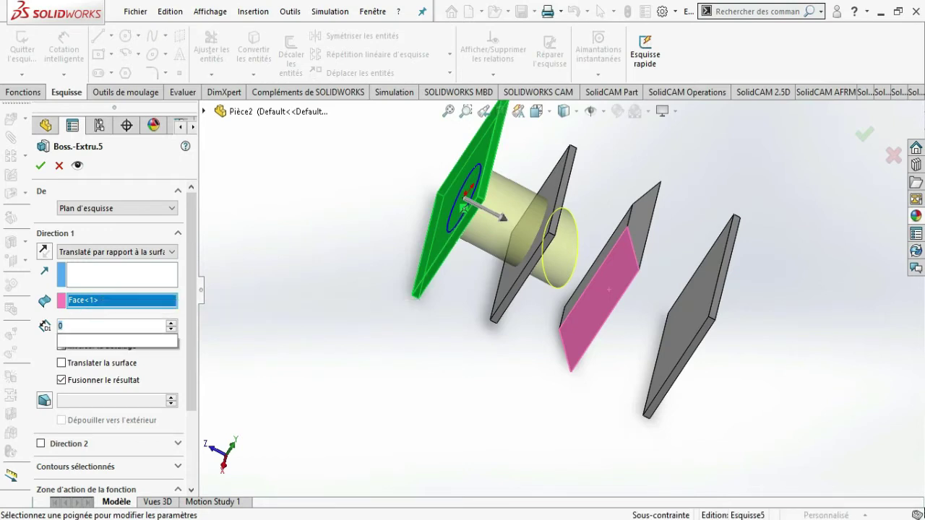
text(10)
key(Return)
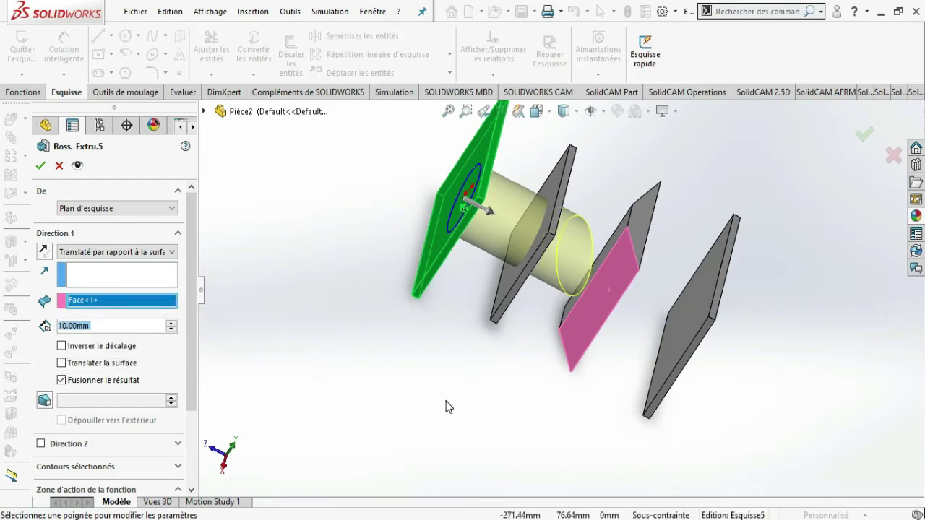
mouse_move(446, 405)
middle_down()
mouse_move(419, 392)
mouse_move(503, 318)
middle_up()
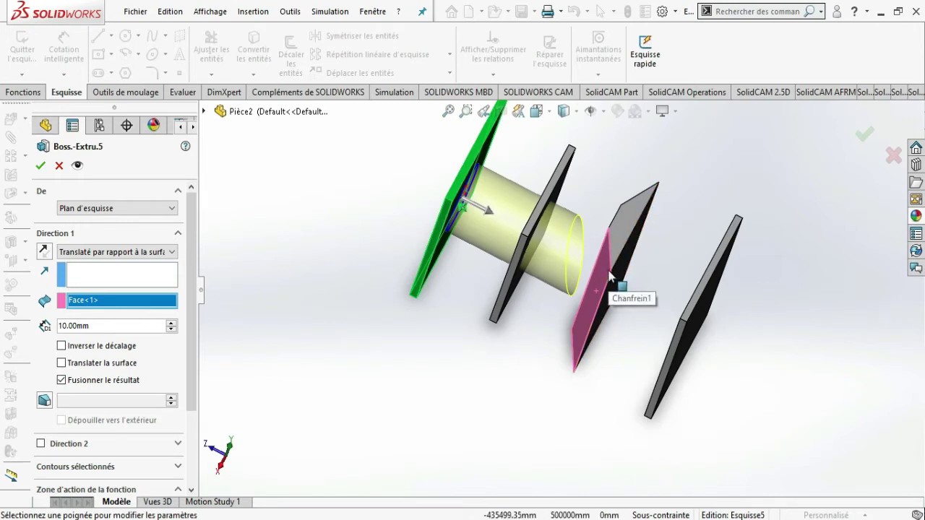
click(864, 134)
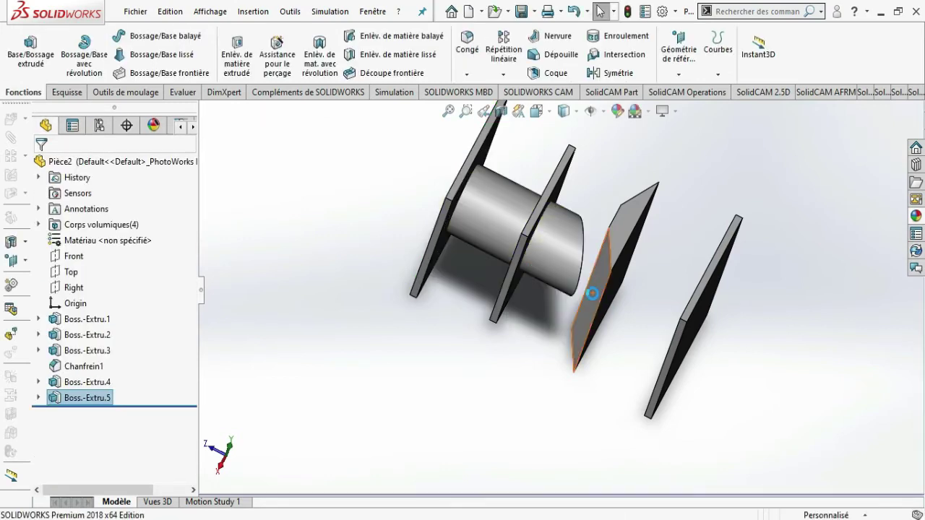
scroll(592, 294, up, 1)
scroll(592, 294, up, 2)
scroll(571, 294, down, 2)
scroll(571, 295, down, 2)
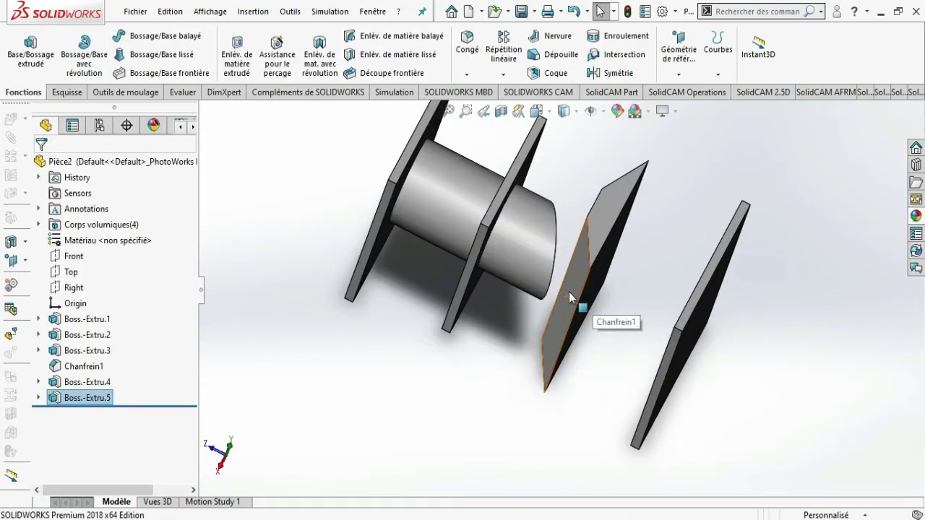
scroll(575, 291, down, 2)
mouse_move(576, 280)
middle_down()
mouse_move(571, 300)
mouse_move(575, 225)
middle_up()
middle_drag(584, 279, 569, 289)
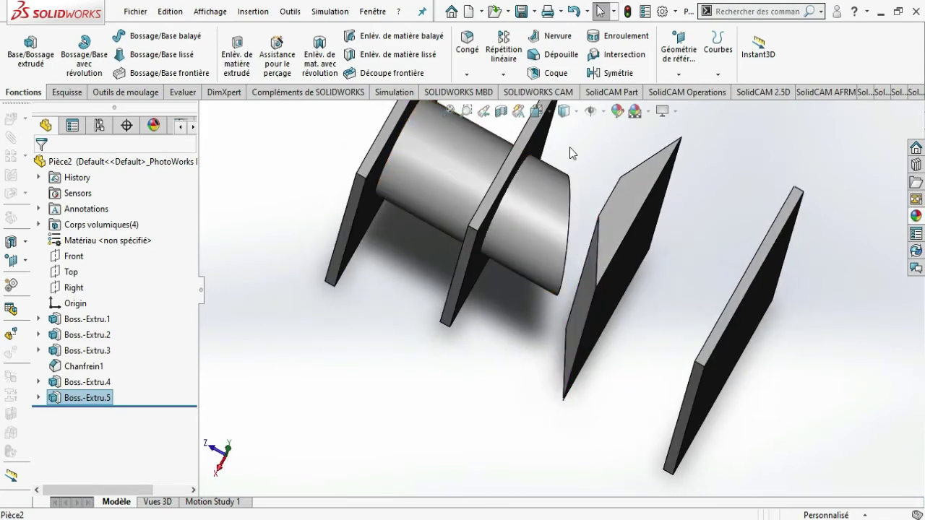
Reopen Boss.-Extru.5 for editing and set the offset distance to 50.00mm
click(58, 399)
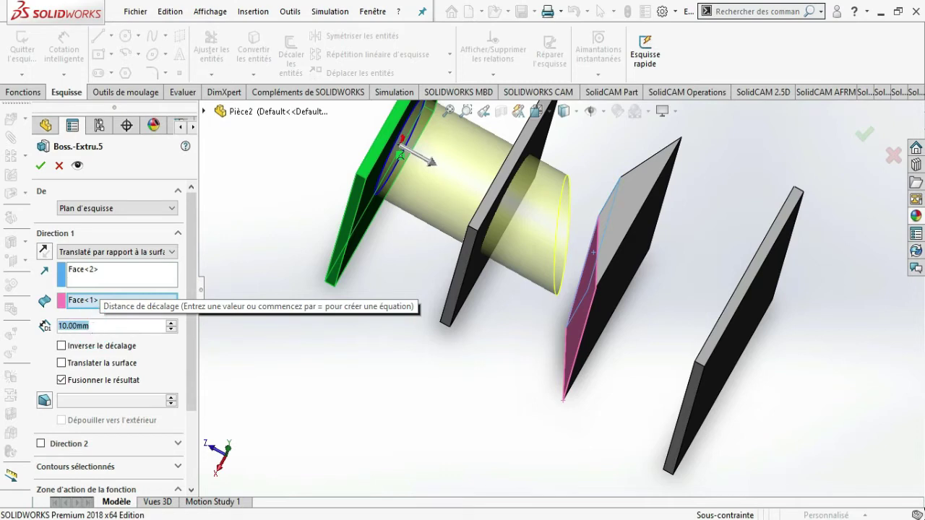
text(50)
key(Return)
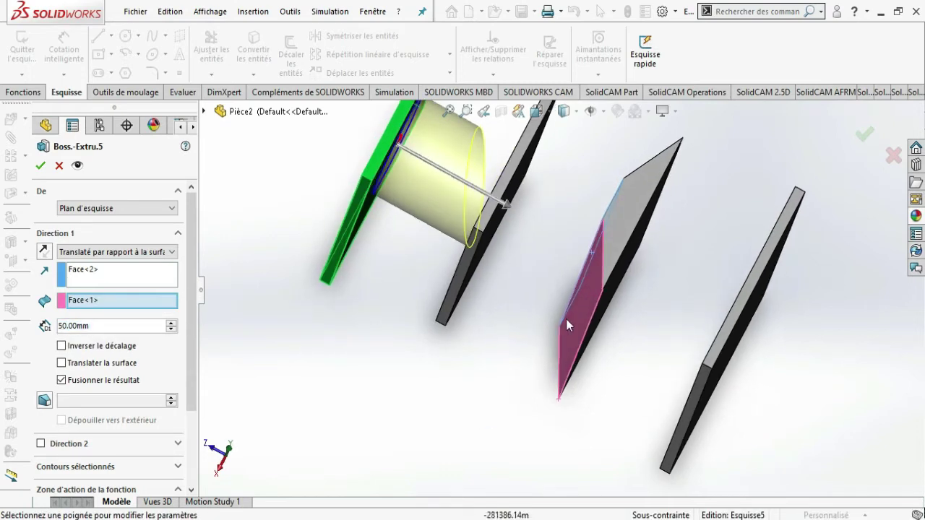
middle_drag(550, 398, 568, 426)
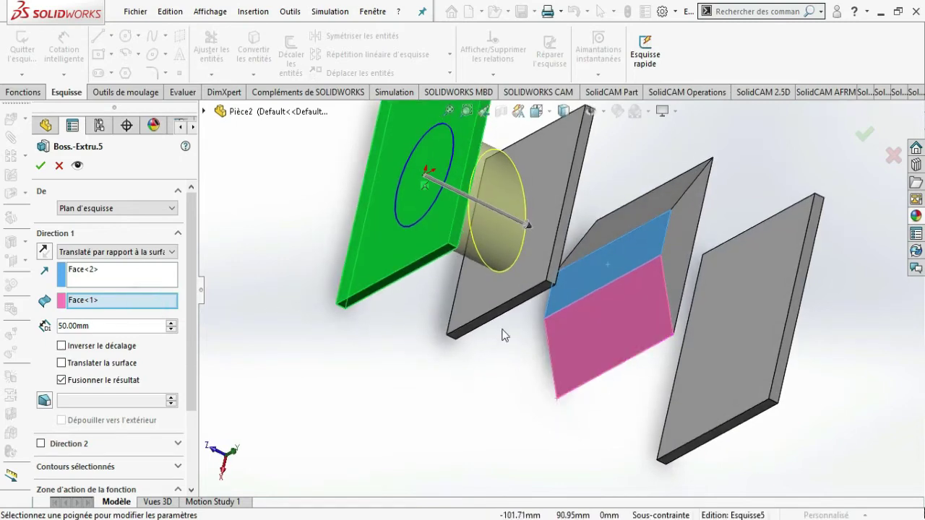
middle_drag(659, 375, 630, 376)
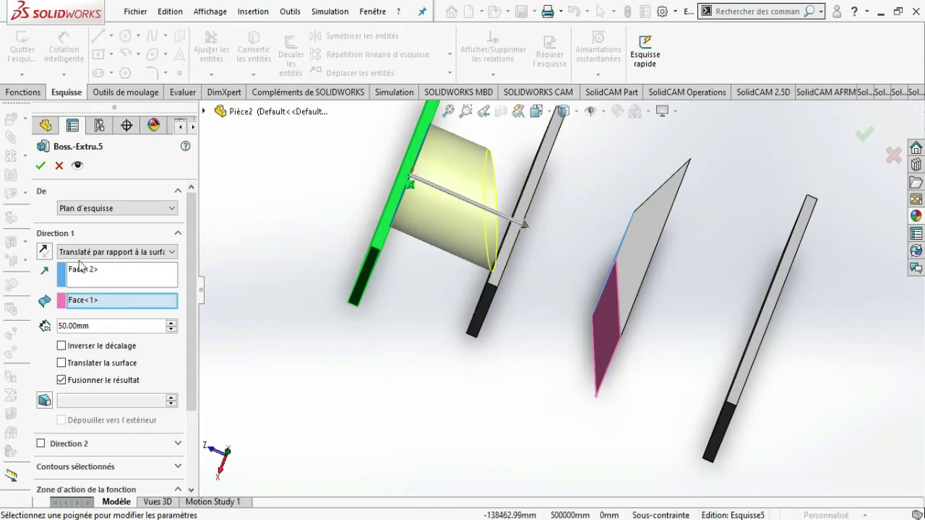
Remove the direction reference face and use the third plate's angled face as the offset face
click(122, 303)
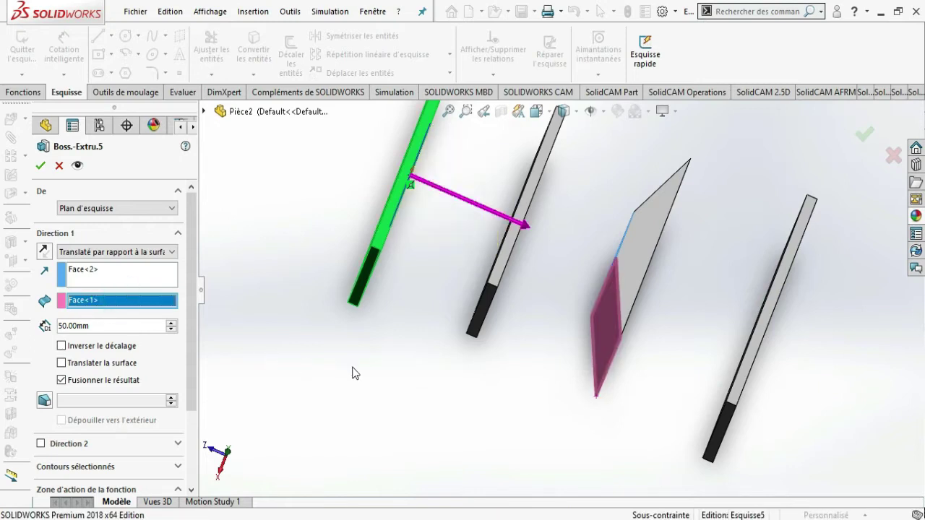
middle_drag(351, 373, 360, 373)
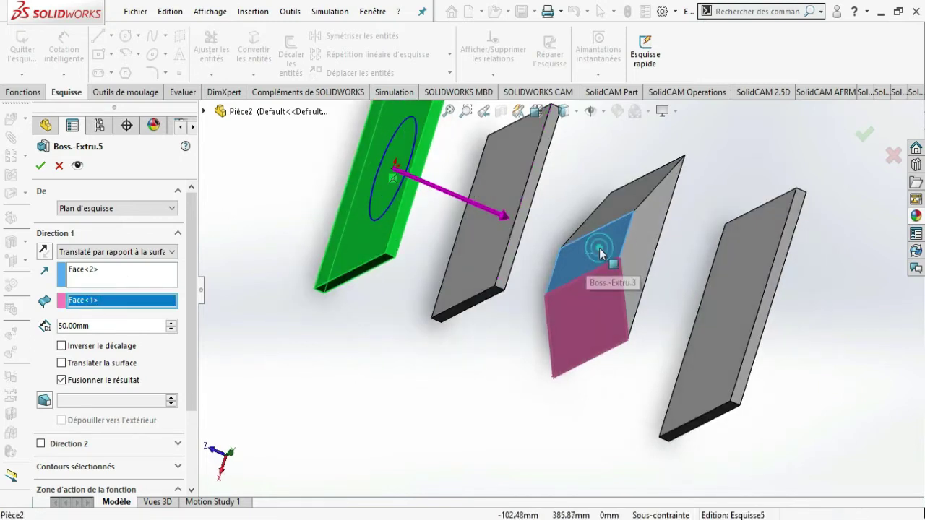
click(599, 248)
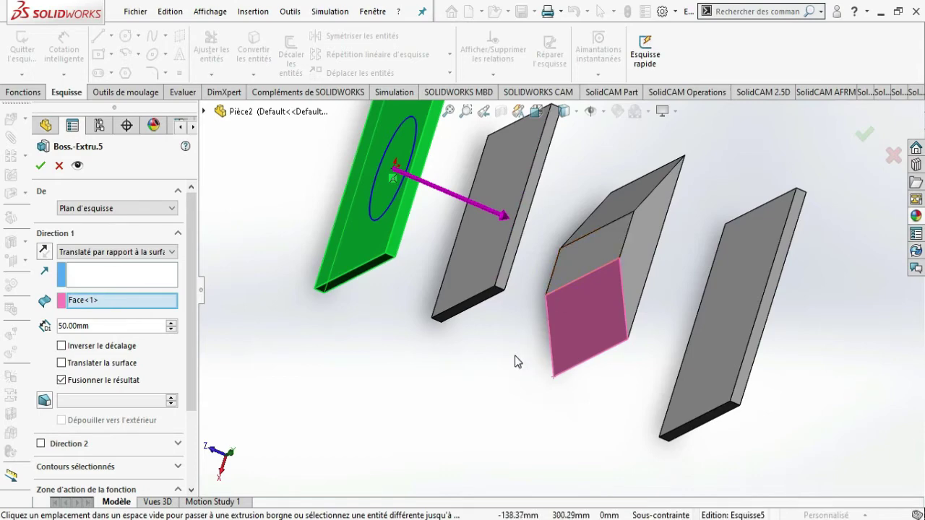
middle_drag(514, 356, 504, 354)
click(589, 247)
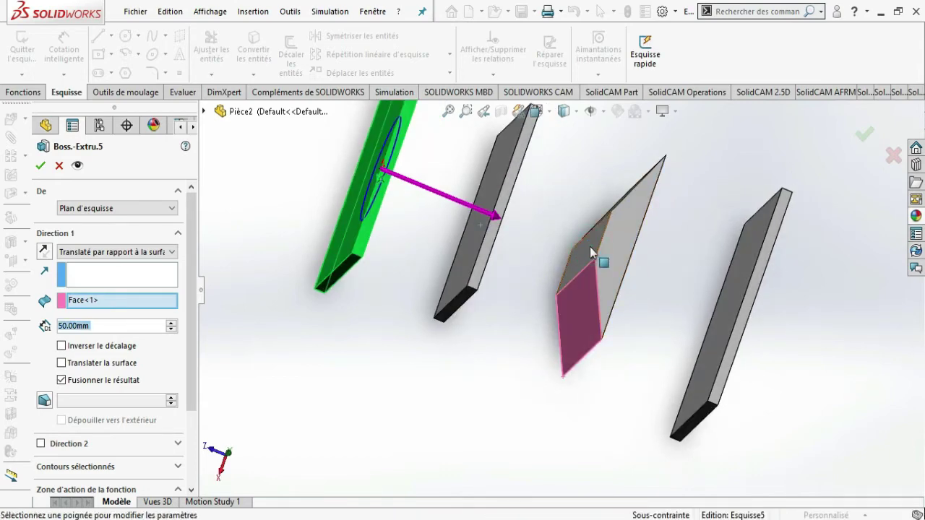
middle_drag(506, 355, 506, 354)
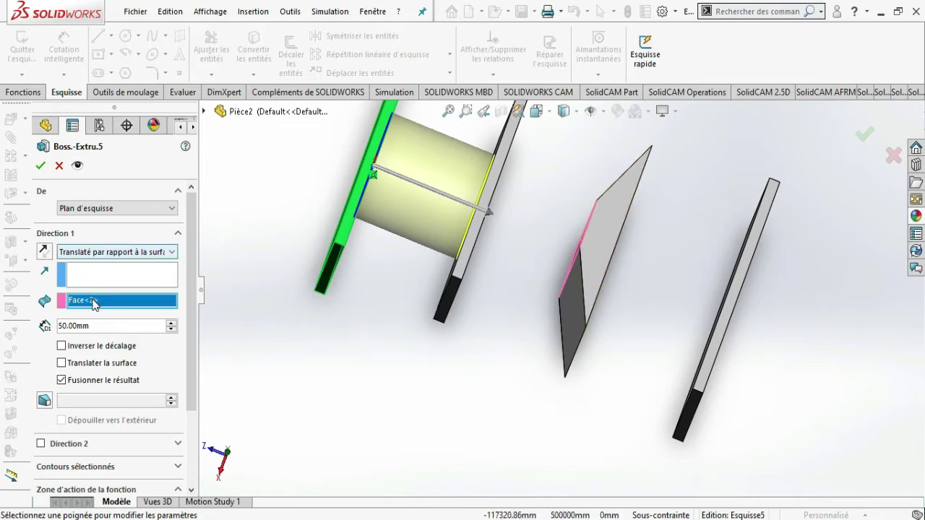
Change the offset distance to 80.00mm after briefly trying 100
click(94, 328)
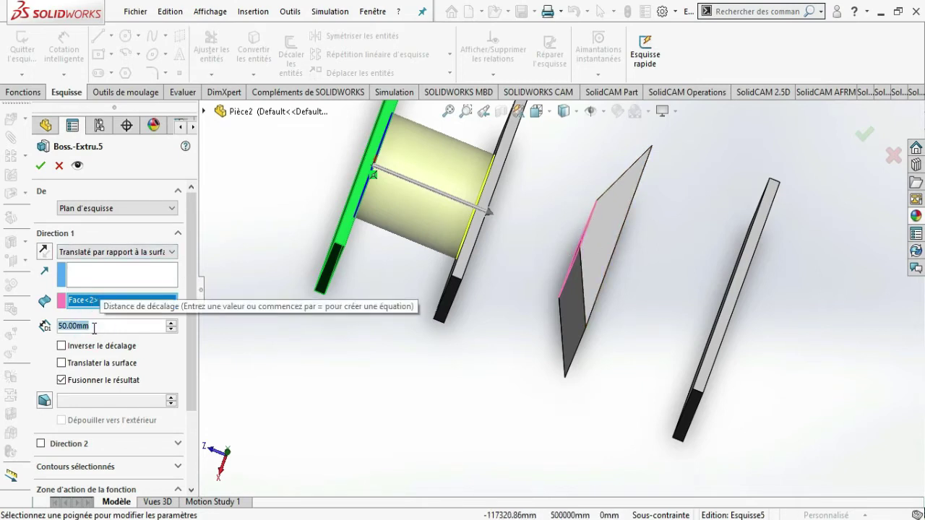
text(100)
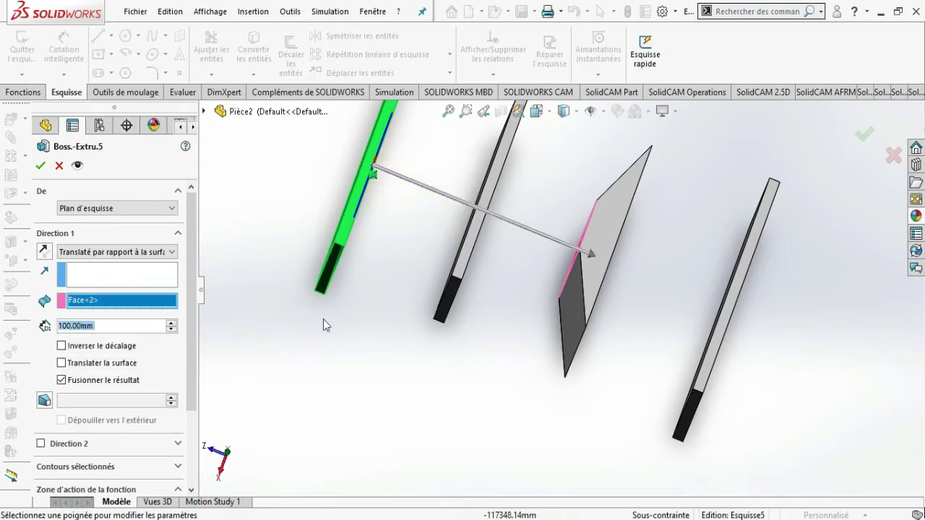
mouse_move(365, 284)
middle_down()
mouse_move(347, 289)
mouse_move(363, 295)
middle_up()
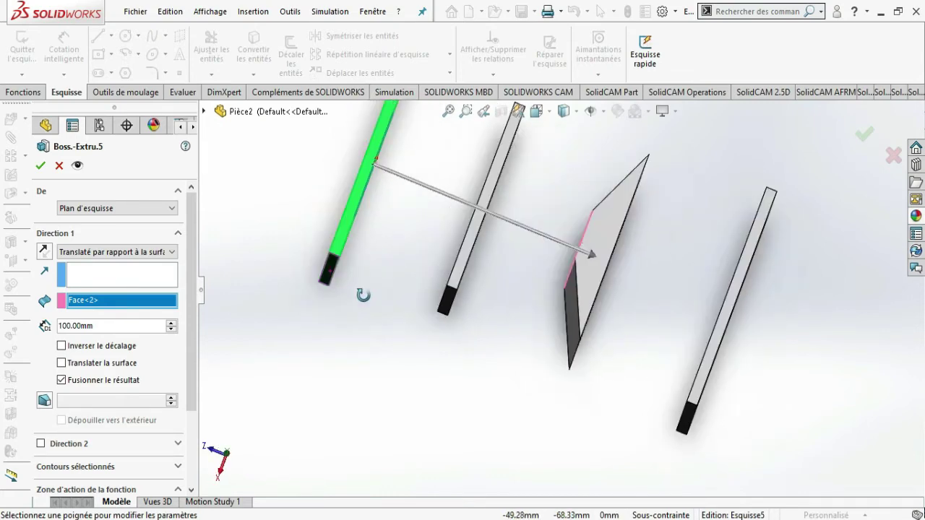
double_click(120, 326)
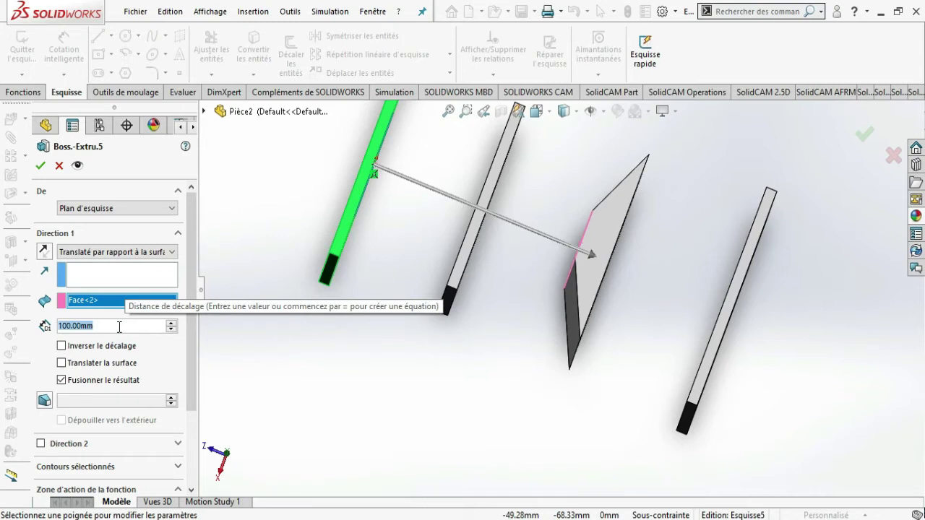
key(BackSpace)
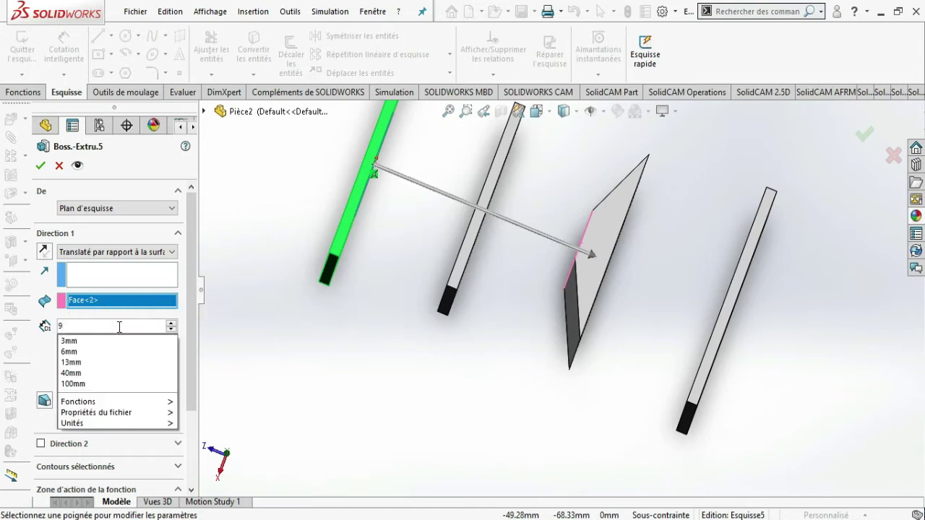
text(80)
key(Return)
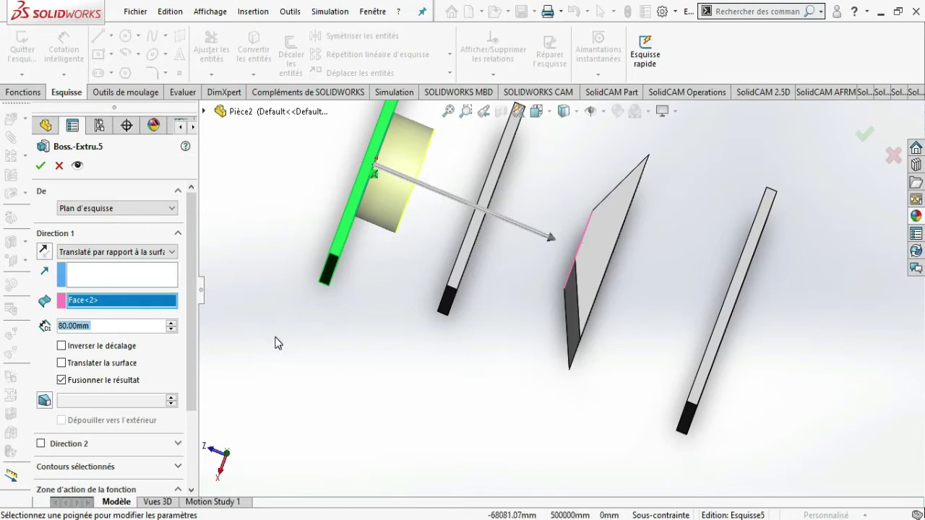
Set Direction 1 to Jusqu'au corps with the middle plate Boss.-Extru.2 as target body
click(174, 253)
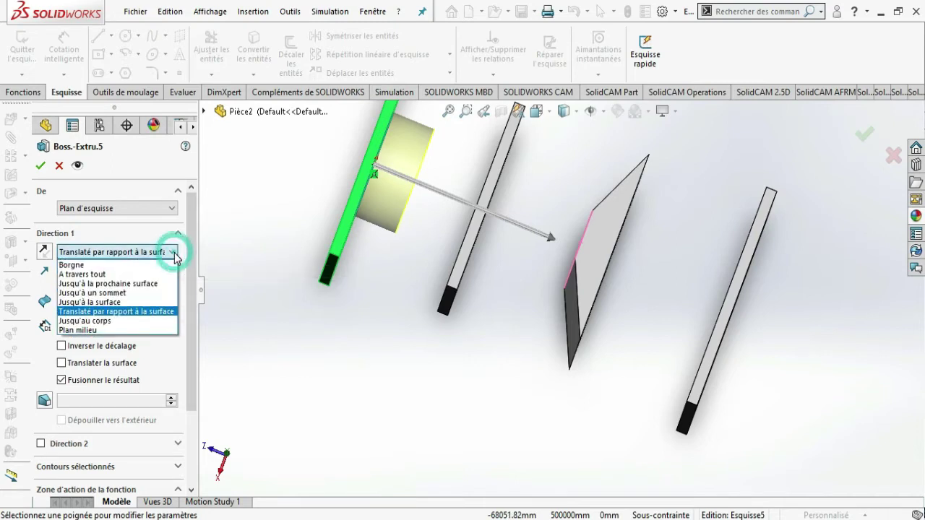
click(135, 321)
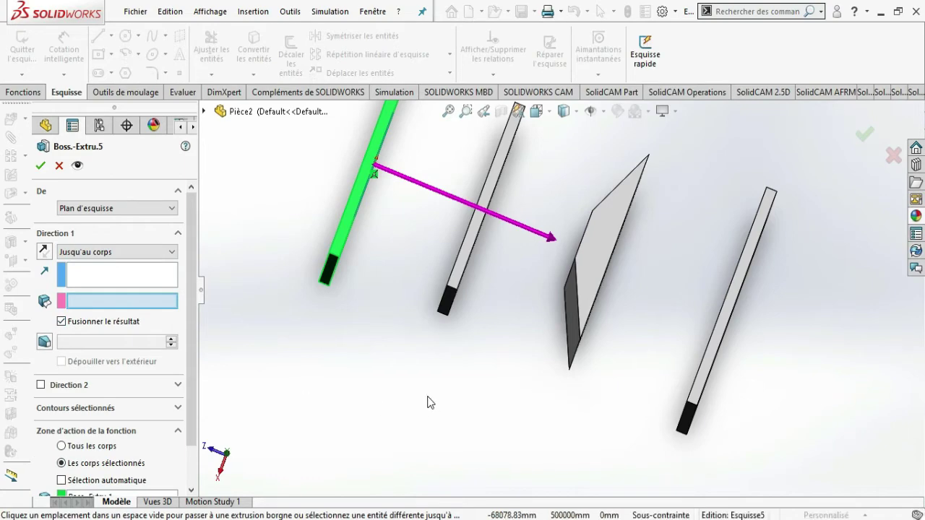
mouse_move(429, 400)
middle_down()
mouse_move(441, 364)
mouse_move(430, 349)
middle_up()
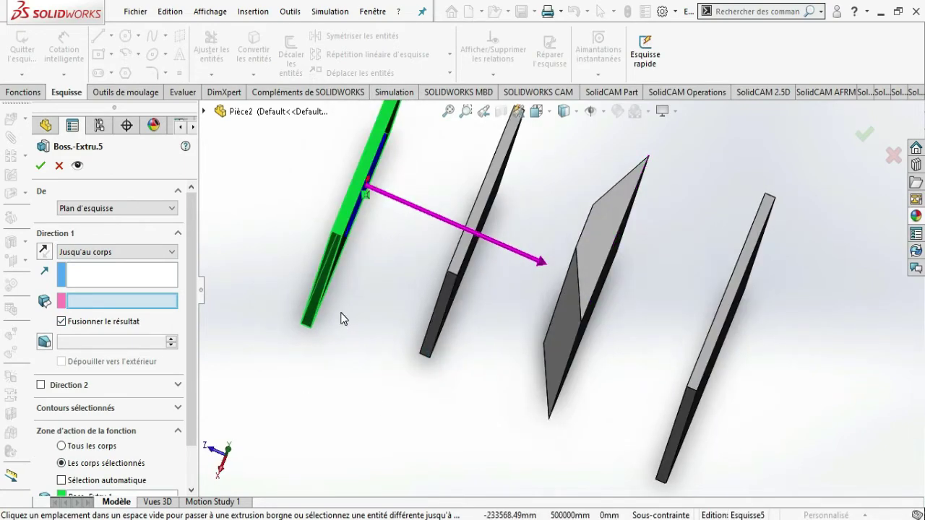
click(165, 307)
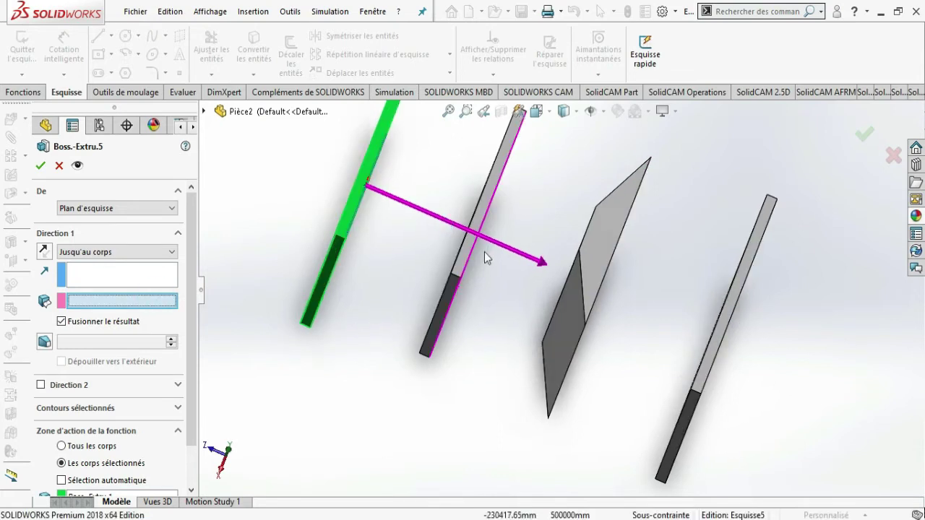
click(461, 255)
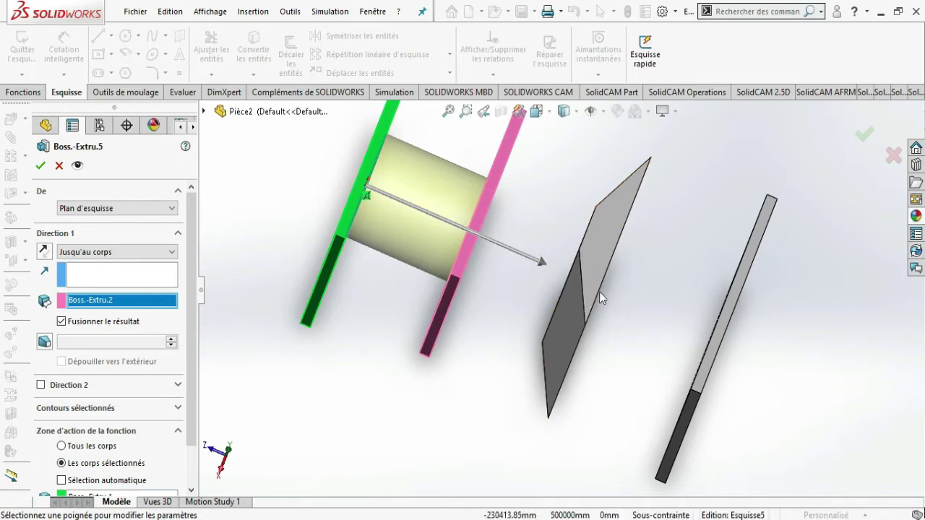
End the shaft extrusion at the chamfered plate Chanfrein1 and inspect the preview
click(606, 241)
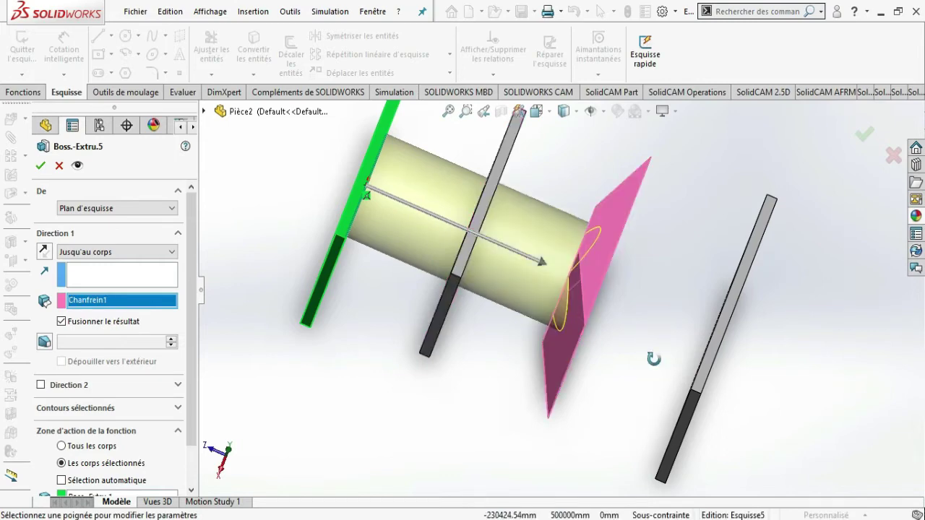
middle_drag(654, 358, 628, 394)
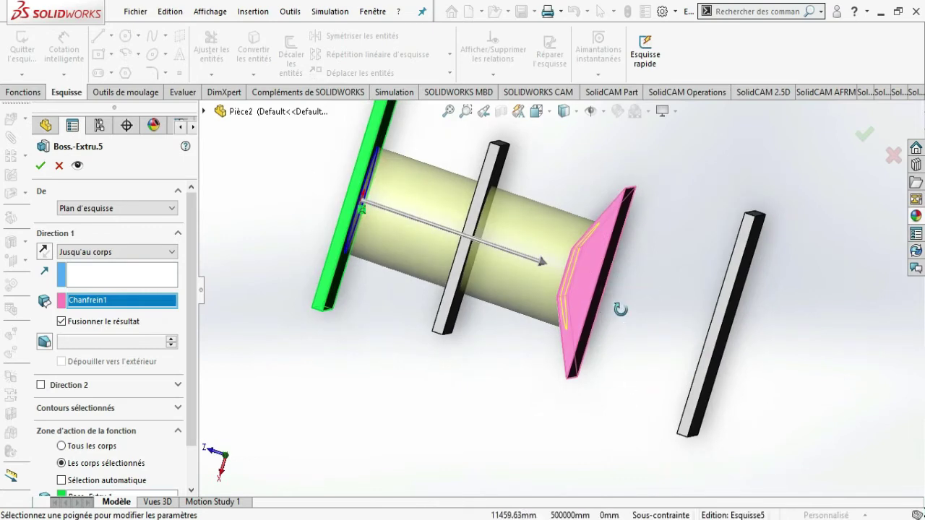
middle_drag(615, 312, 598, 302)
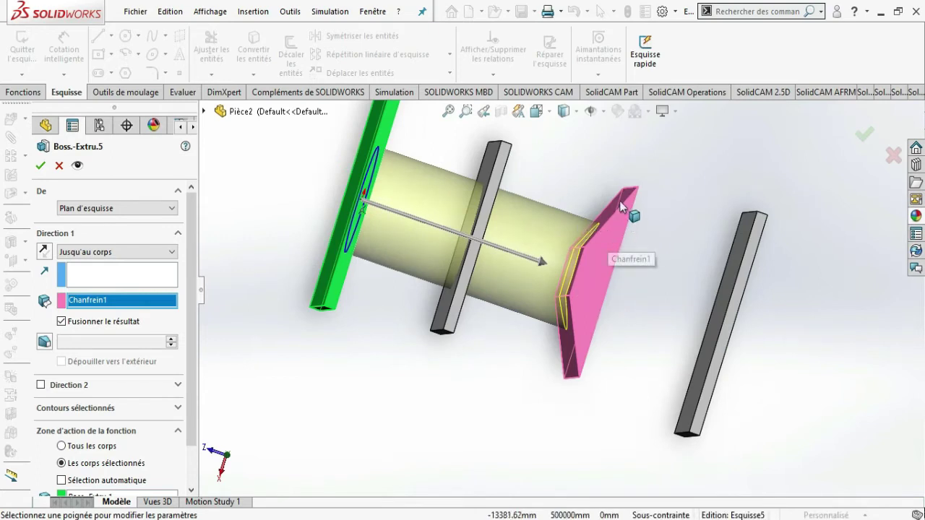
scroll(602, 238, down, 1)
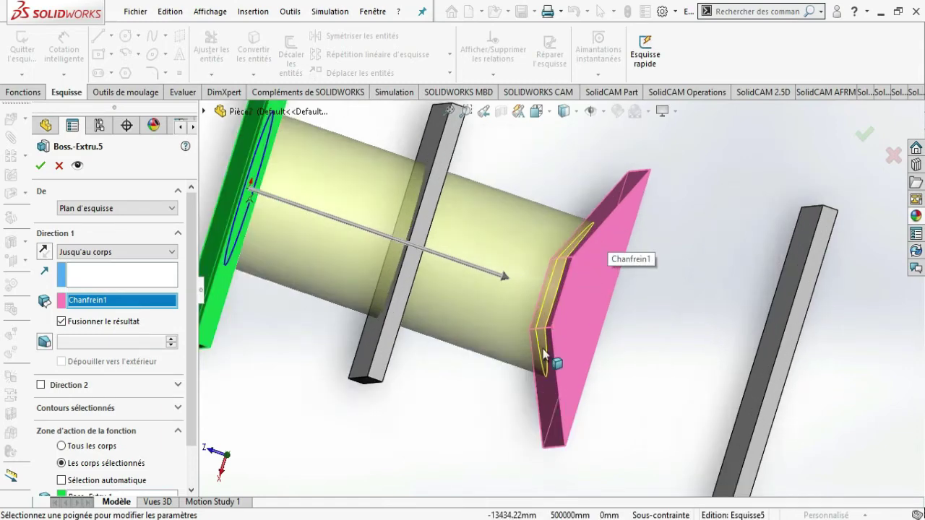
scroll(543, 289, down, 2)
scroll(543, 282, up, 1)
scroll(571, 266, up, 1)
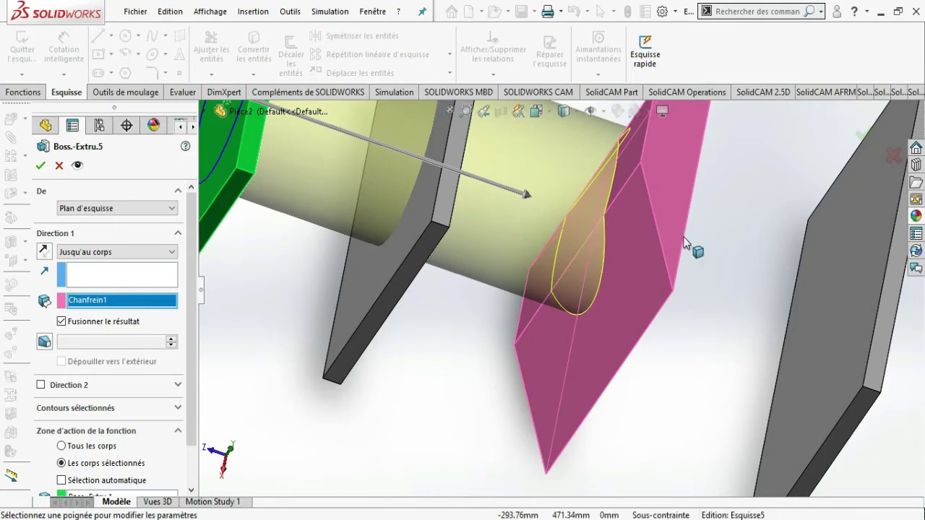
key(f)
mouse_move(677, 314)
middle_down()
mouse_move(686, 346)
mouse_move(671, 330)
mouse_move(672, 283)
middle_up()
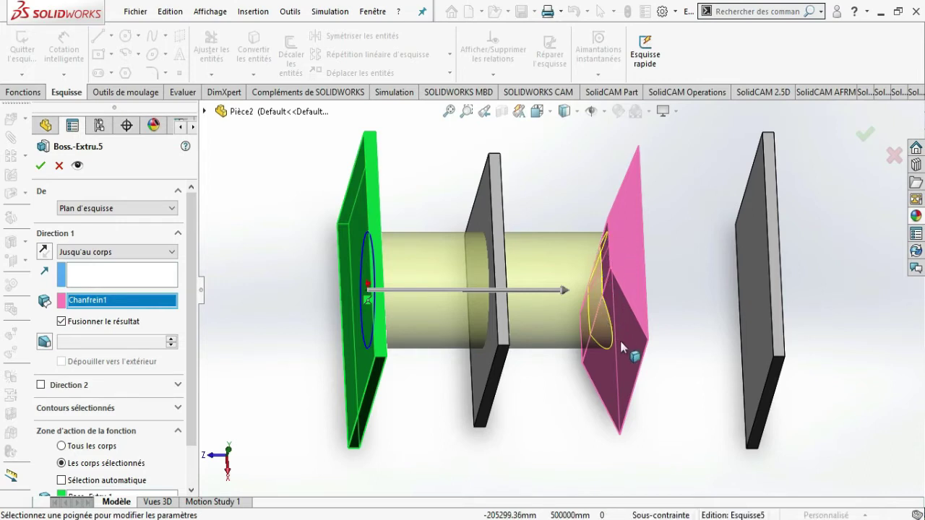
Accept Boss.-Extru.5 and orbit to check the shaft ending at the chamfered plate
click(865, 136)
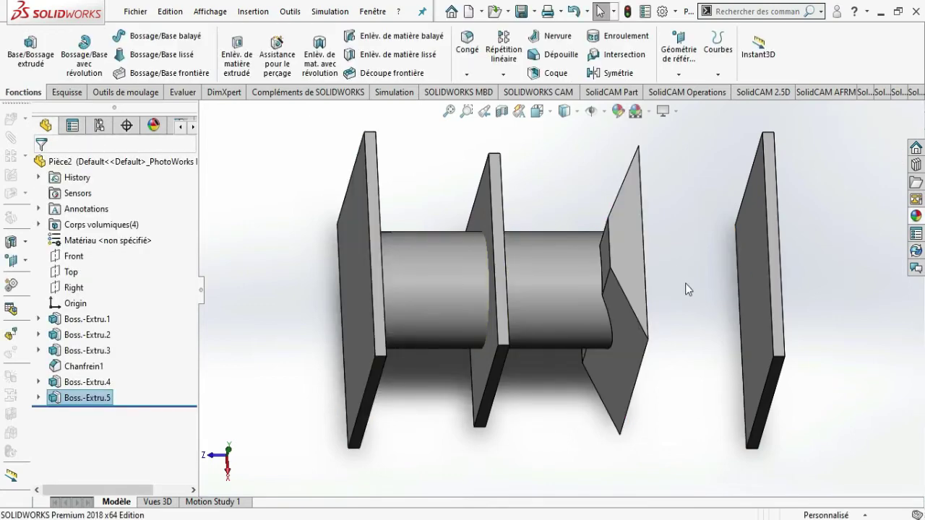
middle_drag(685, 284, 677, 346)
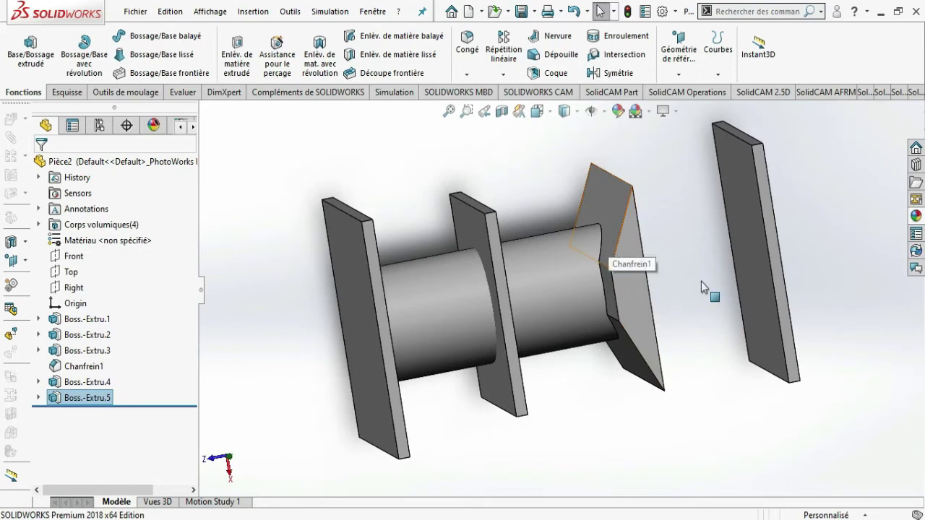
mouse_move(716, 282)
middle_down()
mouse_move(692, 240)
mouse_move(720, 222)
middle_up()
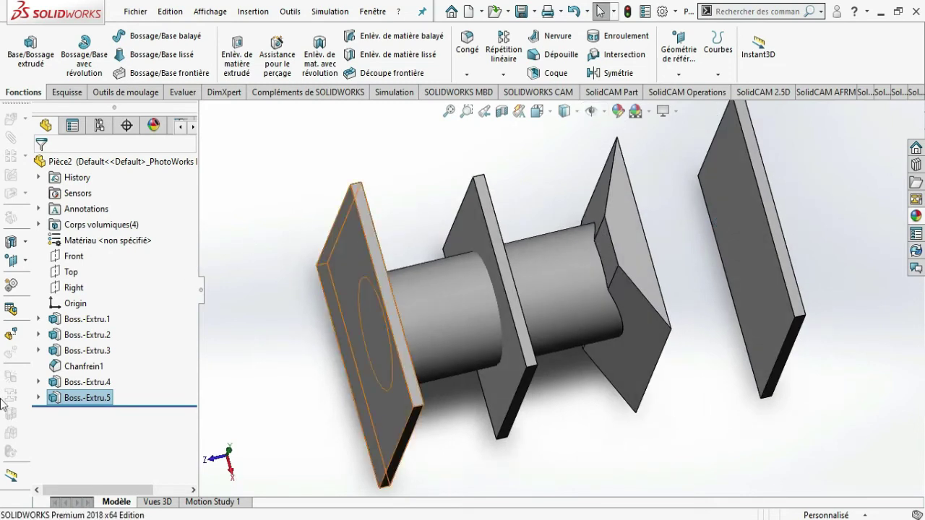
Reopen Boss.-Extru.5 for editing and set its end condition to Plan milieu
click(56, 398)
click(62, 358)
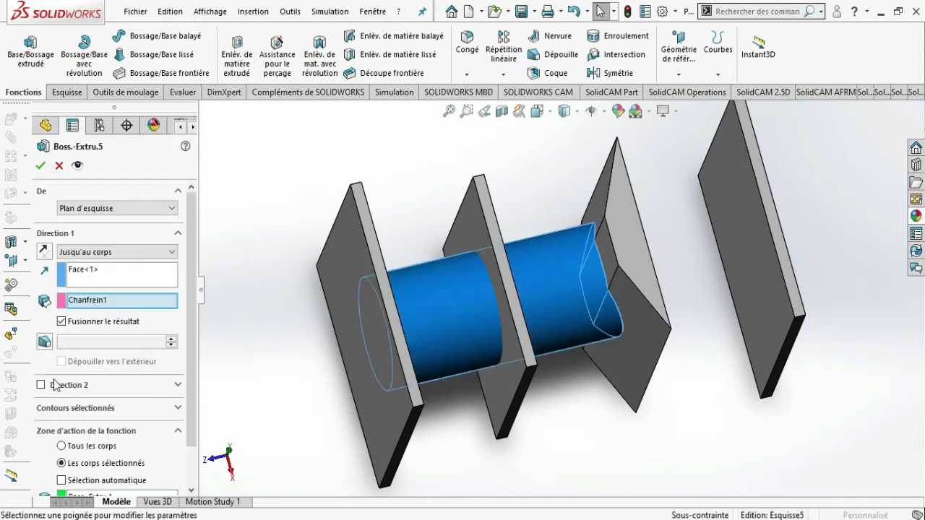
click(165, 253)
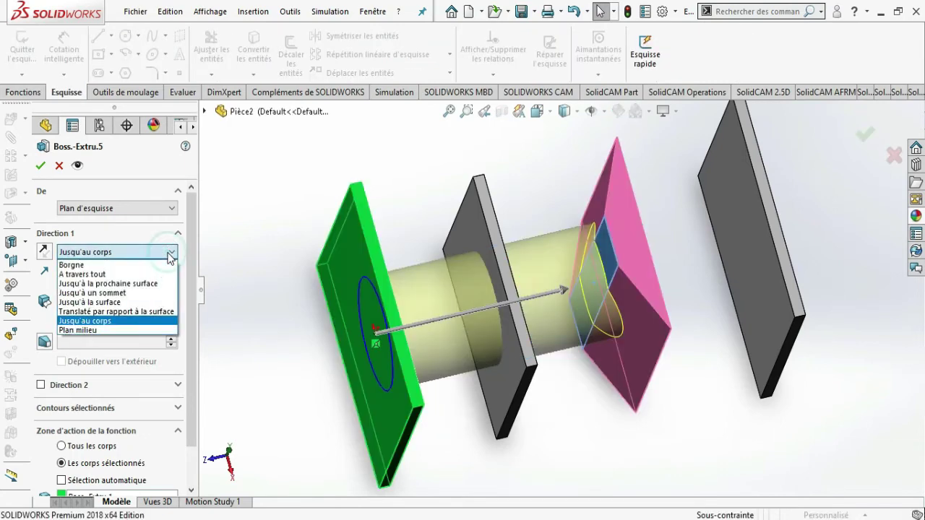
click(136, 331)
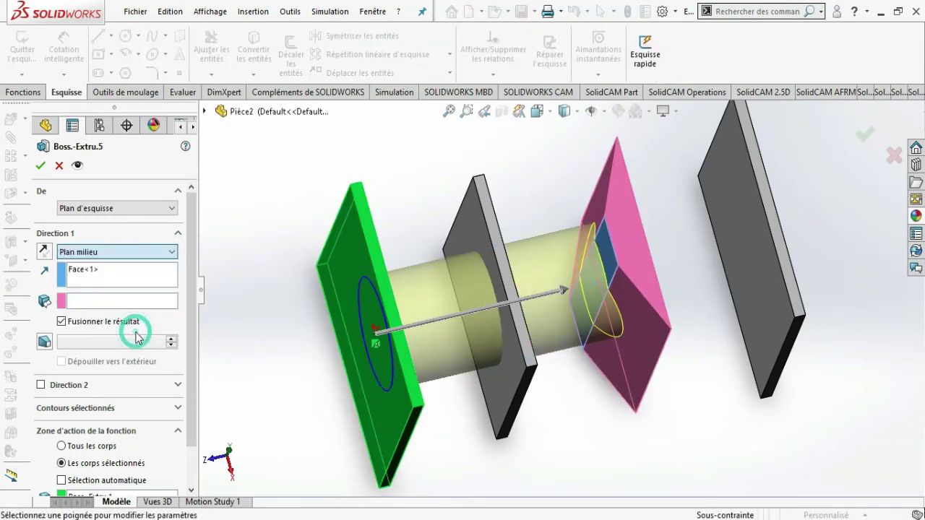
middle_drag(506, 362, 457, 386)
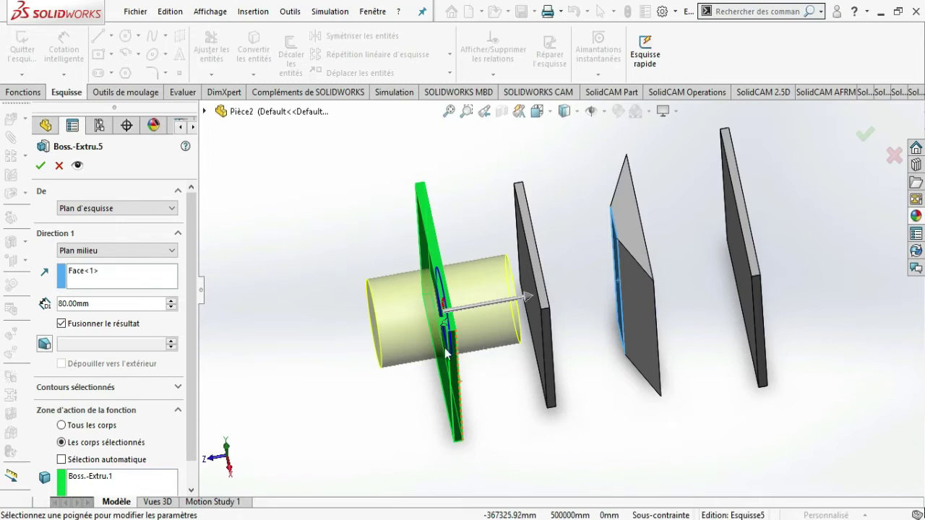
Briefly try Borgne, then return Direction 1 to Plan milieu at 80 mm
click(172, 251)
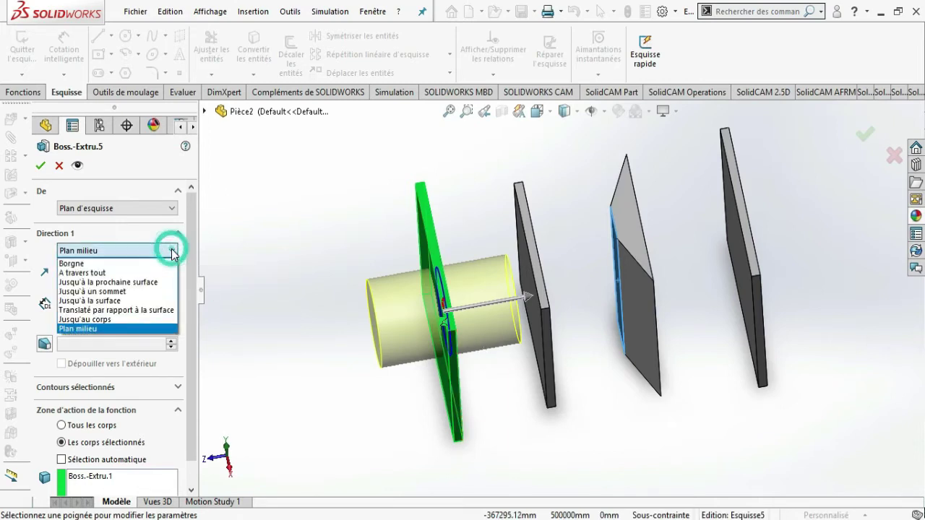
click(92, 261)
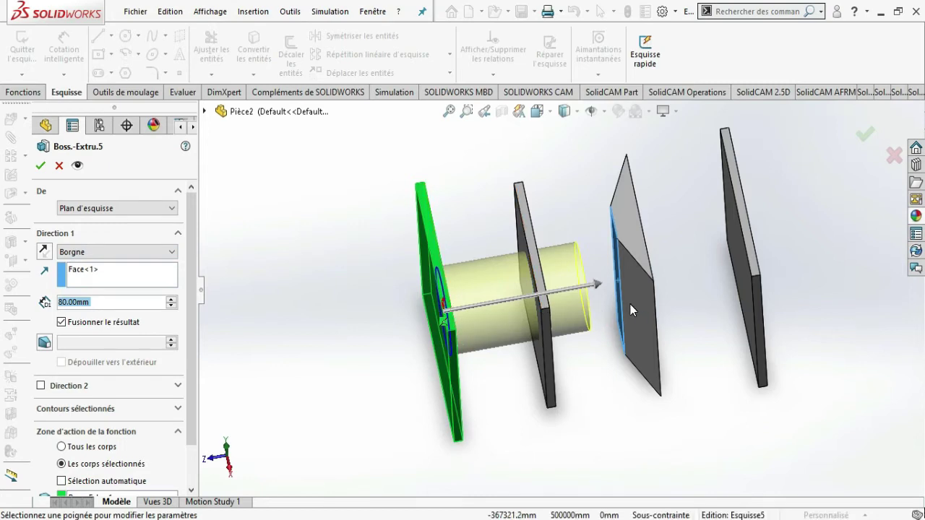
click(172, 252)
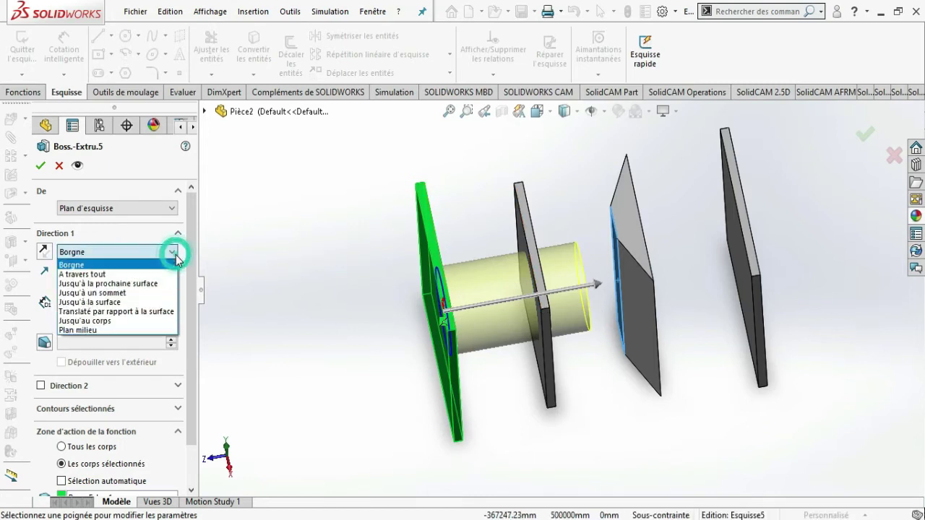
click(142, 330)
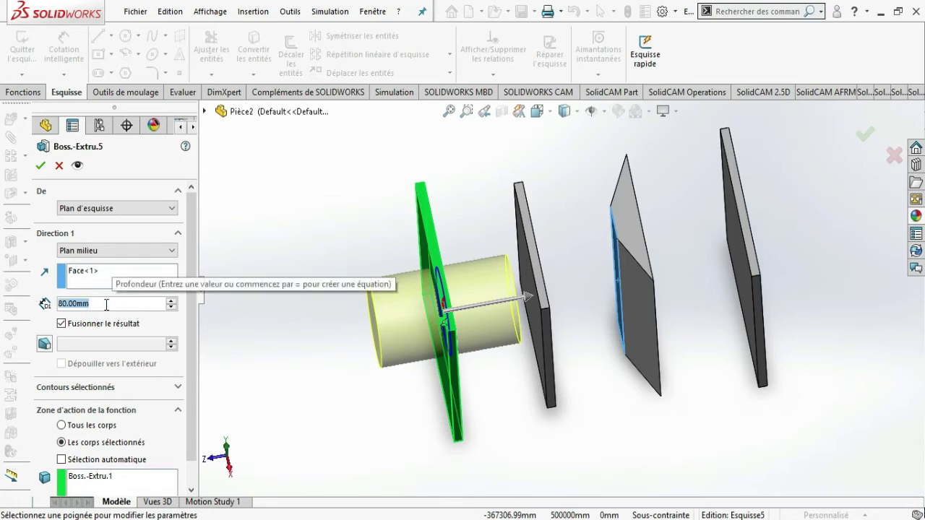
Enter a 100 mm depth and toggle Fusionner le résultat off and back on
text(100)
key(Return)
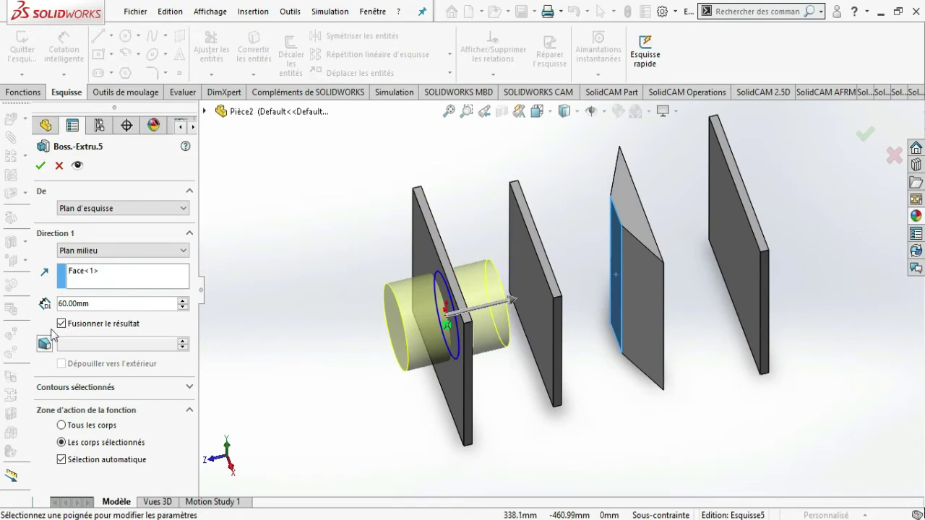
click(61, 324)
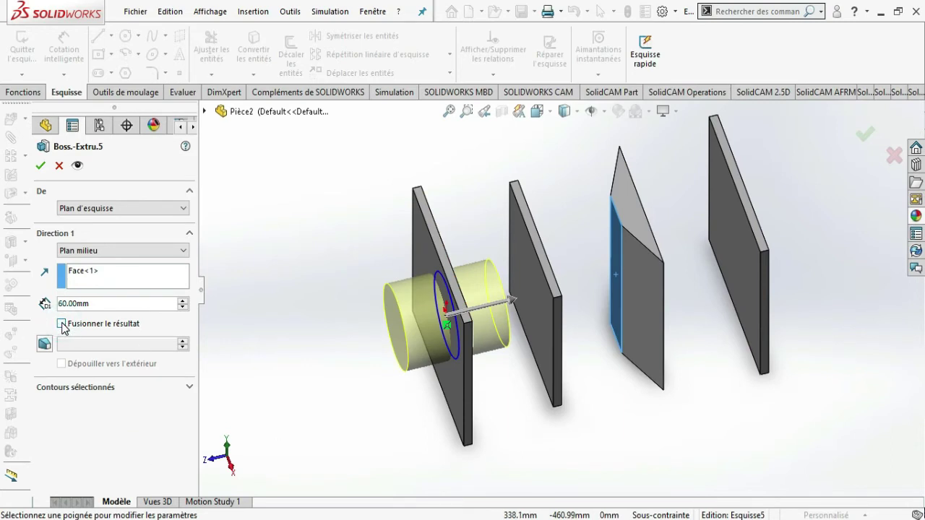
click(61, 325)
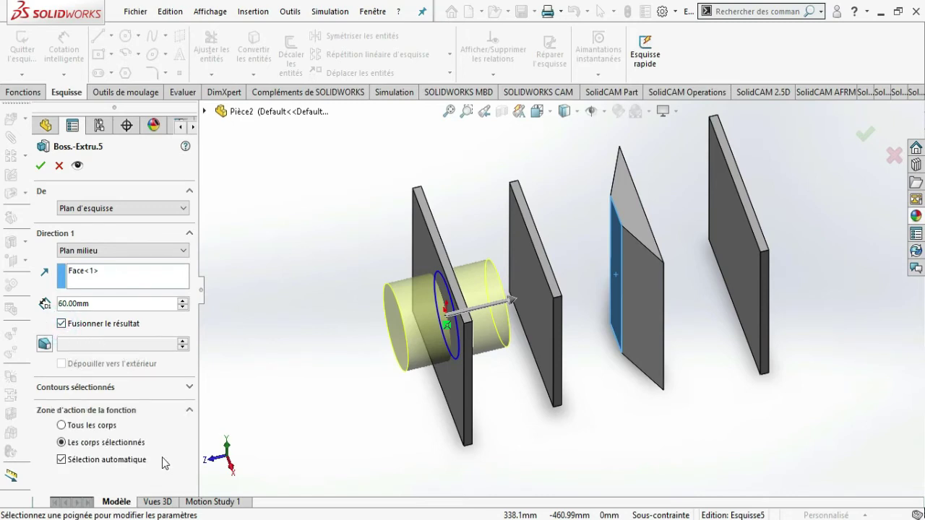
Test a 10000 mm depth, then restore the depth to 100 mm
double_click(110, 305)
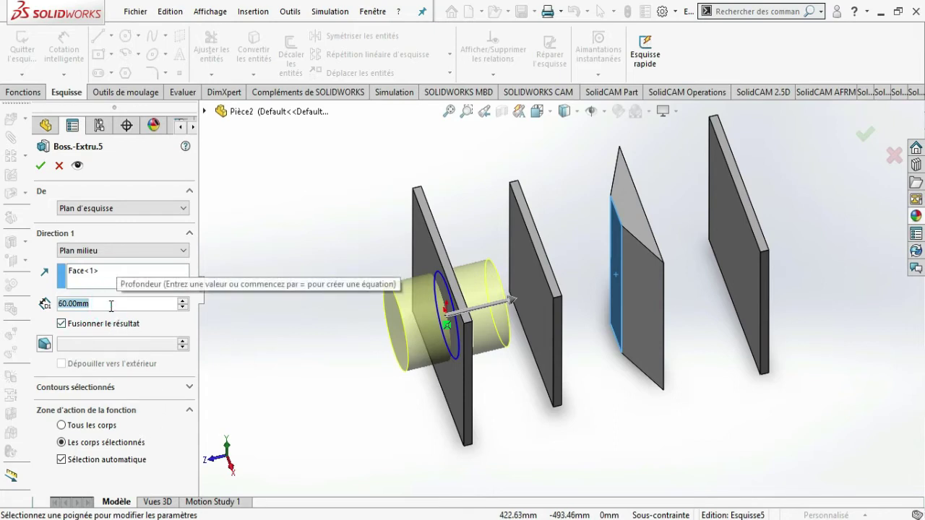
text(1000)
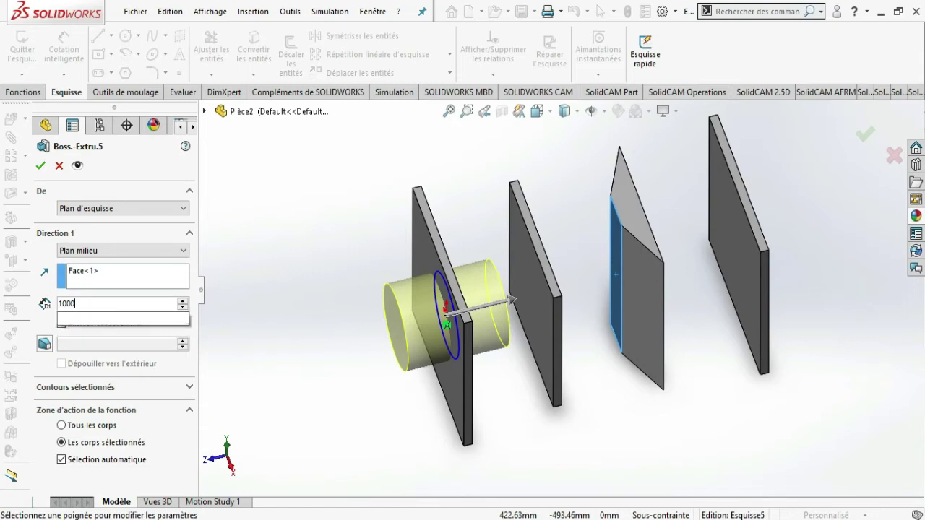
text(0)
key(Return)
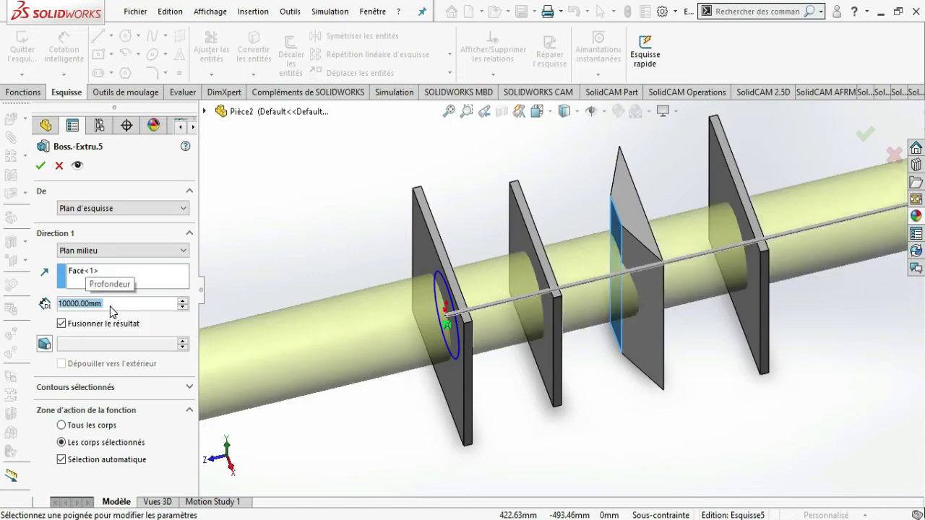
text(100)
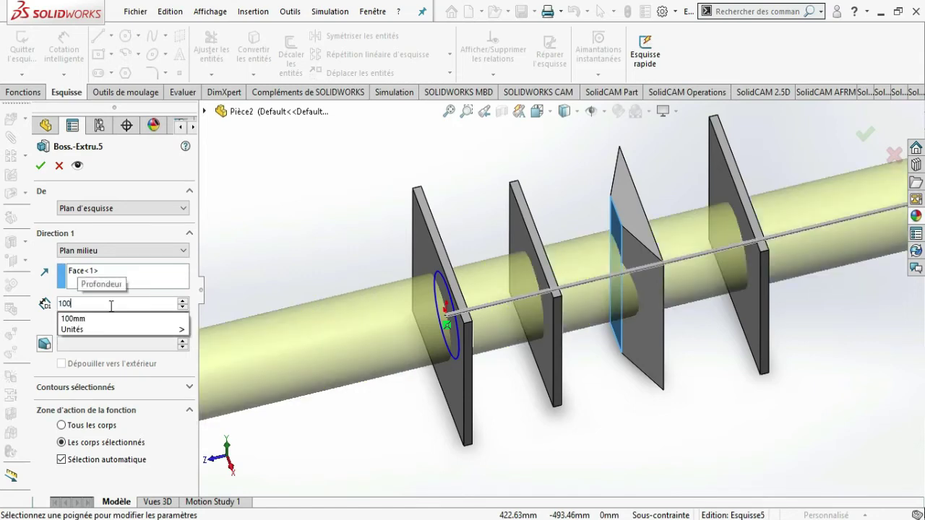
key(Return)
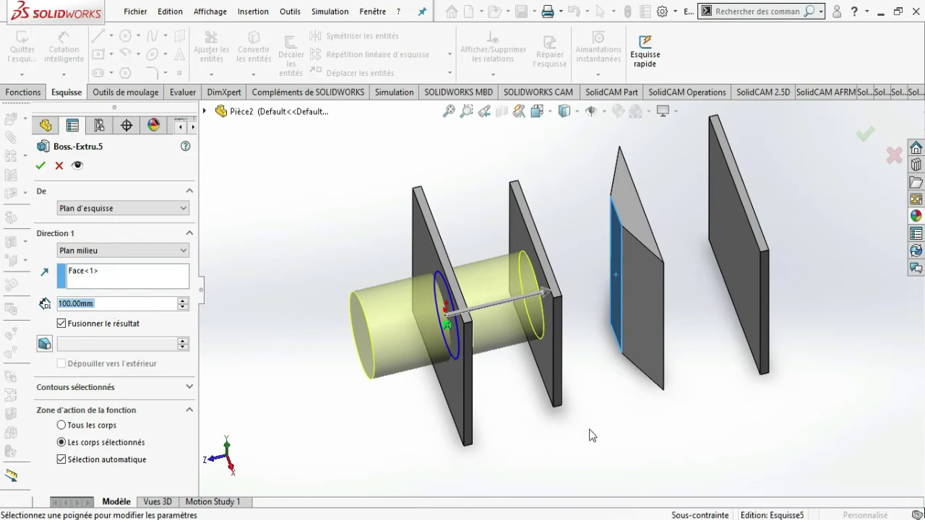
Uncheck Fusionner le résultat and accept Boss.-Extru.5 as a separate 100 mm shaft
middle_drag(591, 434, 542, 432)
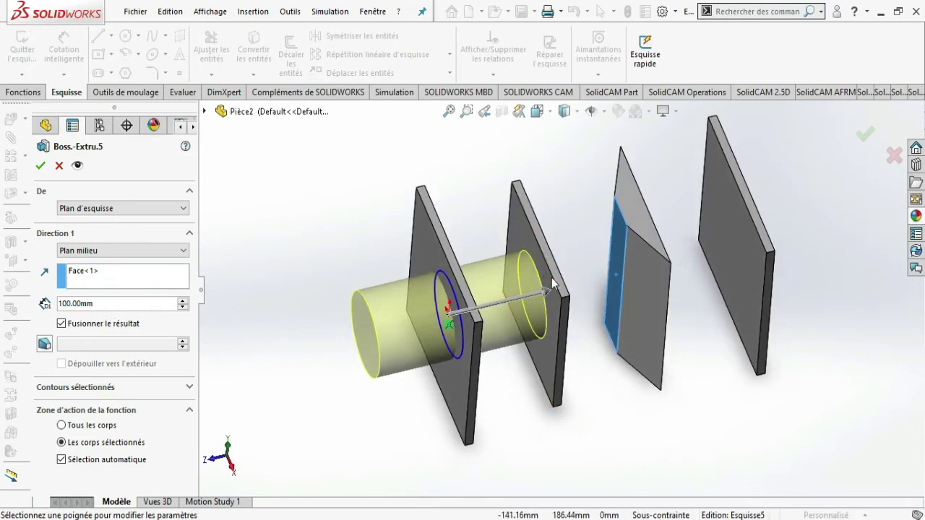
middle_drag(574, 297, 523, 278)
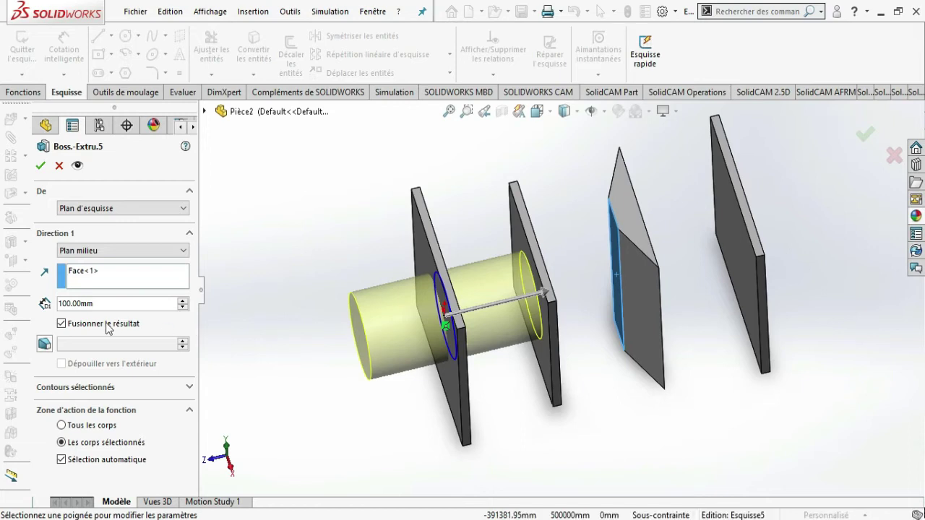
click(62, 323)
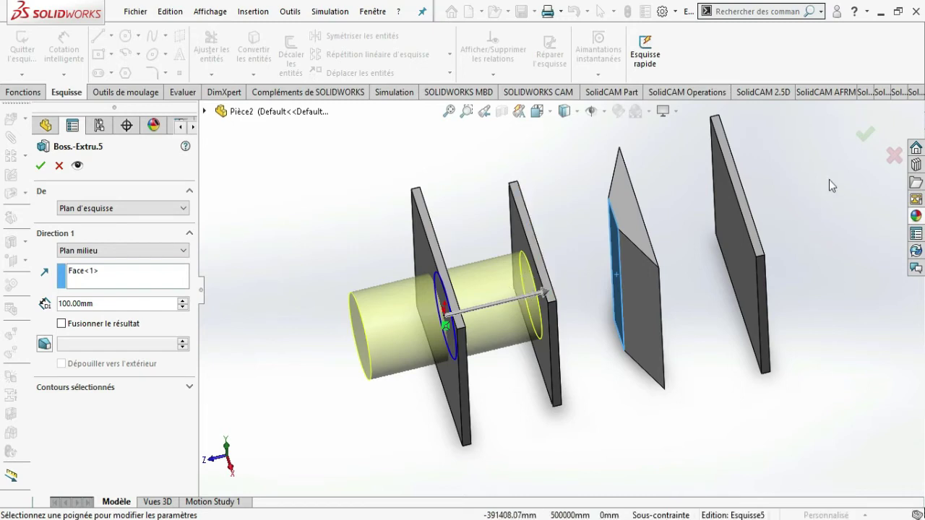
click(864, 137)
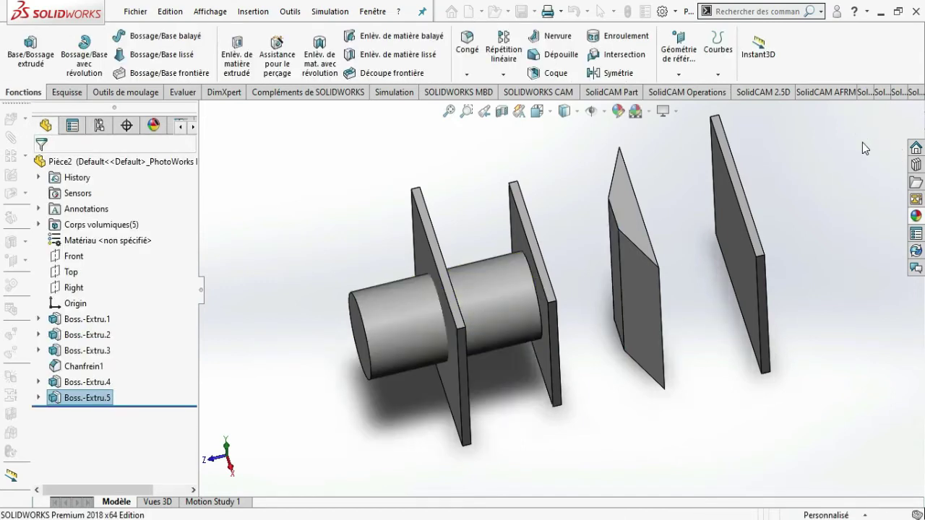
Expand Corps volumiques to check the five bodies, then reopen Boss.-Extru.5 with Editer la fonction
click(58, 229)
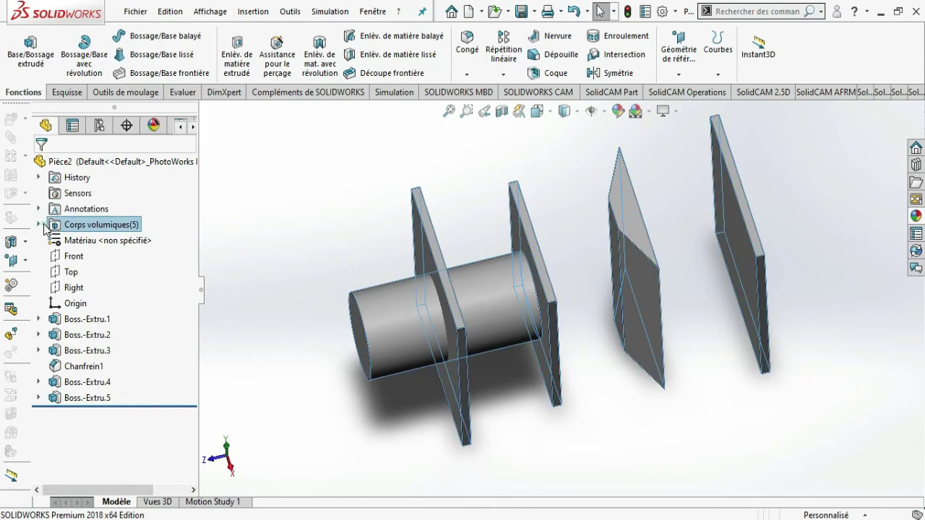
click(38, 225)
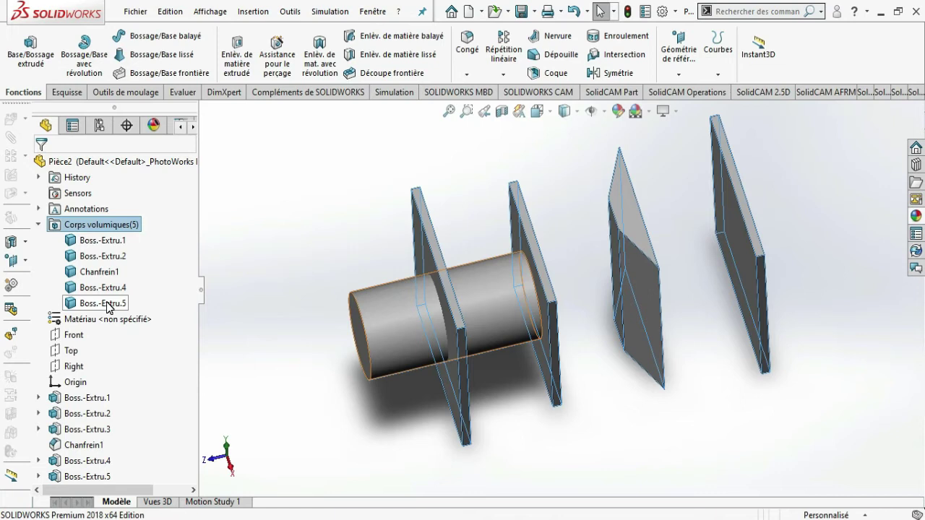
click(106, 305)
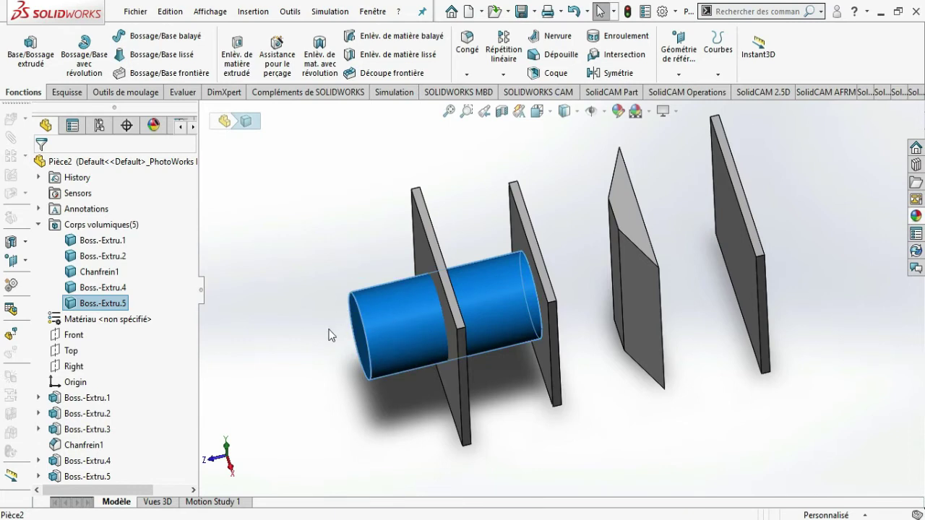
click(57, 476)
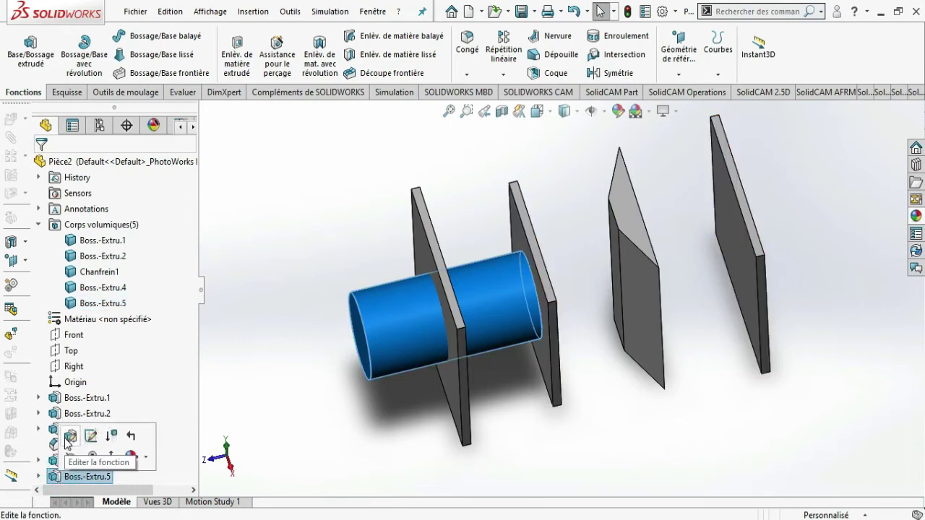
click(64, 437)
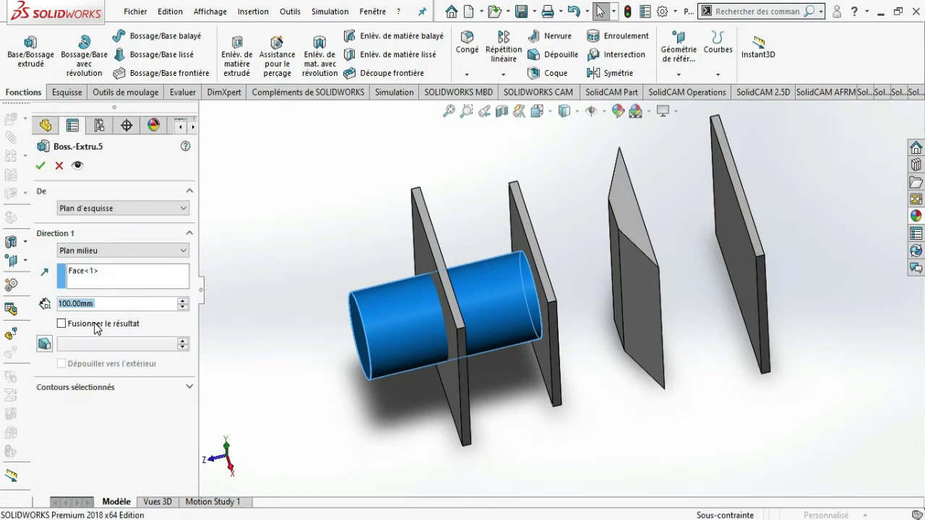
Enable Fusionner le résultat, accept, and verify Corps volumiques now lists three bodies
click(62, 325)
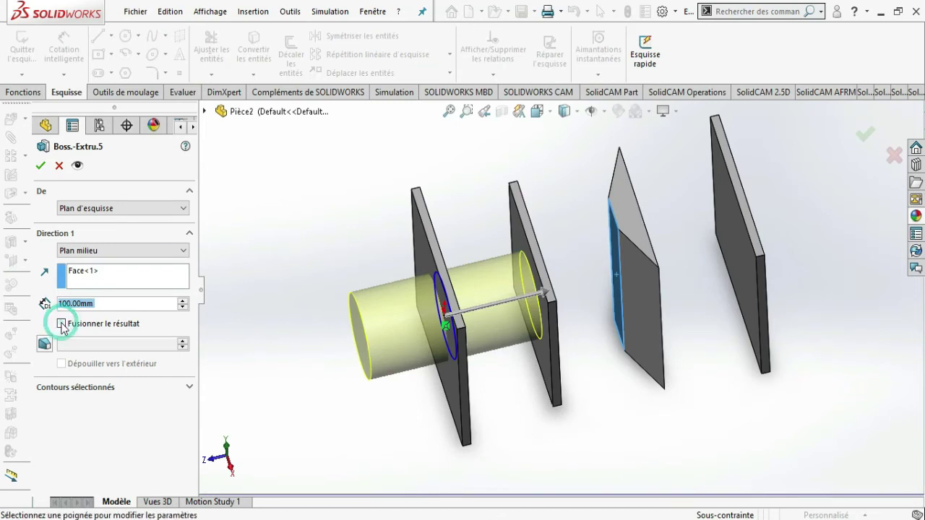
click(864, 136)
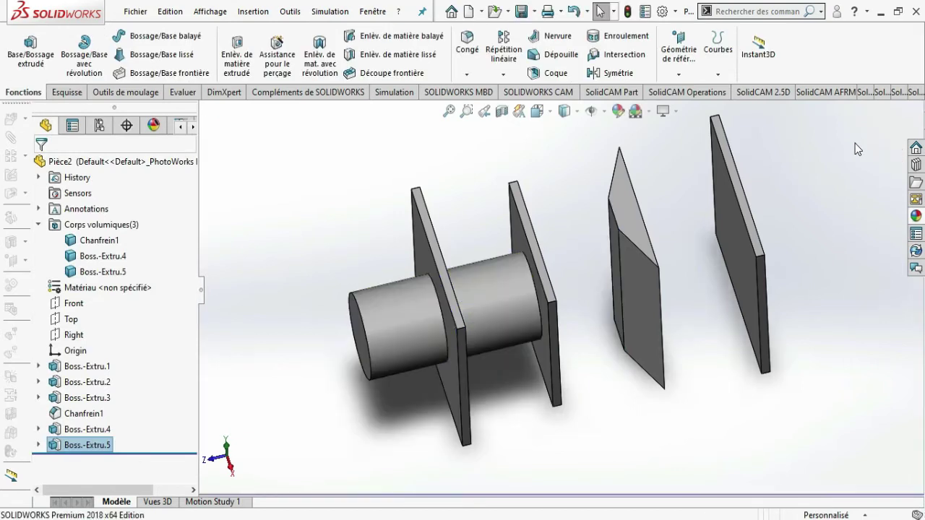
click(38, 224)
click(38, 225)
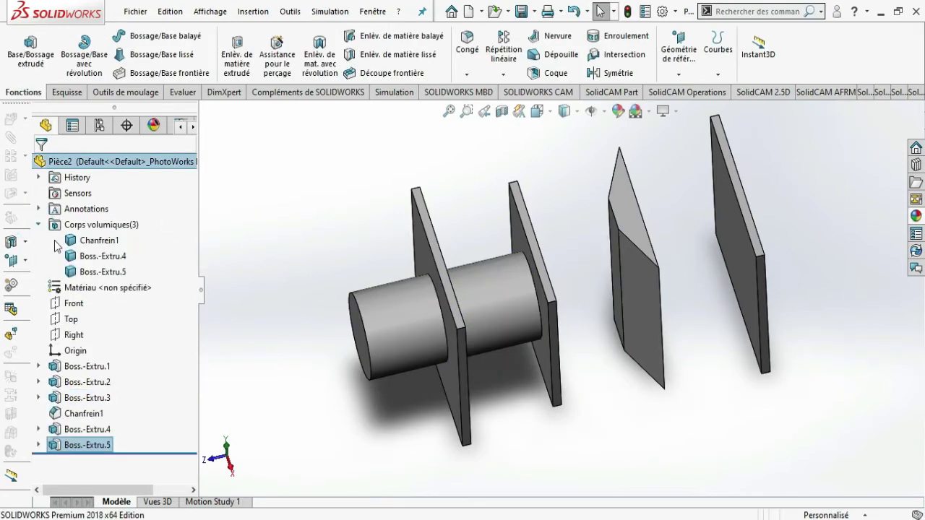
click(82, 276)
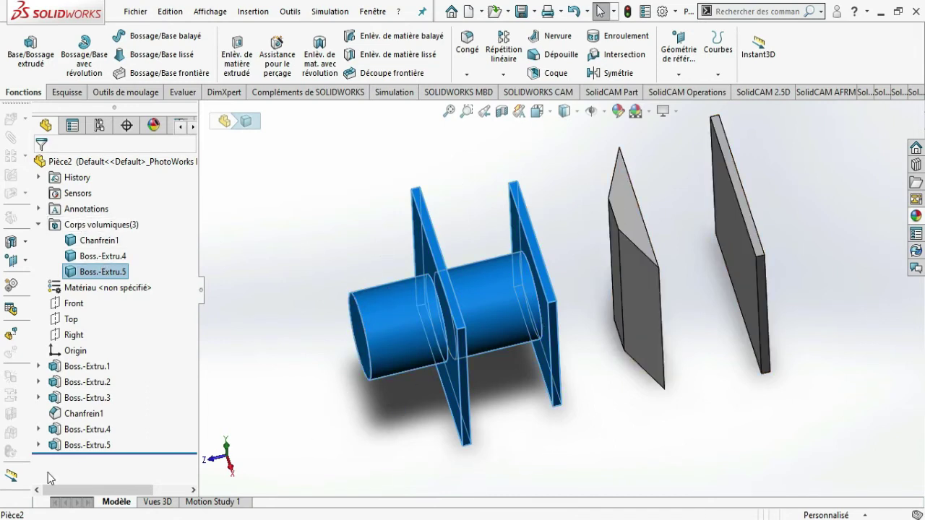
Reopen Boss.-Extru.5 and switch on its draft at 1.00deg
click(72, 446)
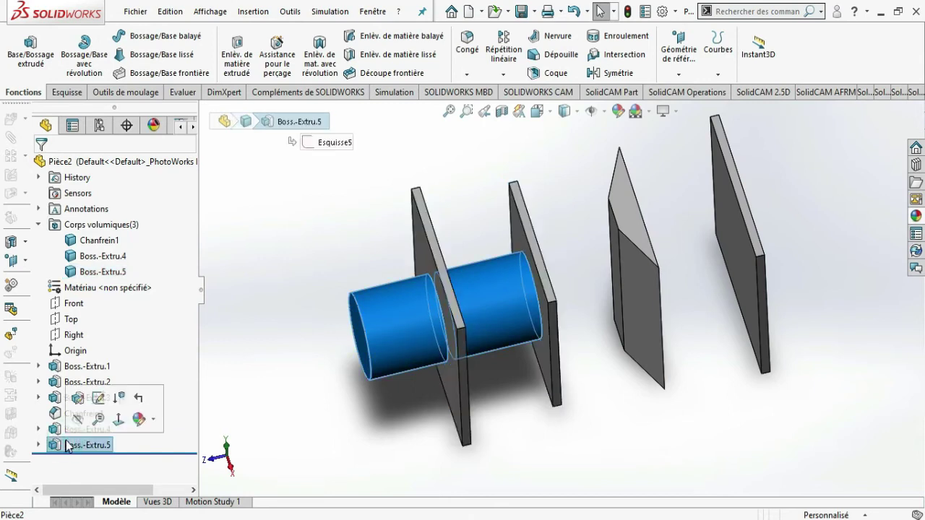
click(80, 399)
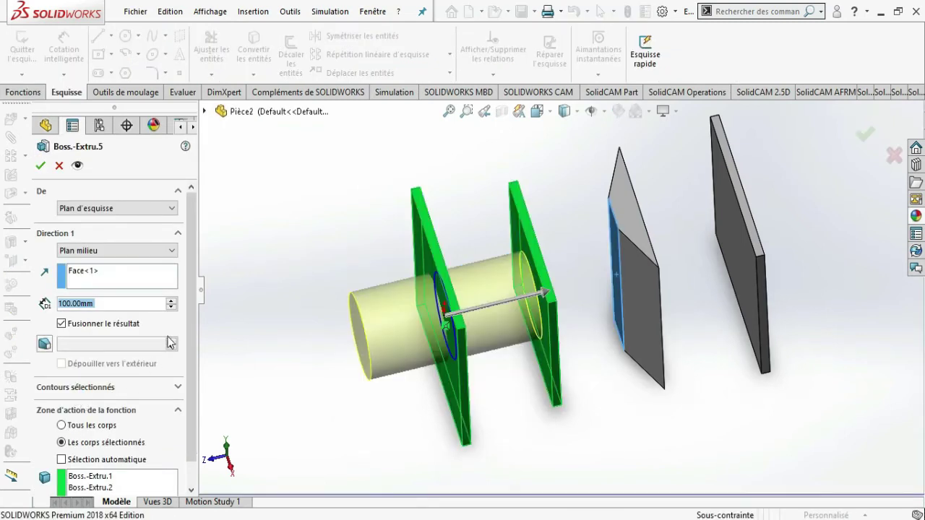
scroll(192, 321, down, 1)
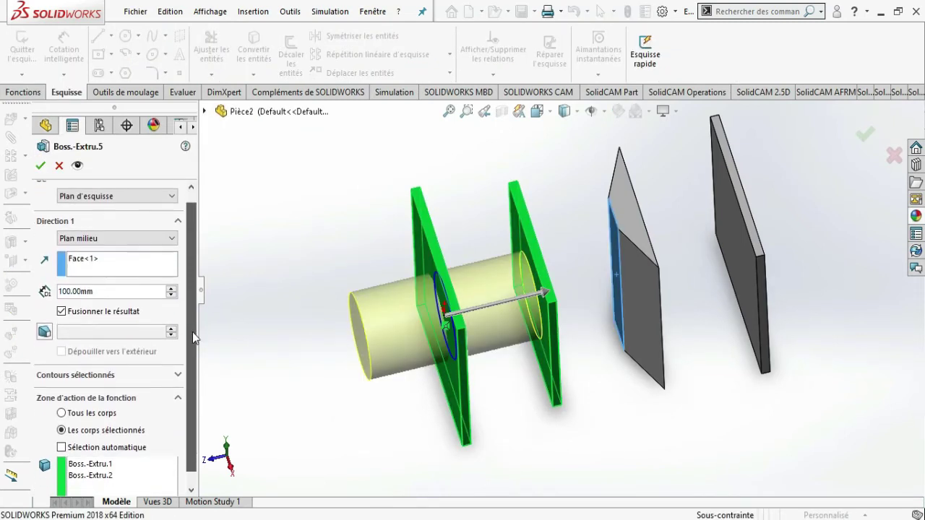
click(46, 331)
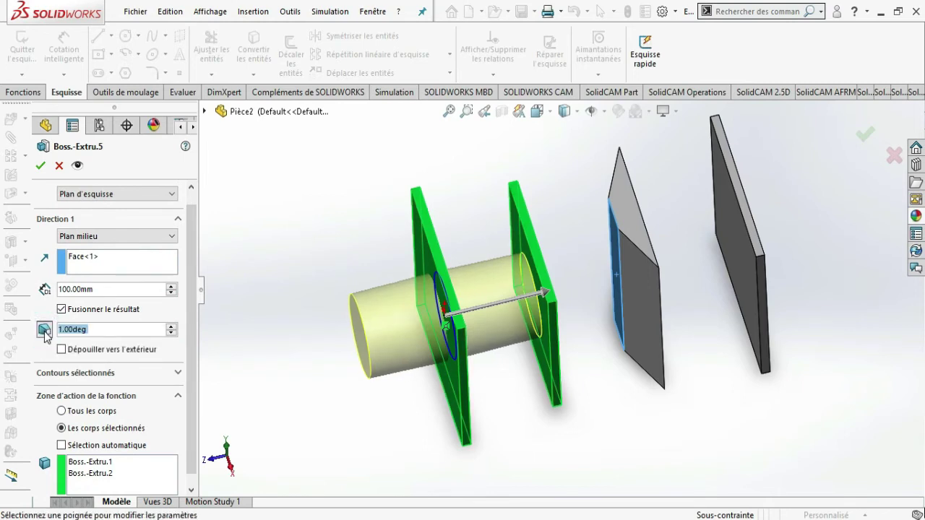
click(248, 403)
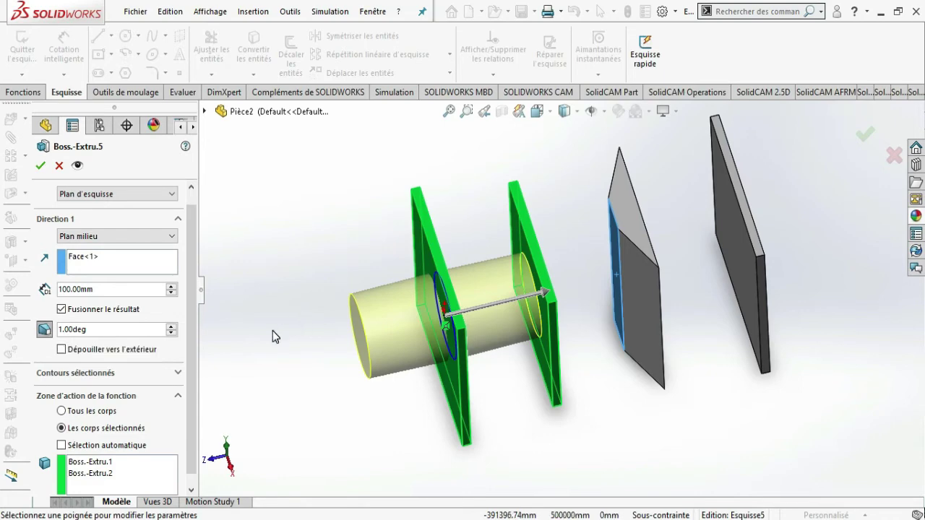
Set a 15° draft angle and change Direction 1 from Plan milieu to Borgne
middle_drag(281, 364, 289, 366)
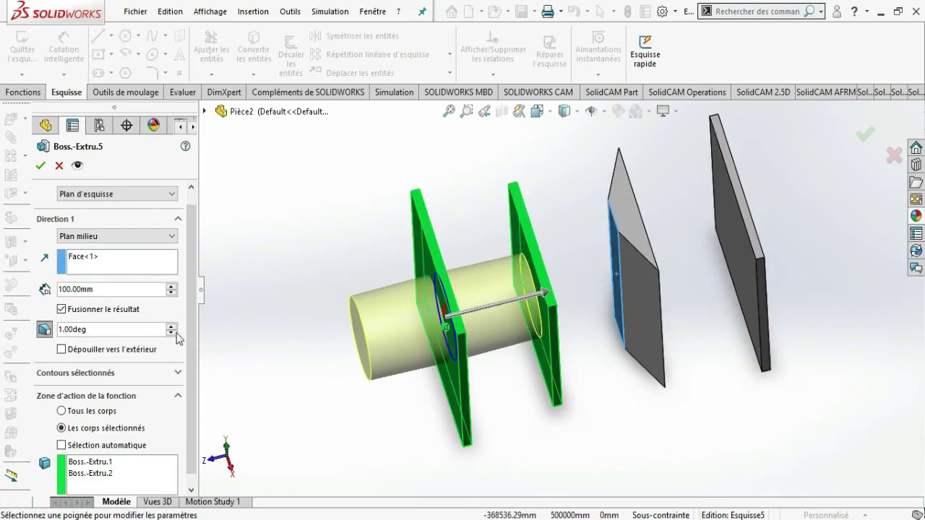
click(92, 329)
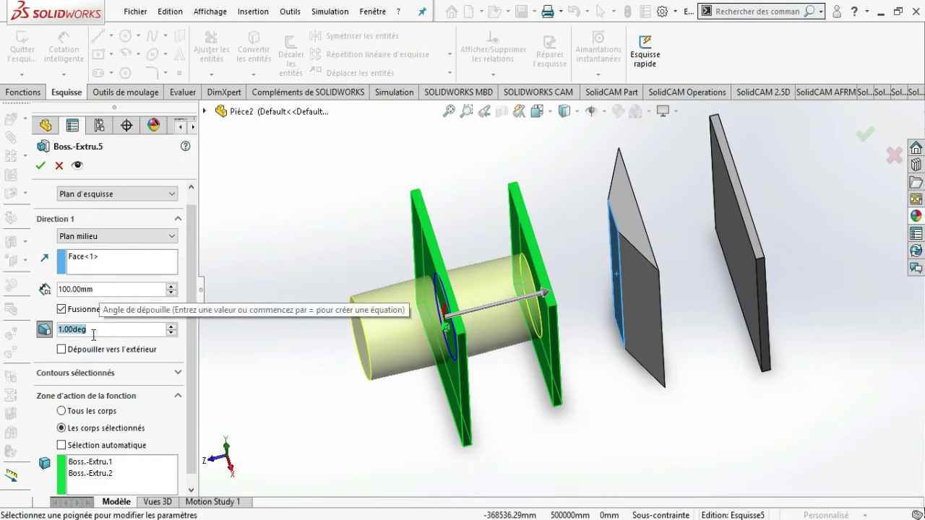
text(15)
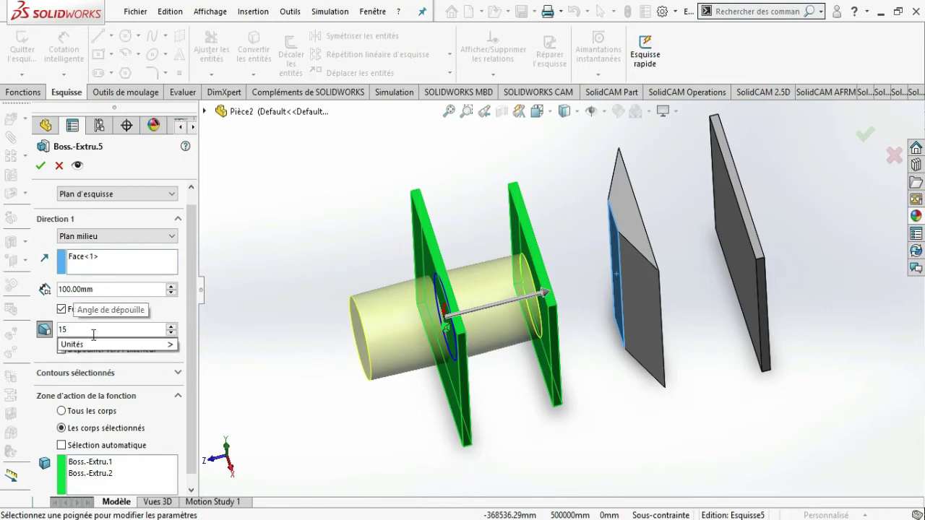
click(146, 375)
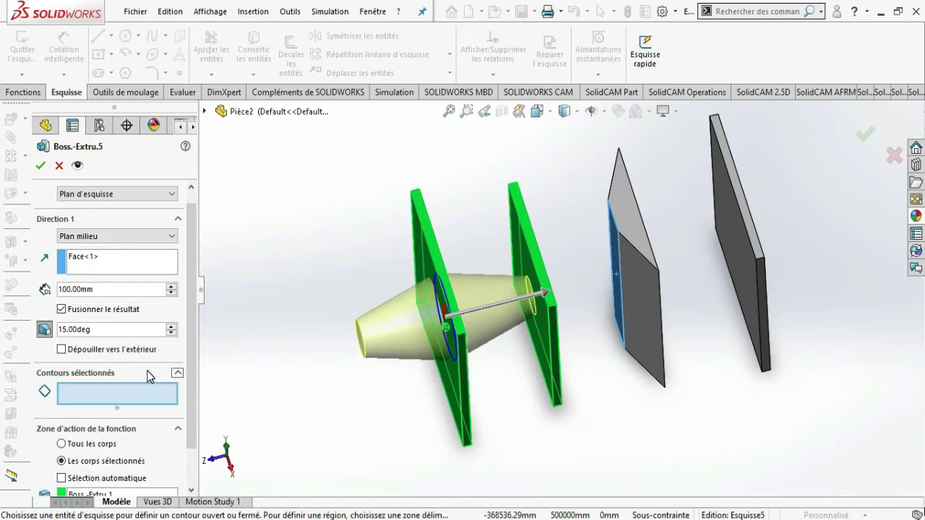
click(172, 237)
click(94, 246)
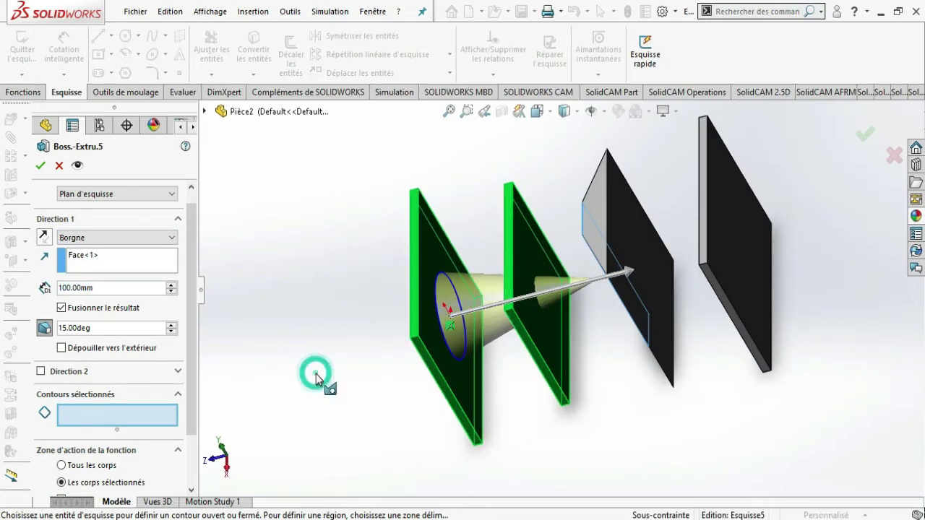
Change the shaft's draft angle to 5°
double_click(108, 328)
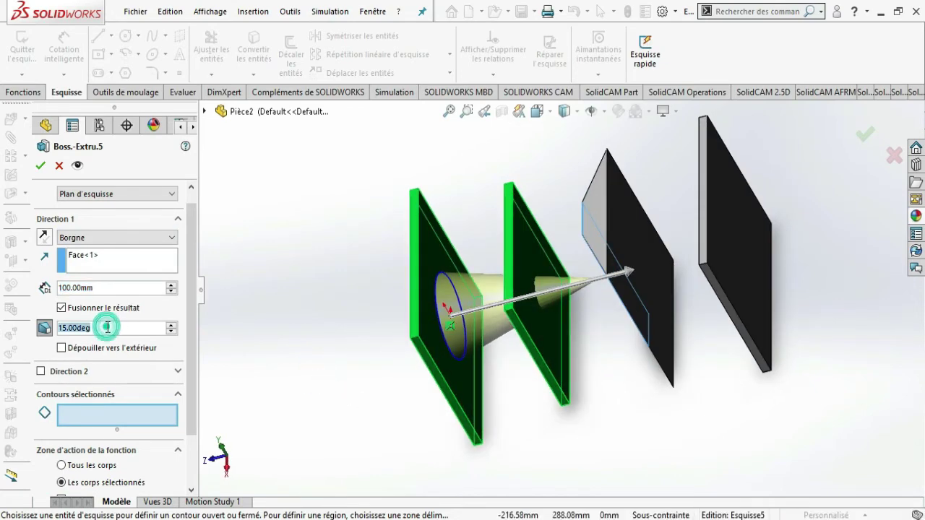
text(5)
key(Return)
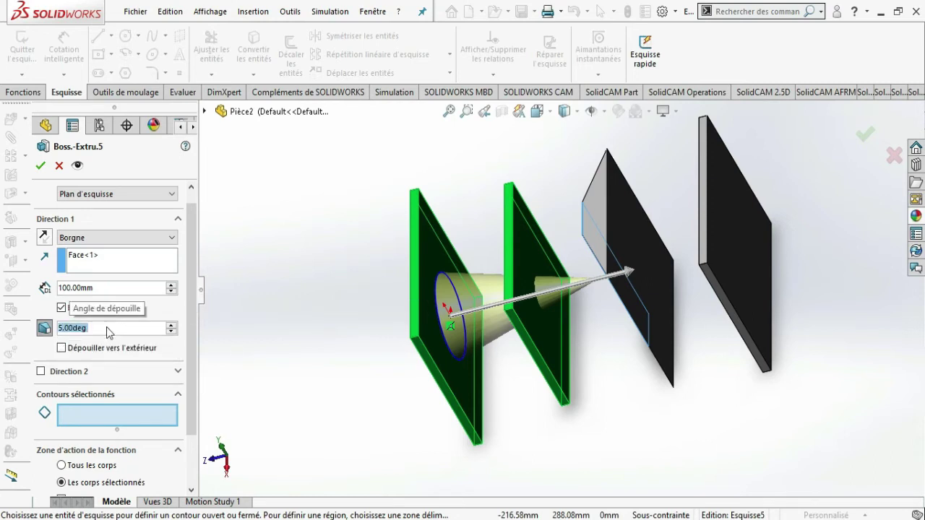
click(106, 326)
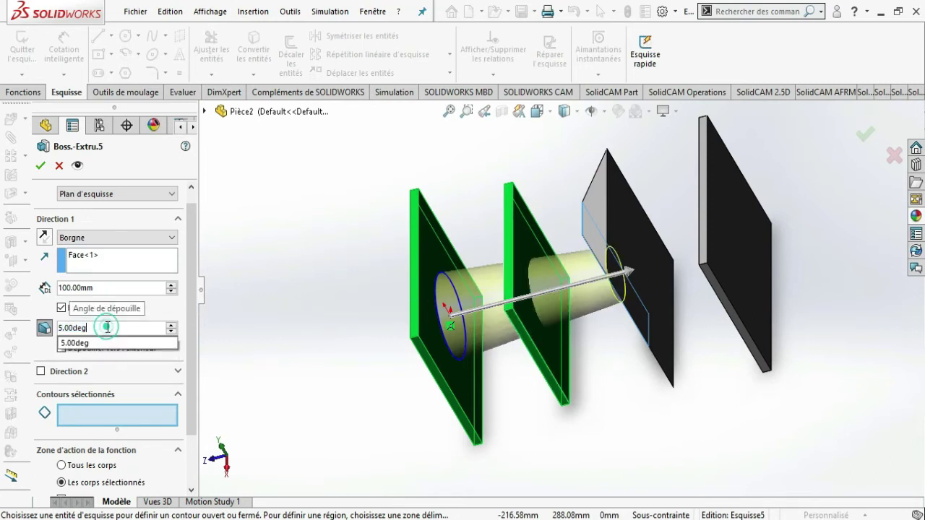
click(48, 328)
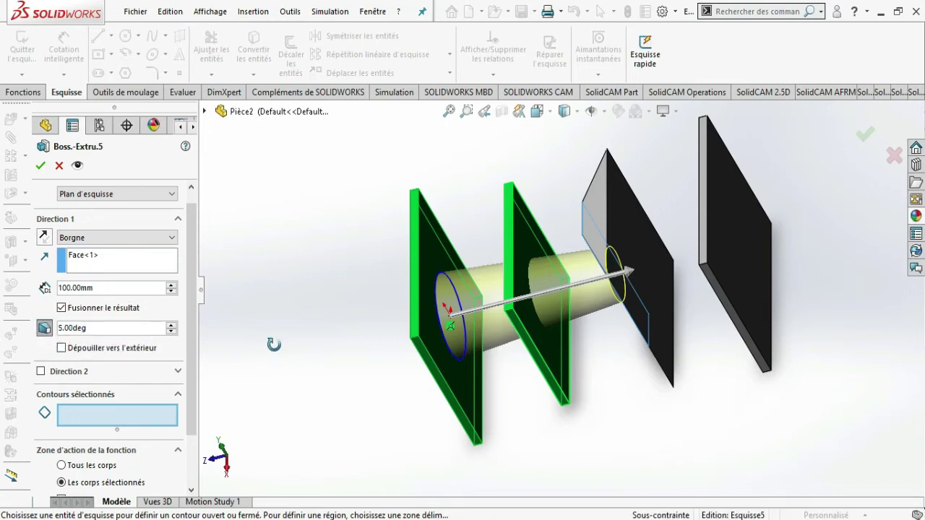
Toggle the 5° draft off and back on, orbiting to compare the shaft
middle_drag(274, 344, 286, 354)
click(48, 328)
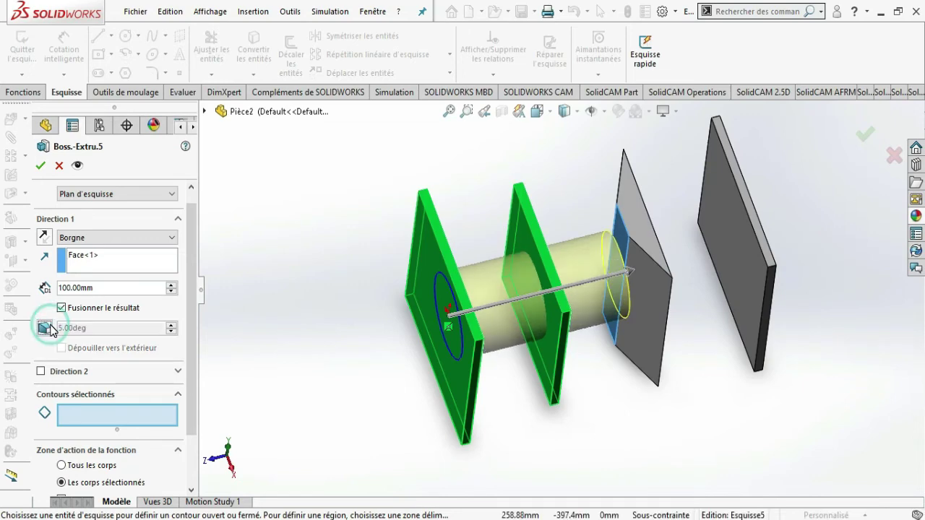
mouse_move(303, 373)
middle_down()
mouse_move(490, 373)
mouse_move(512, 421)
middle_up()
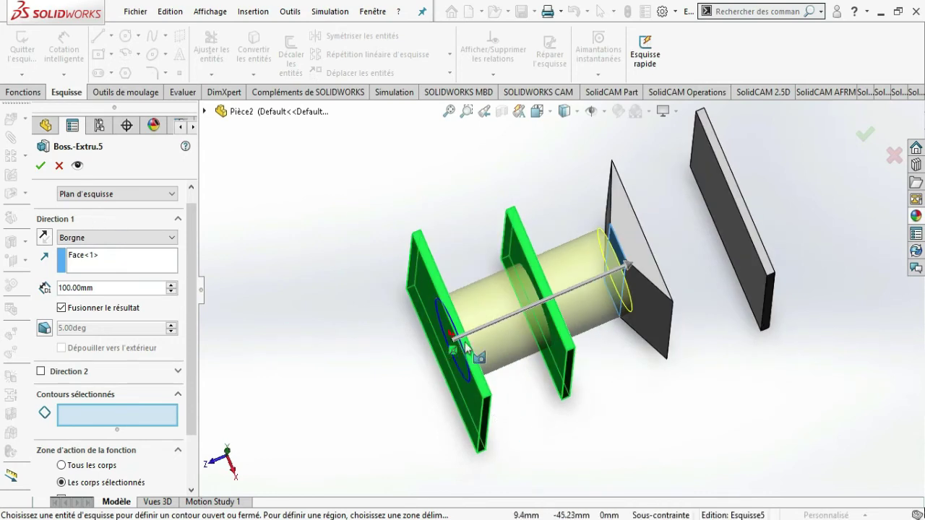
middle_drag(632, 376, 644, 377)
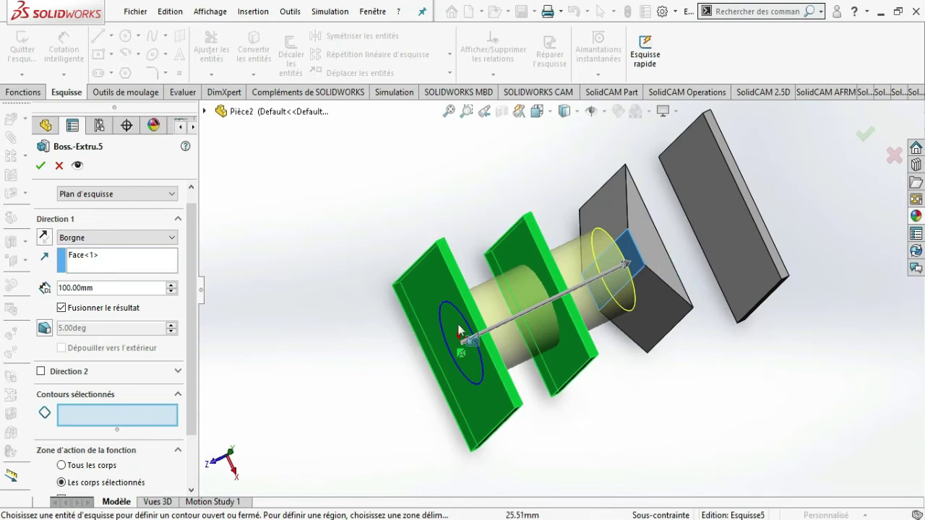
mouse_move(671, 397)
middle_down()
mouse_move(674, 383)
mouse_move(681, 393)
middle_up()
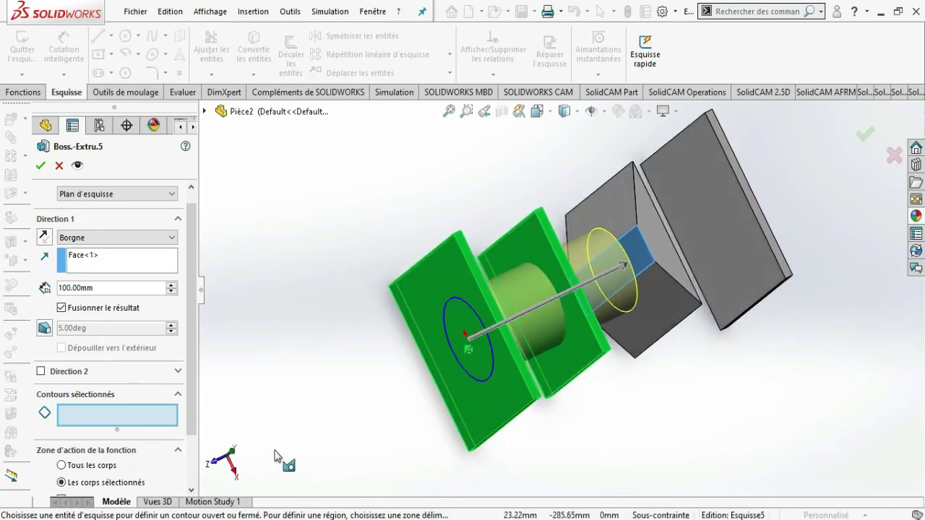
click(43, 329)
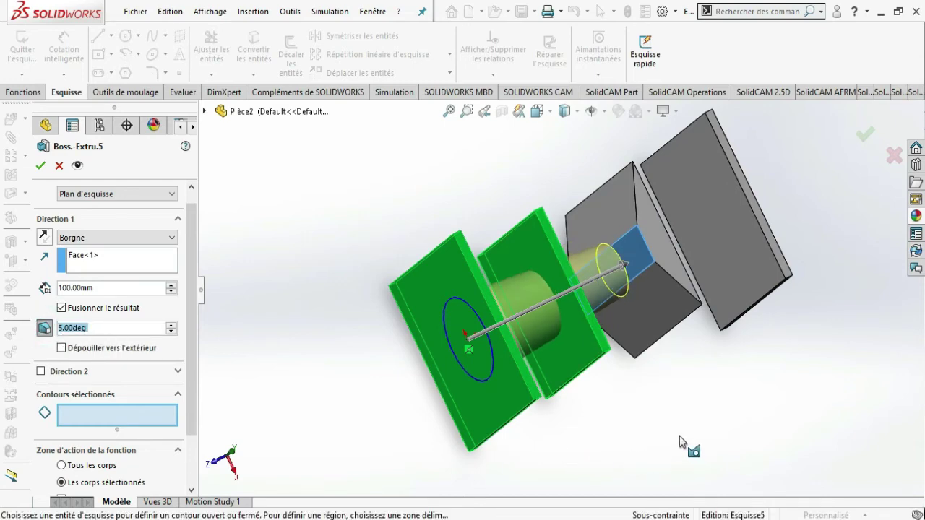
mouse_move(688, 443)
middle_down()
mouse_move(680, 362)
mouse_move(654, 332)
middle_up()
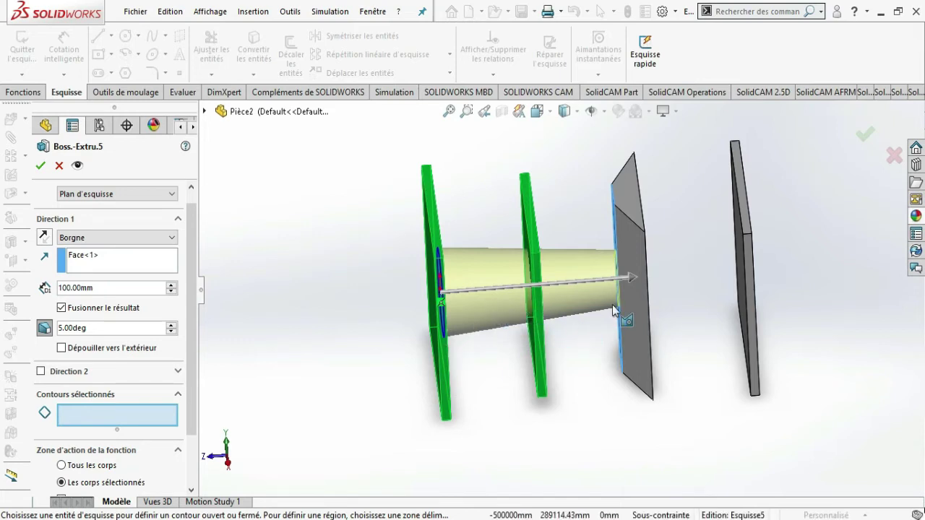
click(91, 329)
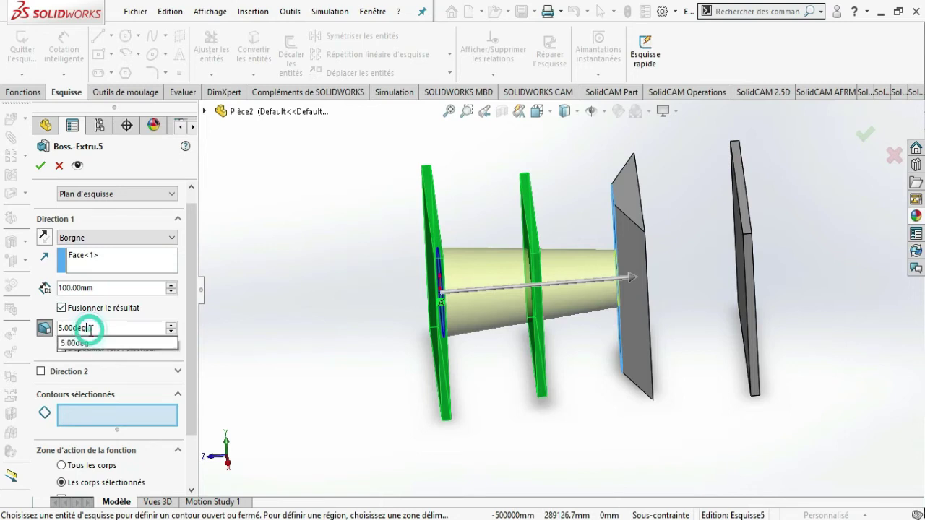
double_click(90, 329)
text(10)
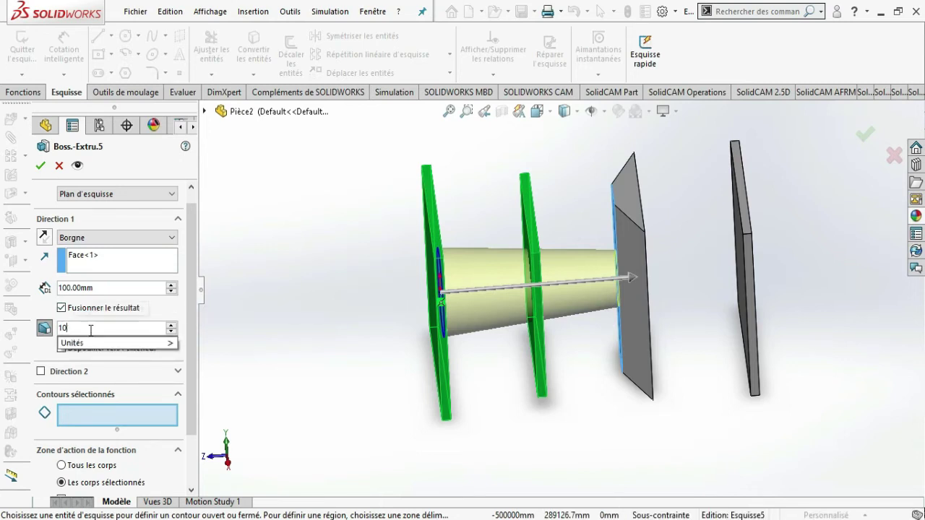
key(Return)
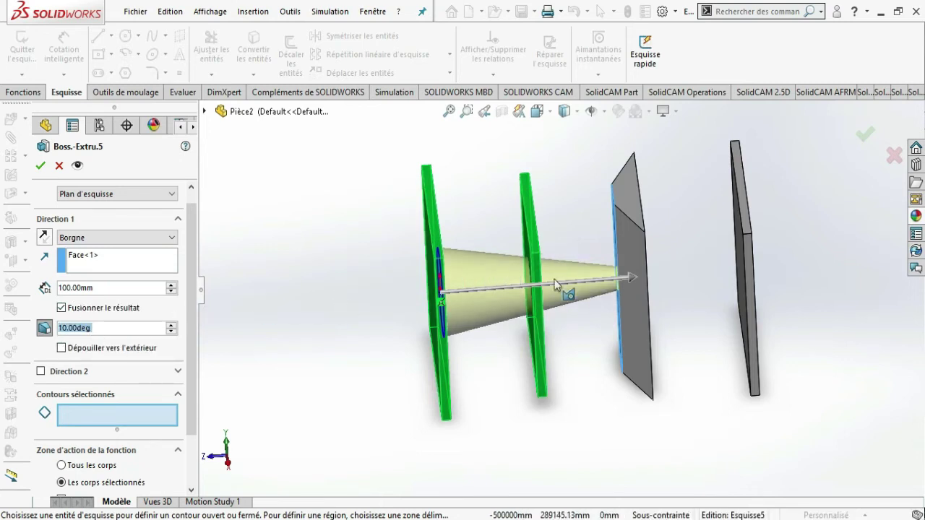
click(101, 330)
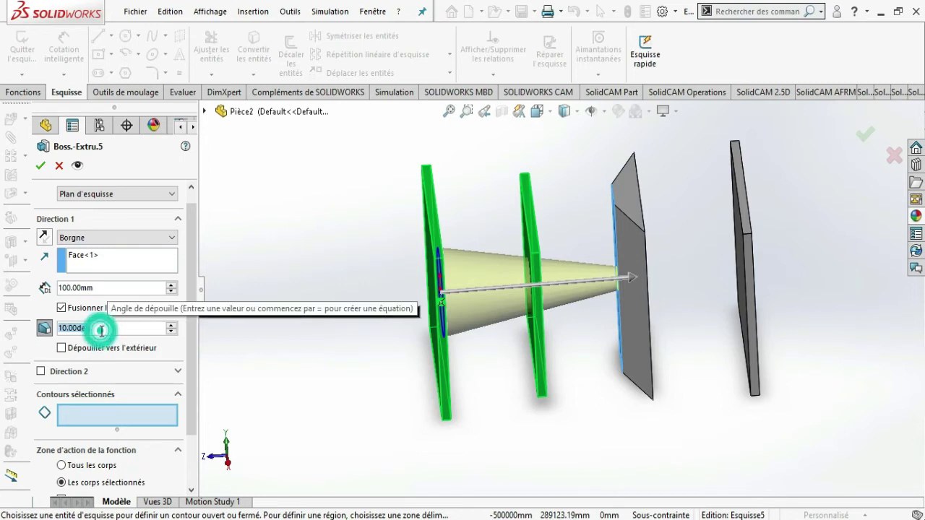
text(15)
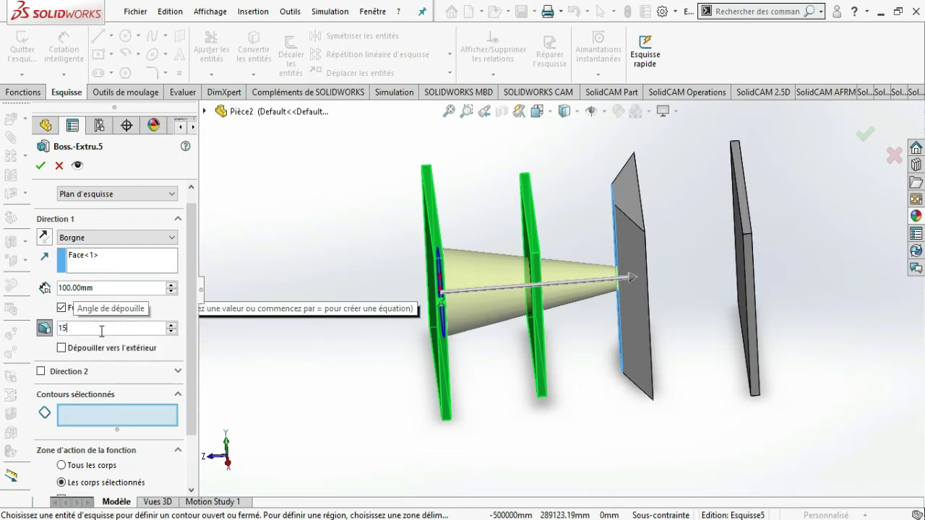
key(Return)
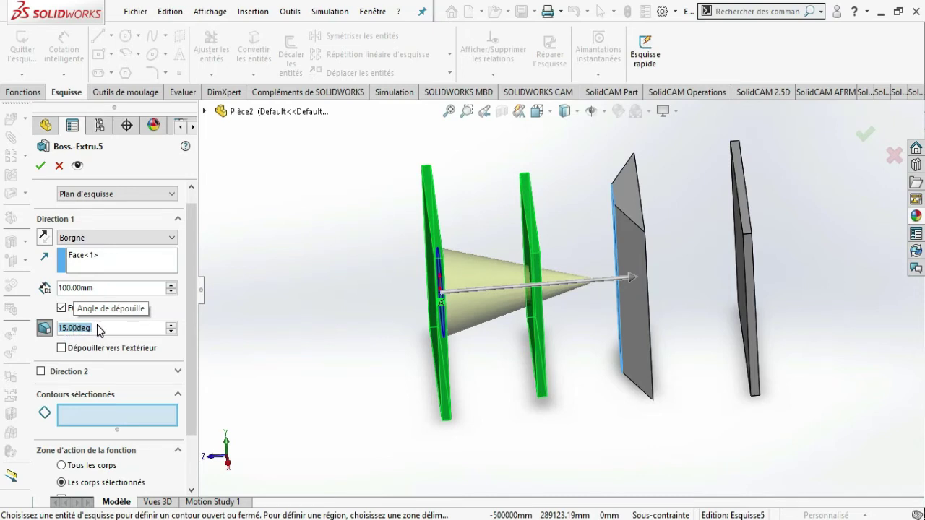
click(101, 330)
text(0)
key(Return)
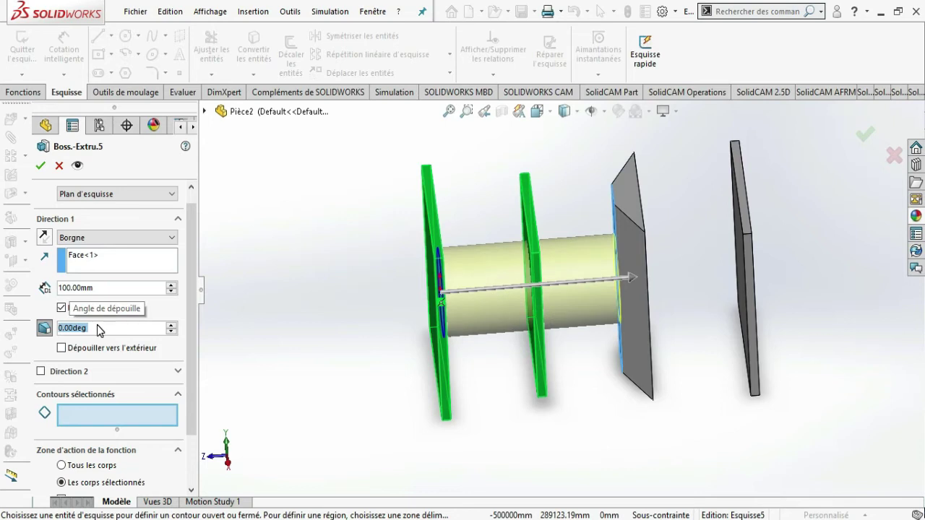
text(1)
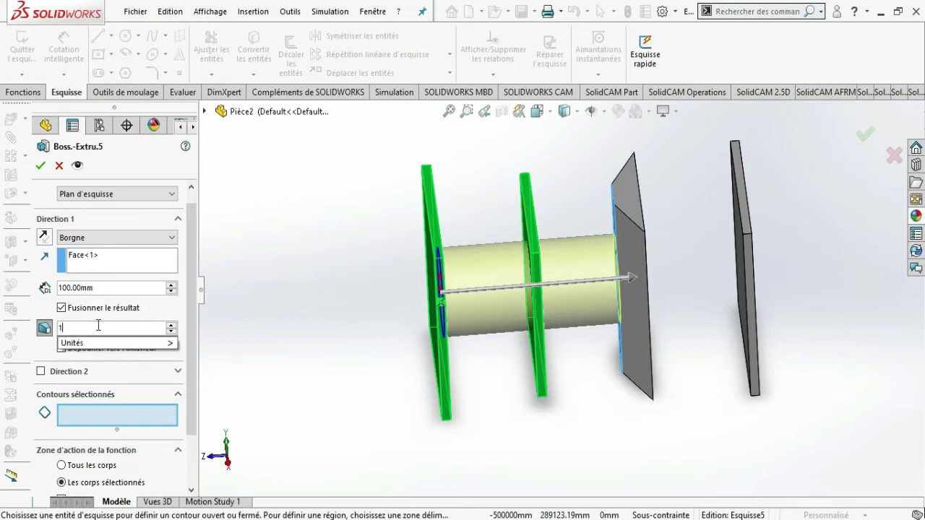
text(0)
key(Return)
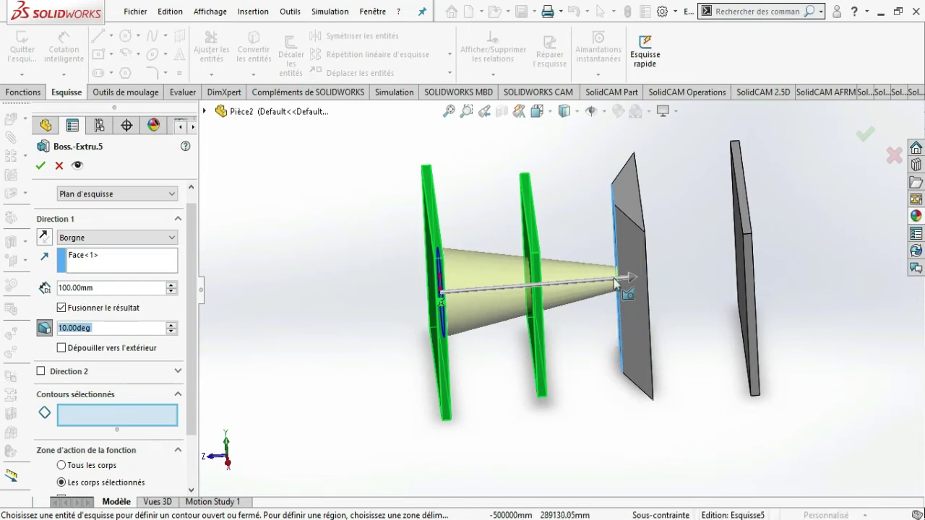
Check Dépouiller vers l'extérieur and try a 0° draft angle
click(63, 350)
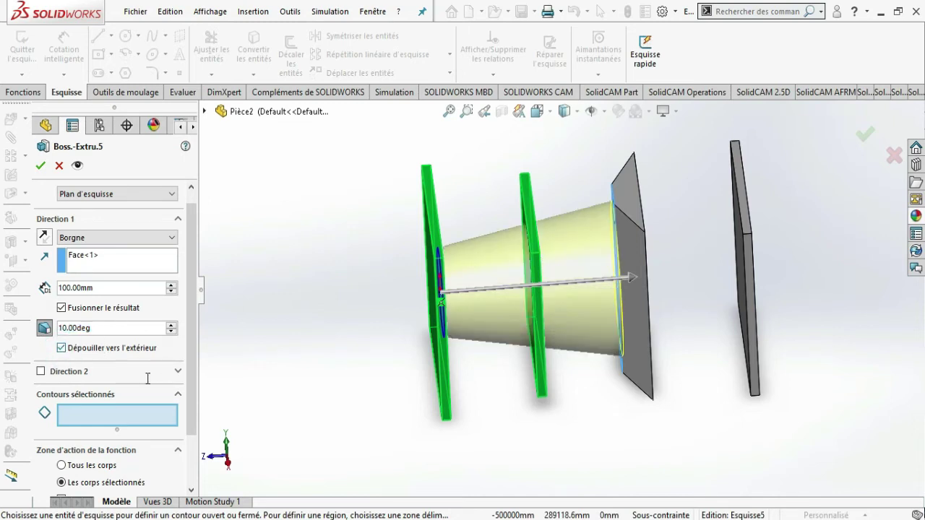
click(100, 329)
click(100, 330)
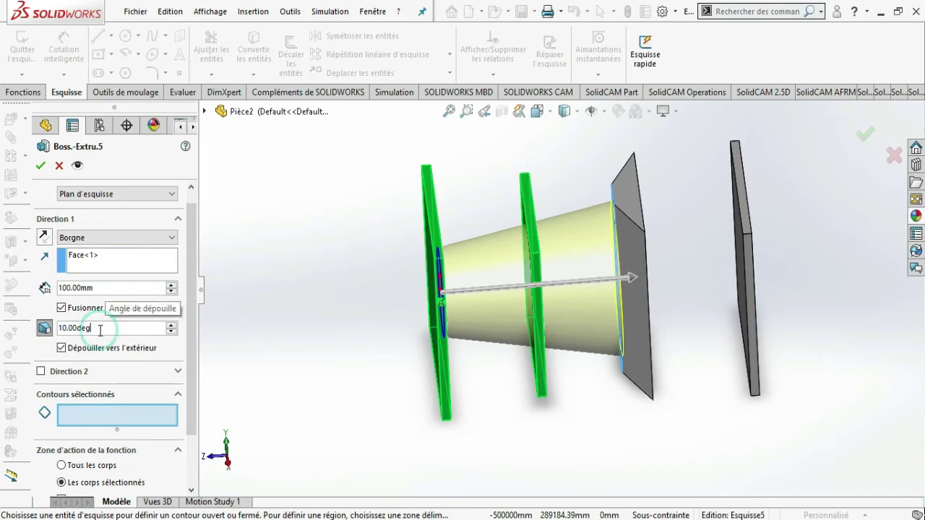
double_click(105, 328)
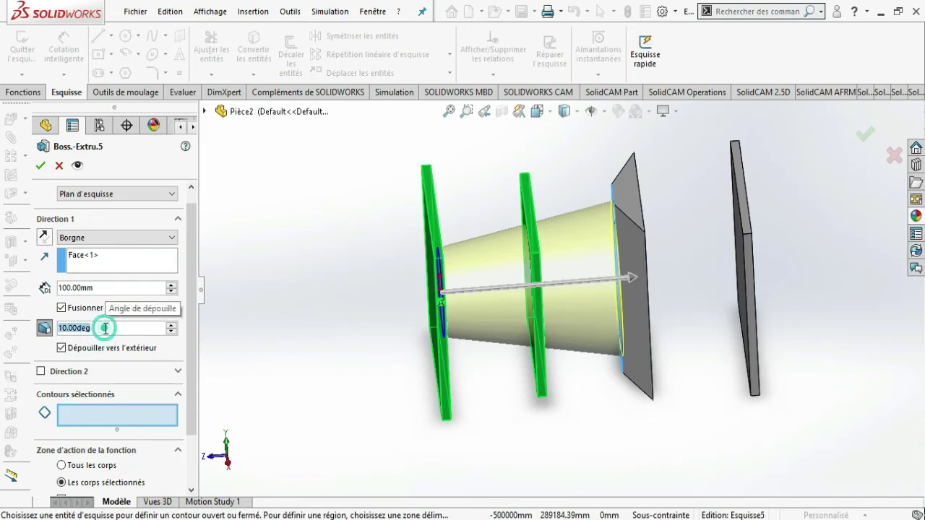
text(0)
key(Return)
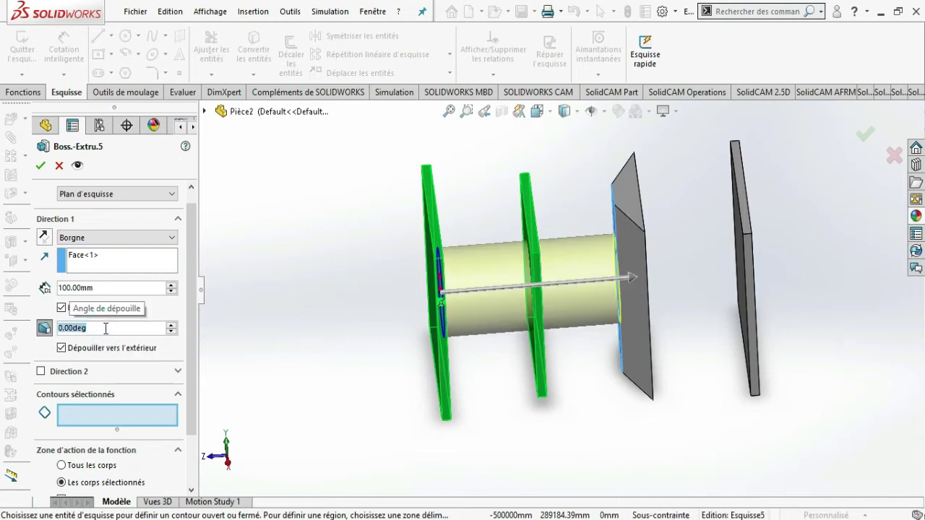
Try a 5° draft, then restore 10° and orbit to an oblique view
text(5)
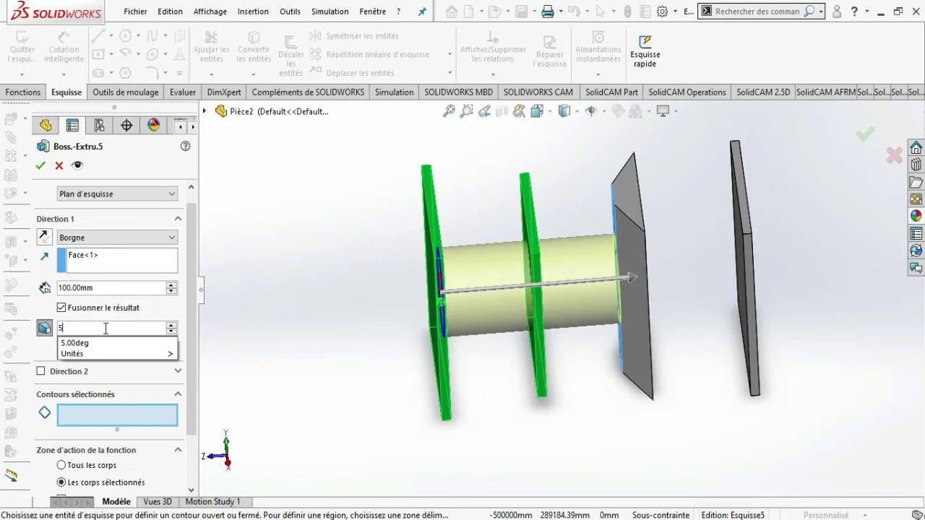
key(Return)
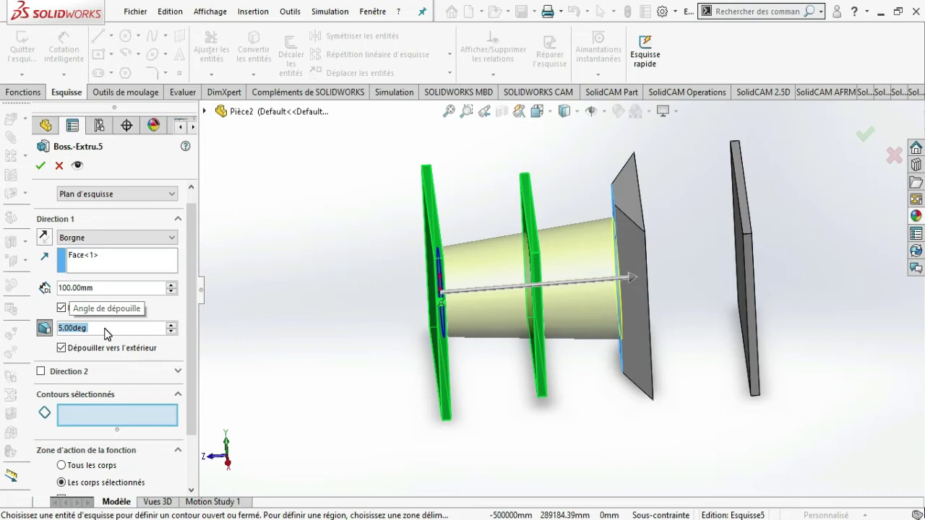
text(10)
key(Return)
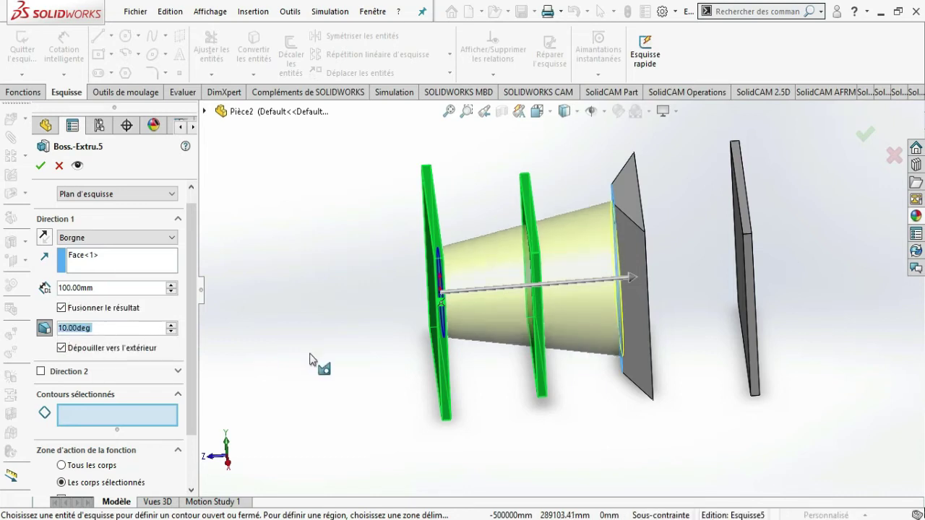
mouse_move(364, 355)
middle_down()
mouse_move(324, 386)
mouse_move(303, 371)
mouse_move(355, 385)
mouse_move(314, 336)
mouse_move(325, 362)
middle_up()
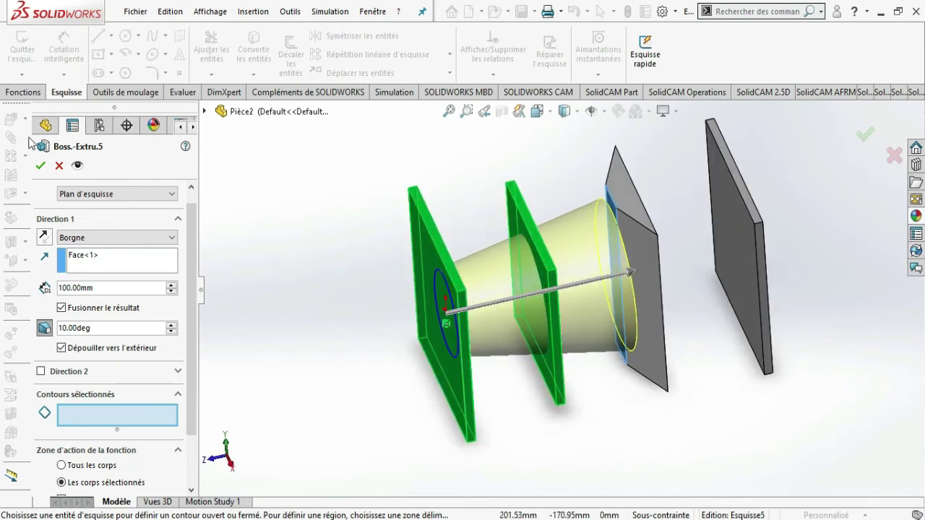
Build Boss.-Extru.5 with its 10° outward draft, orbit to inspect it, and select the feature
click(42, 166)
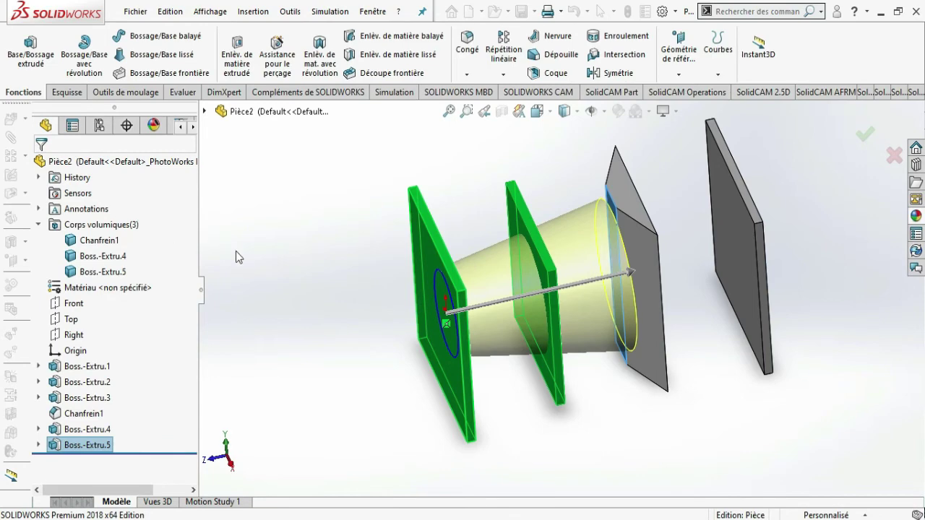
mouse_move(269, 372)
middle_down()
mouse_move(250, 376)
mouse_move(314, 388)
mouse_move(275, 378)
mouse_move(274, 355)
mouse_move(301, 386)
mouse_move(303, 417)
mouse_move(285, 430)
middle_up()
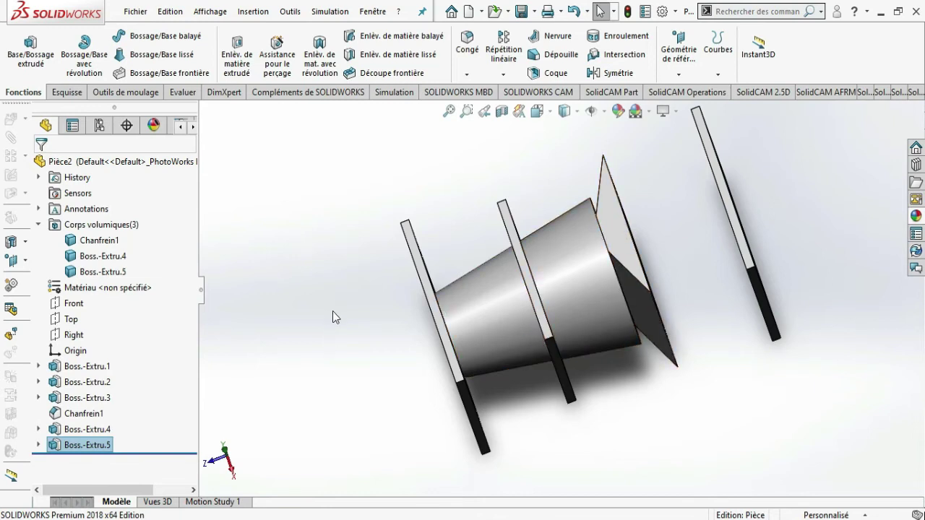
middle_drag(354, 343, 359, 316)
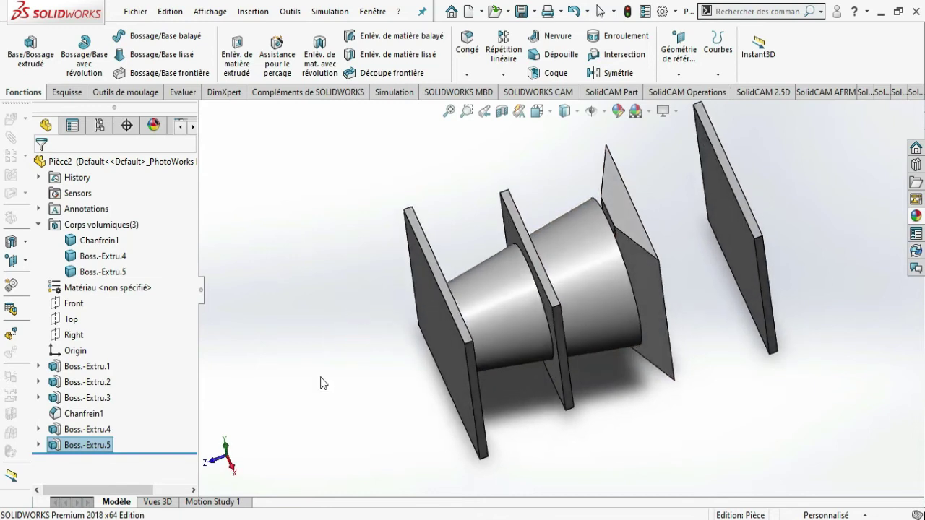
click(56, 446)
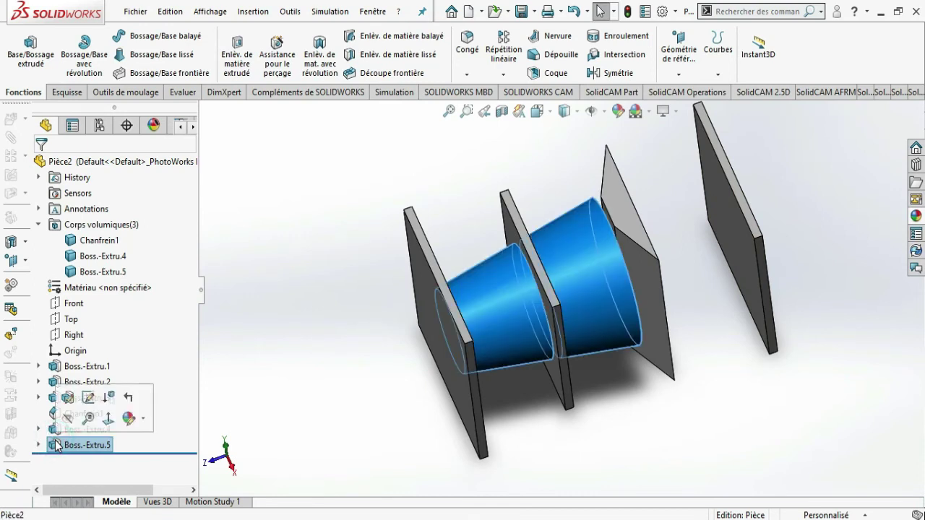
Edit Boss.-Extru.5 and turn off its Direction 1 draft, leaving a straight 100 mm cylinder
click(69, 398)
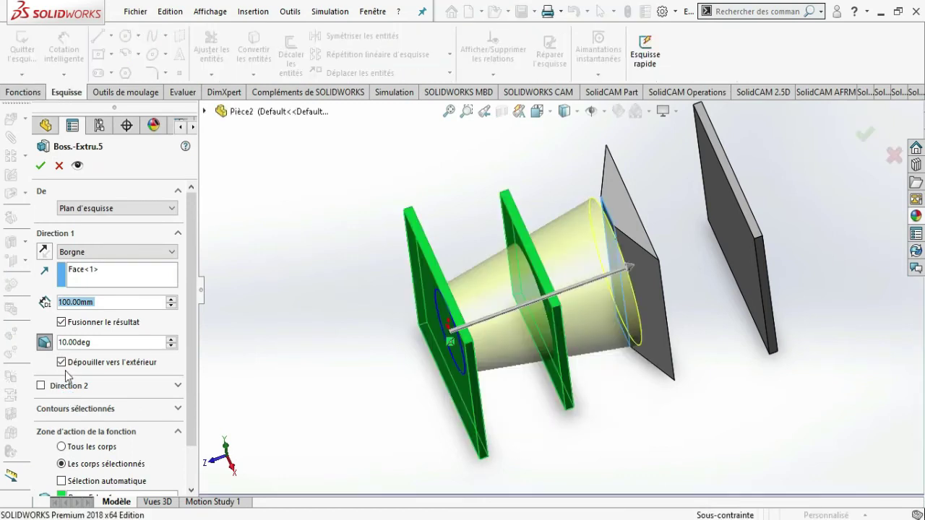
click(51, 346)
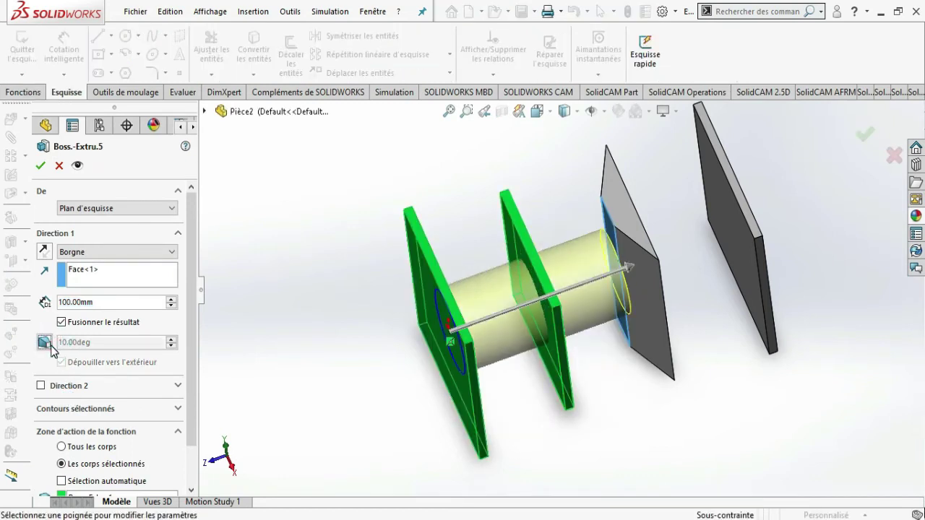
middle_drag(260, 409, 253, 373)
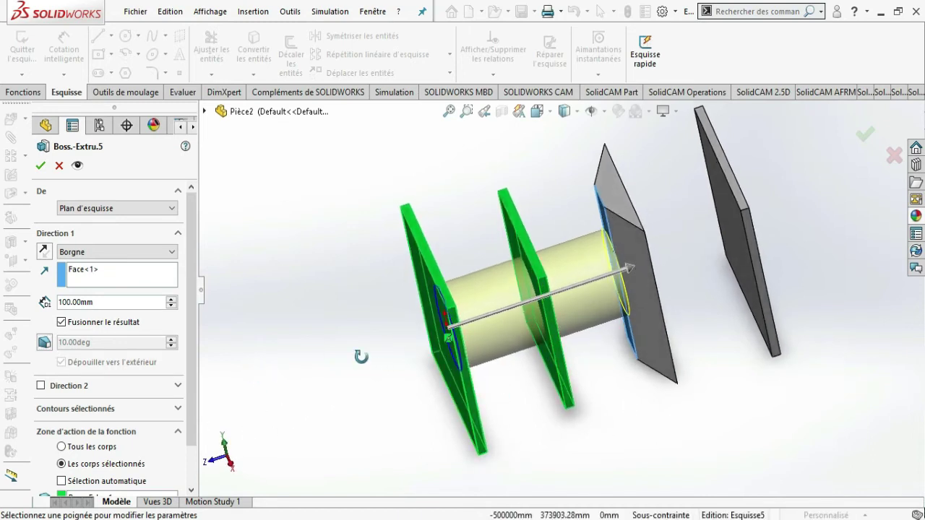
middle_drag(362, 354, 316, 369)
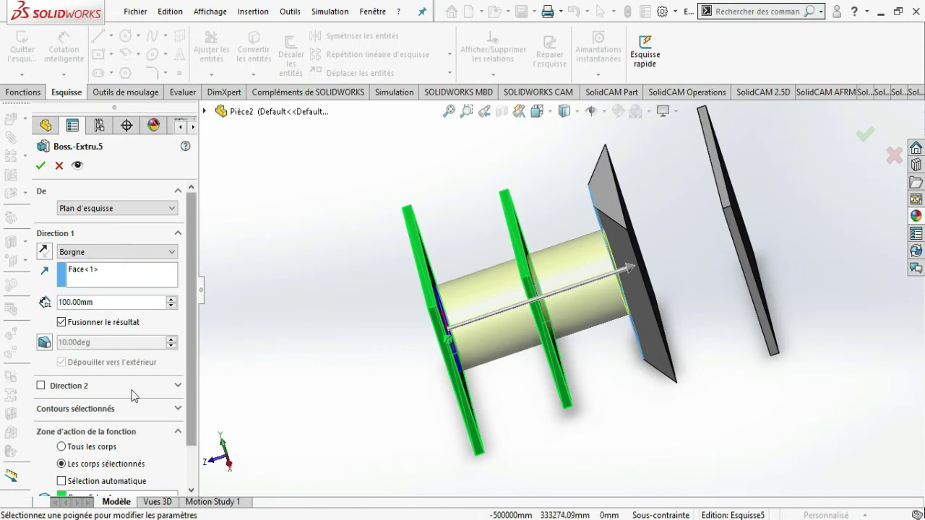
Enable Direction 2 as Borgne with a 60 mm depth behind the first plate
click(40, 387)
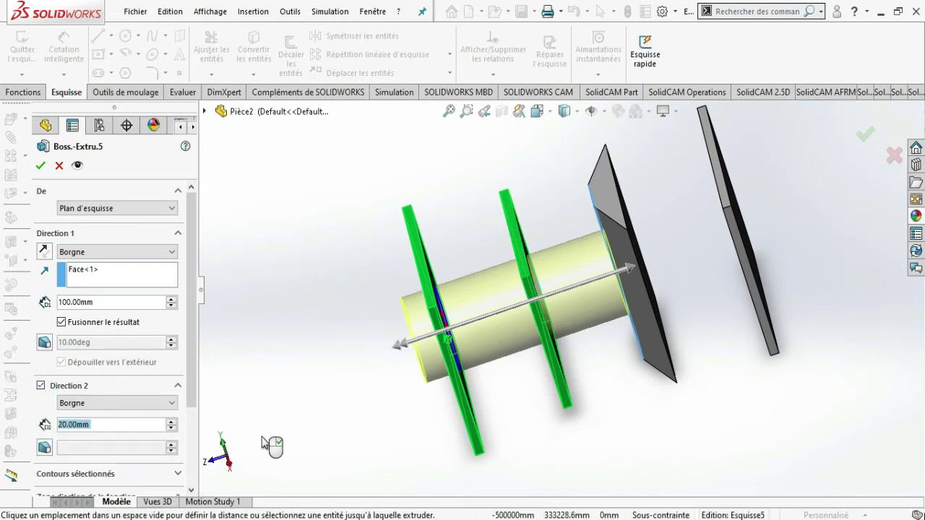
scroll(195, 390, down, 2)
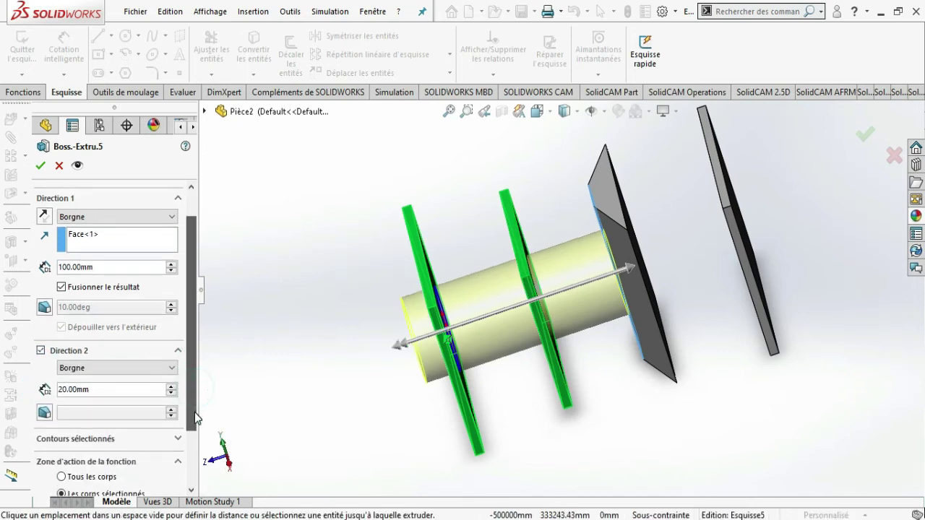
click(41, 351)
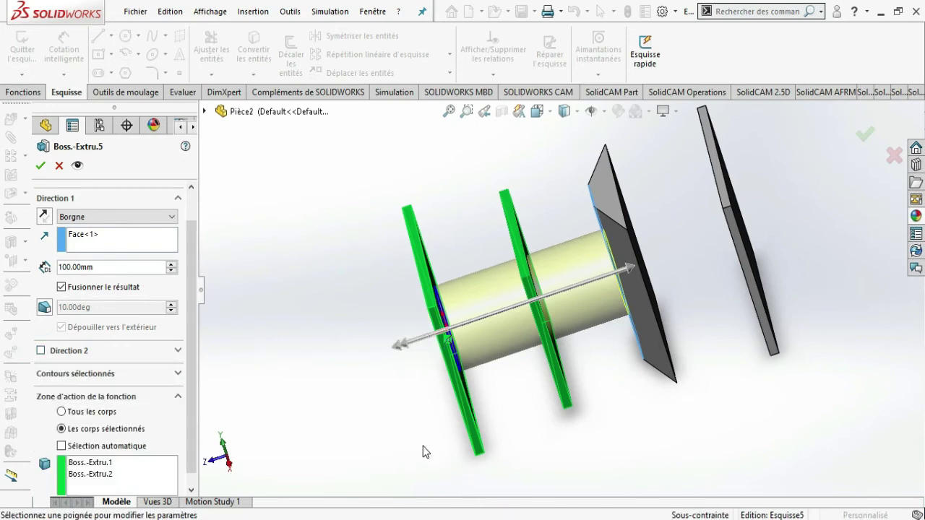
middle_drag(423, 446, 488, 373)
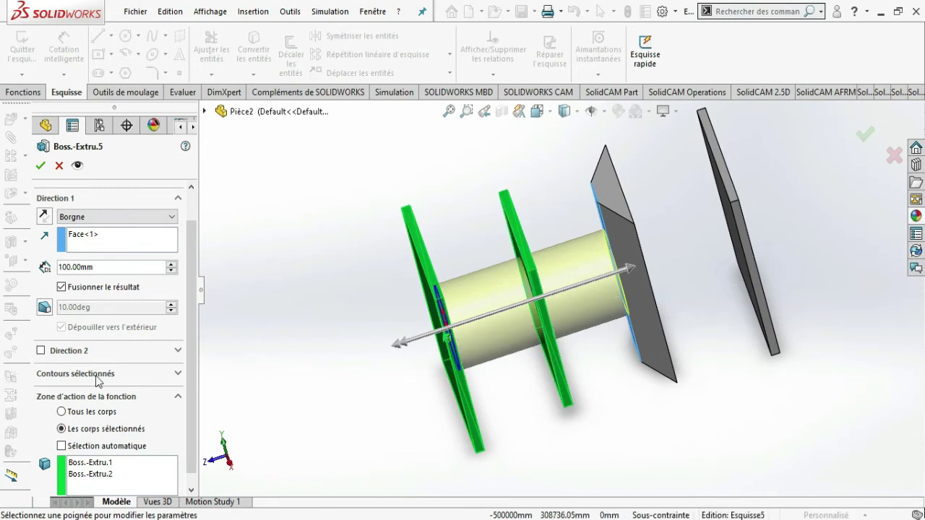
click(40, 351)
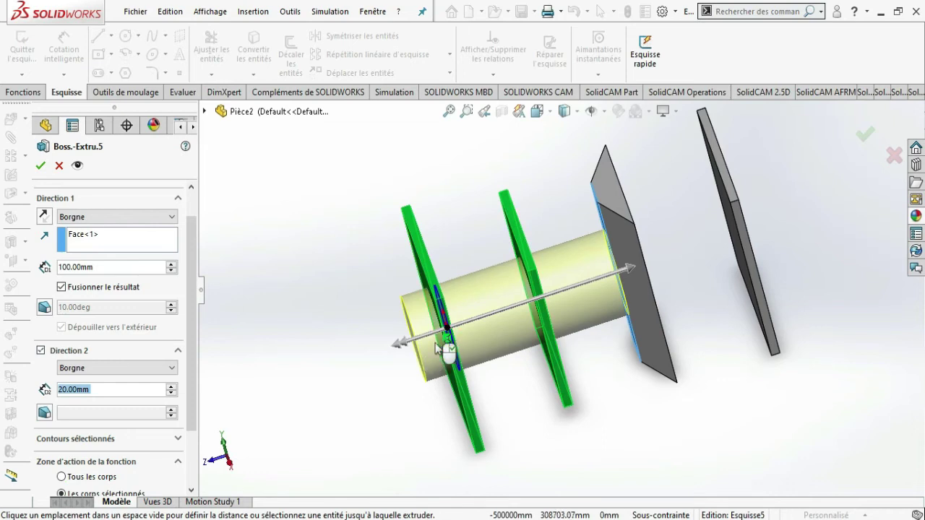
double_click(115, 390)
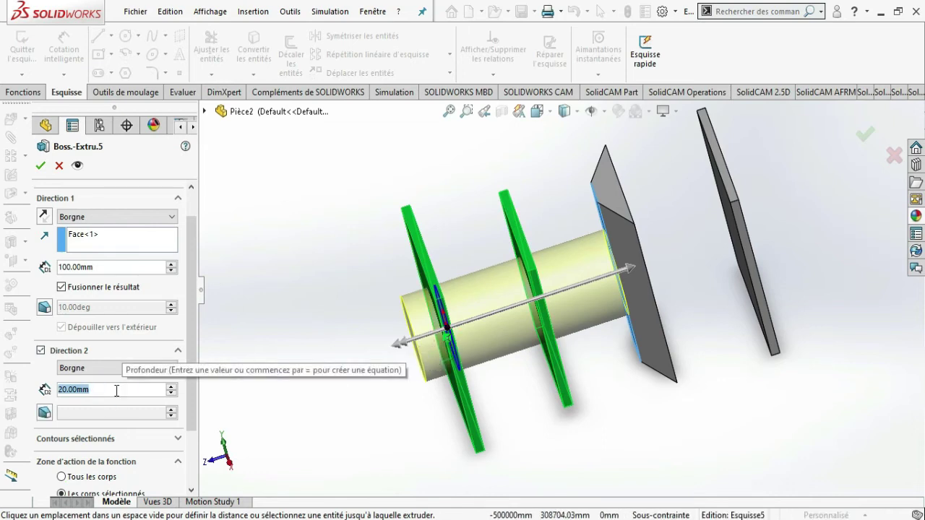
text(6)
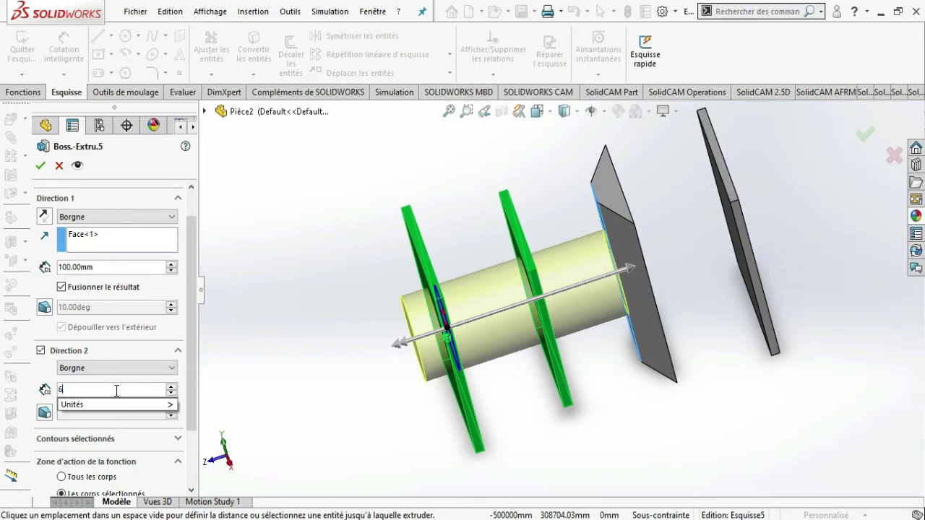
text(0)
key(Return)
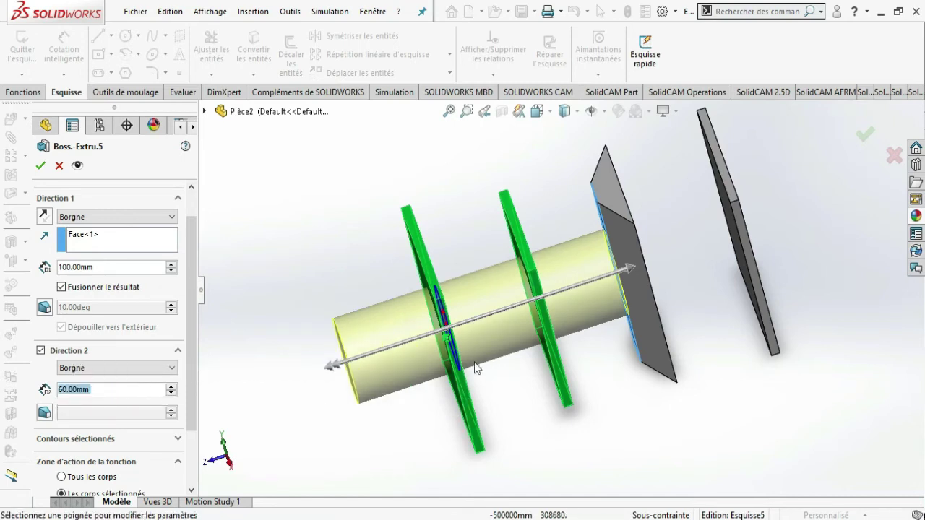
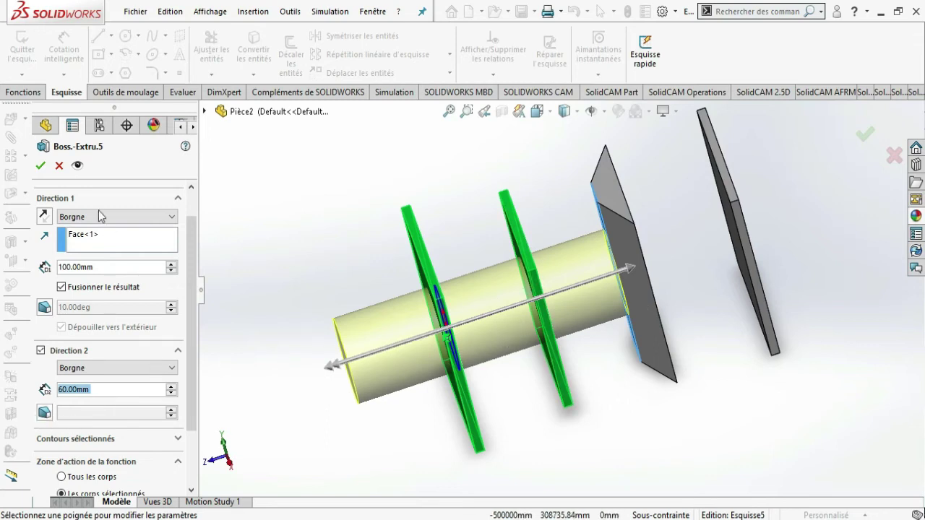
Try a 25° draft on Direction 2 and a 10° draft on Direction 1, then remove both
click(45, 413)
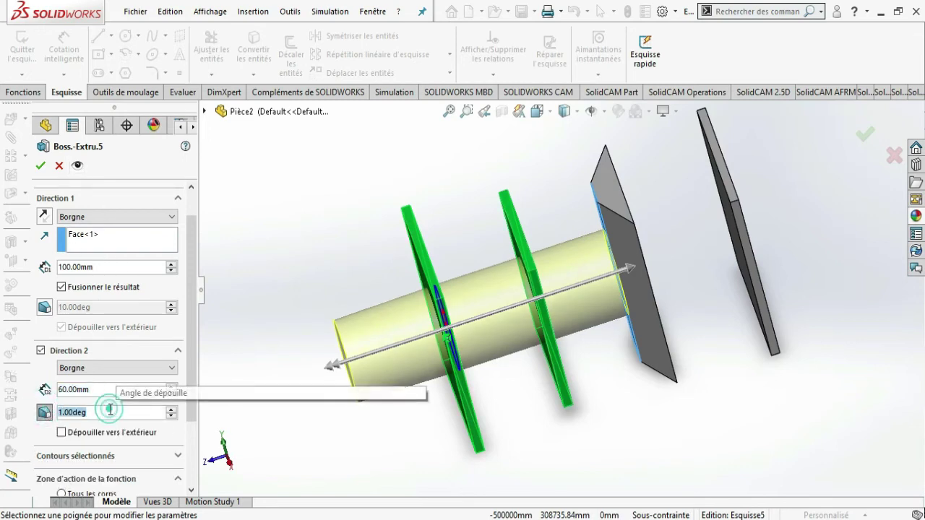
text(25)
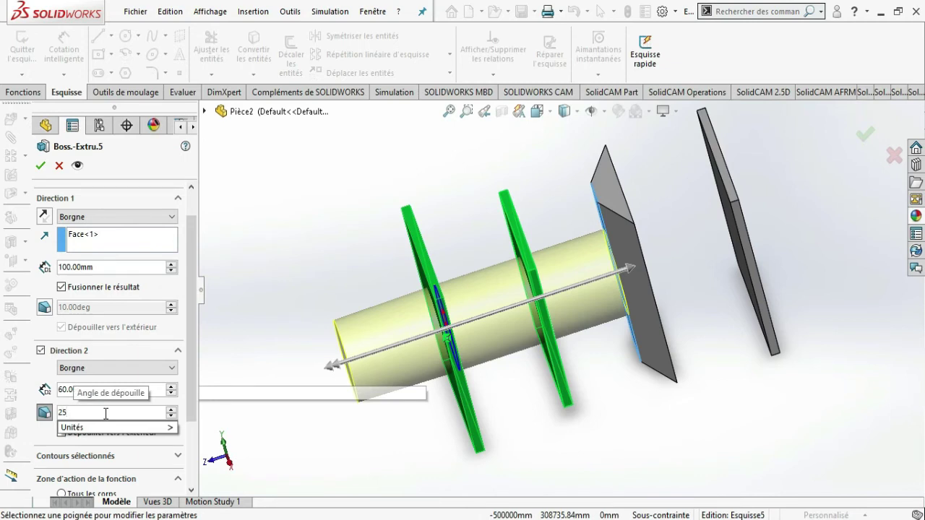
key(Return)
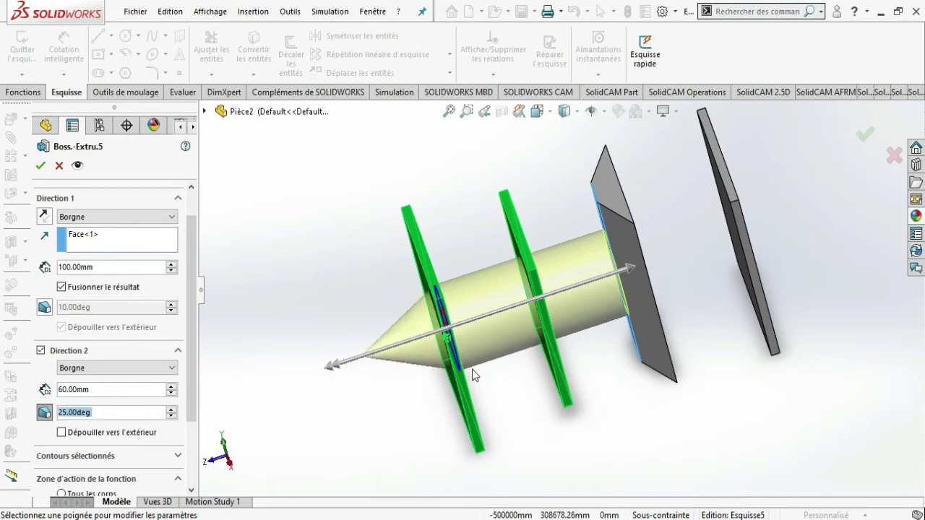
click(84, 307)
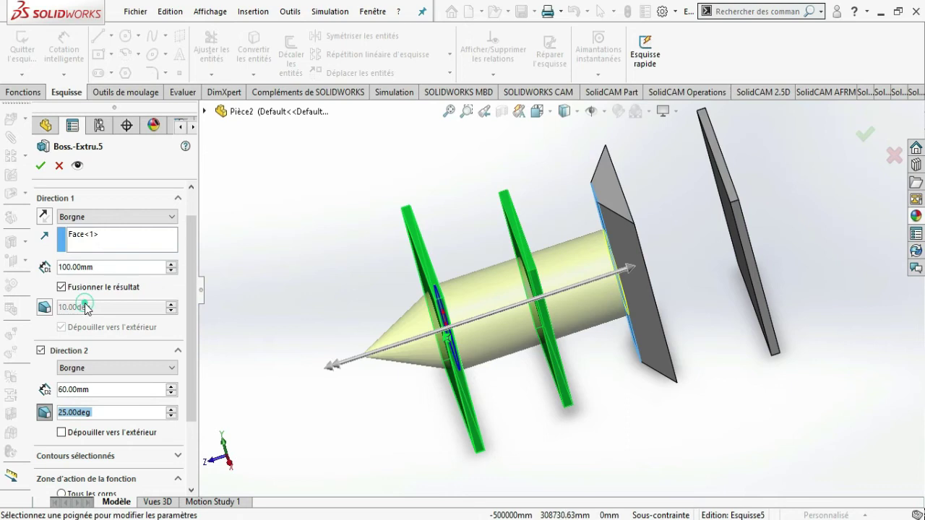
click(45, 308)
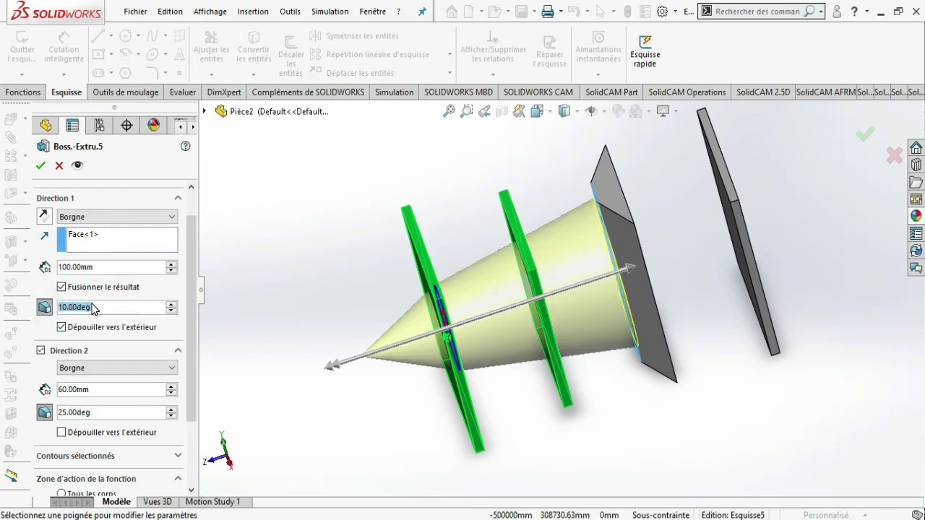
click(62, 329)
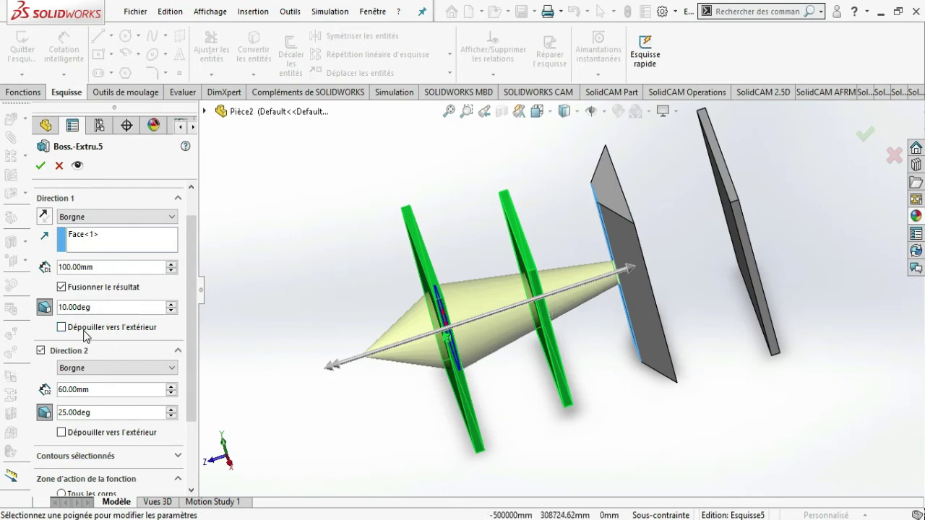
click(62, 328)
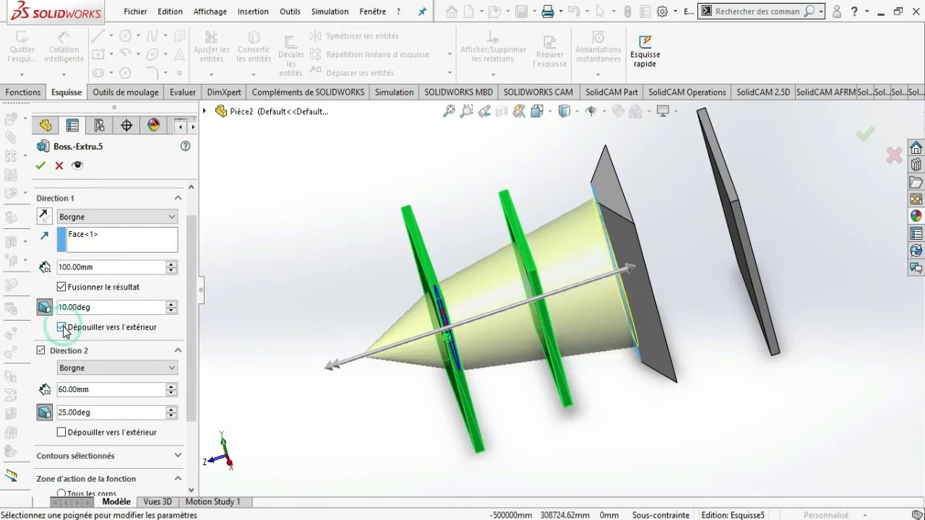
click(62, 433)
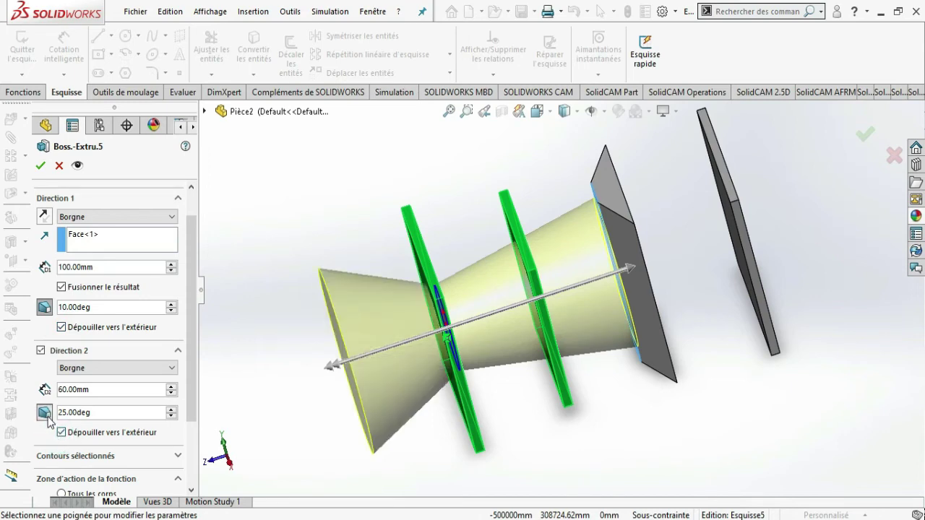
click(45, 412)
click(44, 307)
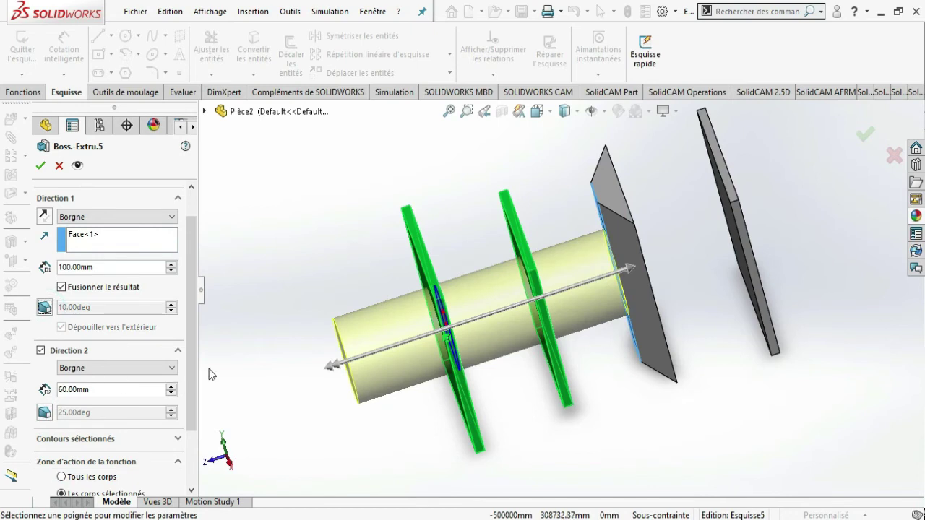
Accept Boss-Extrude5 as a one-direction 100 mm cylinder after reviewing Selected Contours
drag(194, 374, 204, 426)
click(174, 381)
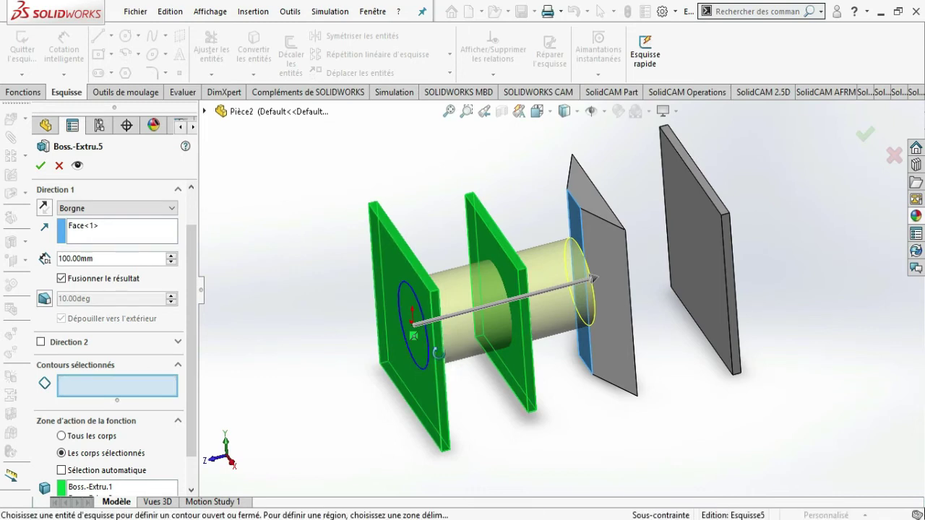
middle_drag(448, 366, 430, 372)
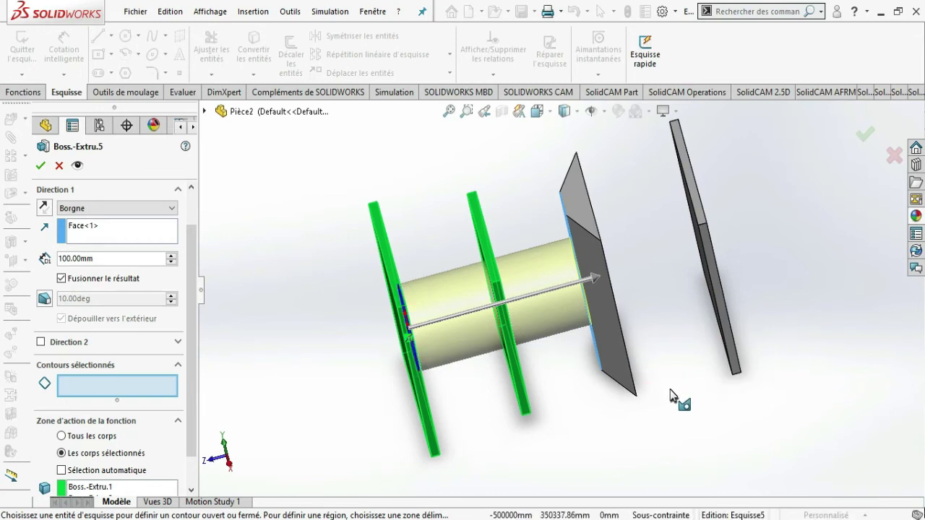
click(862, 135)
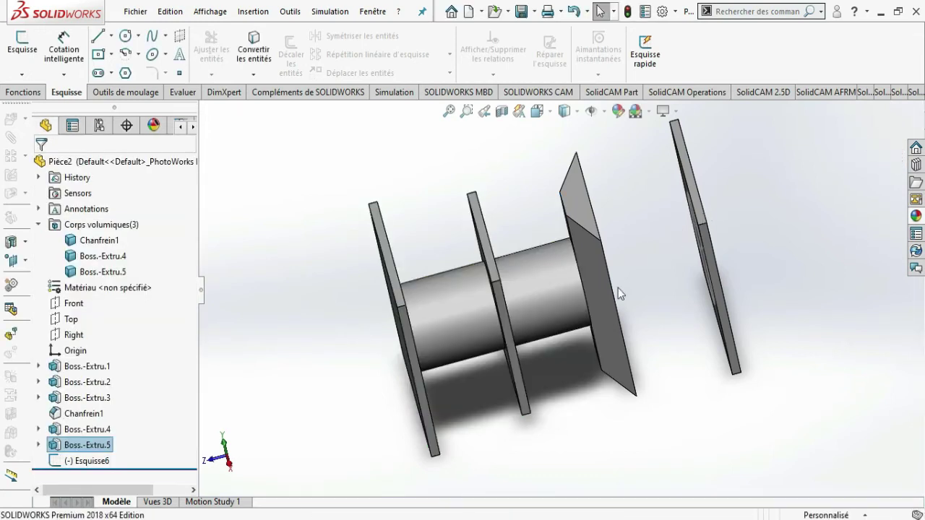
Edit Boss-Extrude5's sketch in isometric view and select the last plate's face
click(57, 448)
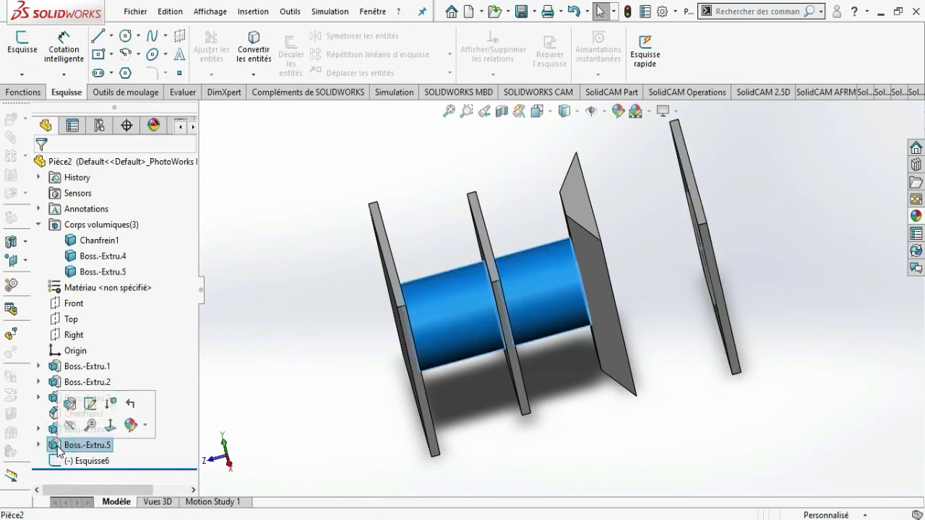
click(89, 404)
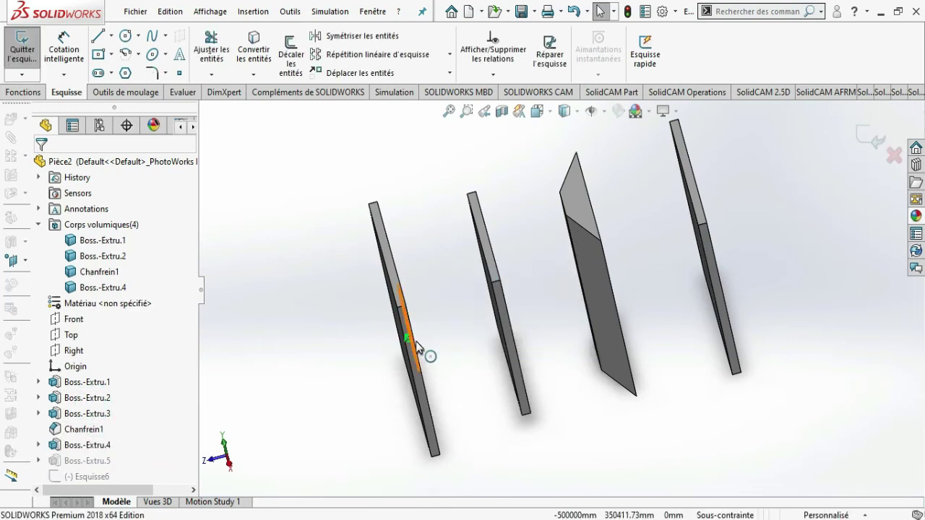
key(ctrl+7)
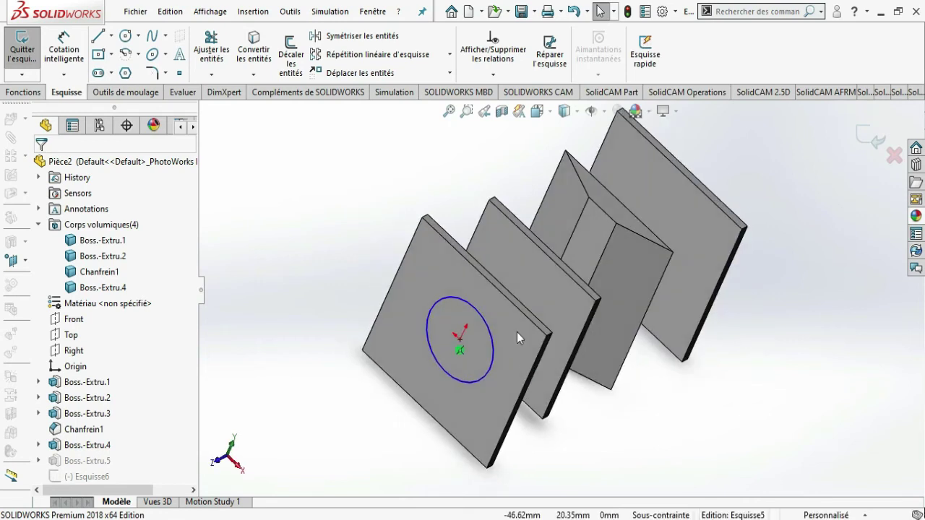
click(680, 198)
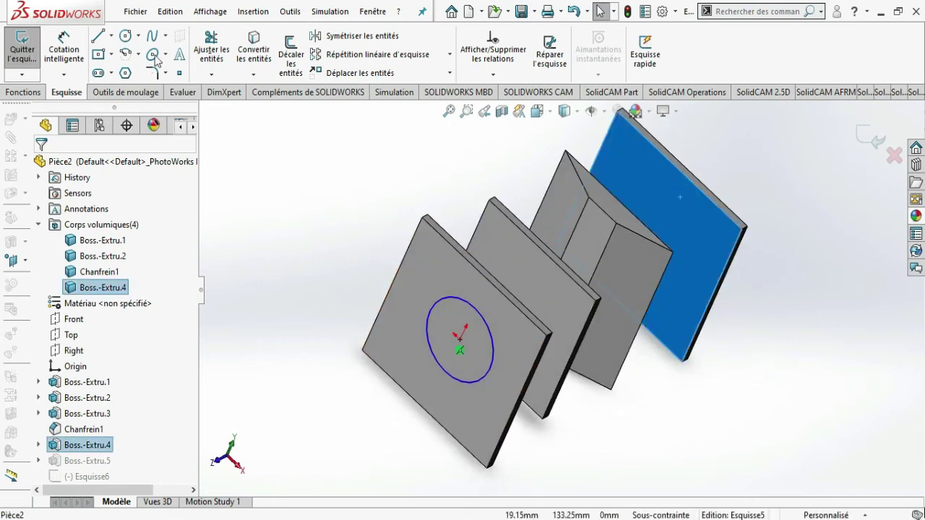
Draw a circle of about 29.6 mm radius on the last plate
click(137, 37)
click(137, 55)
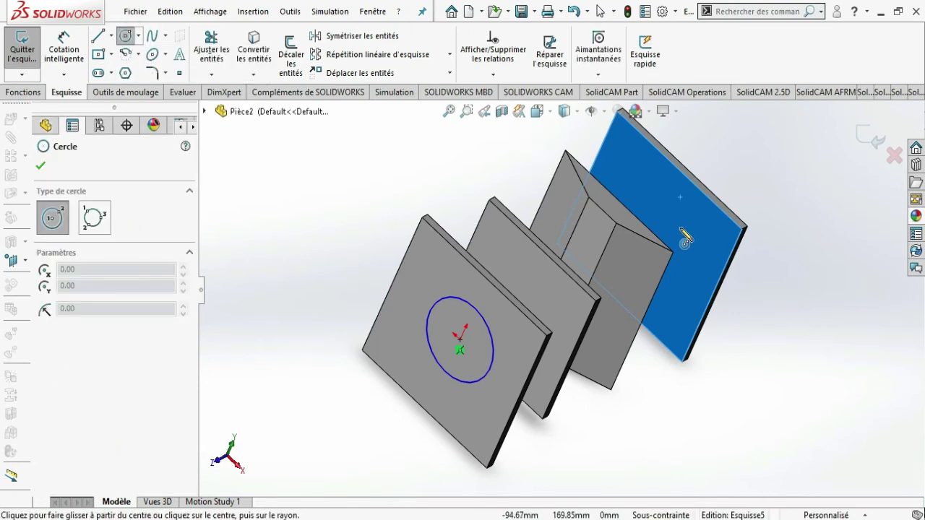
key(Left)
key(Left)
key(Right)
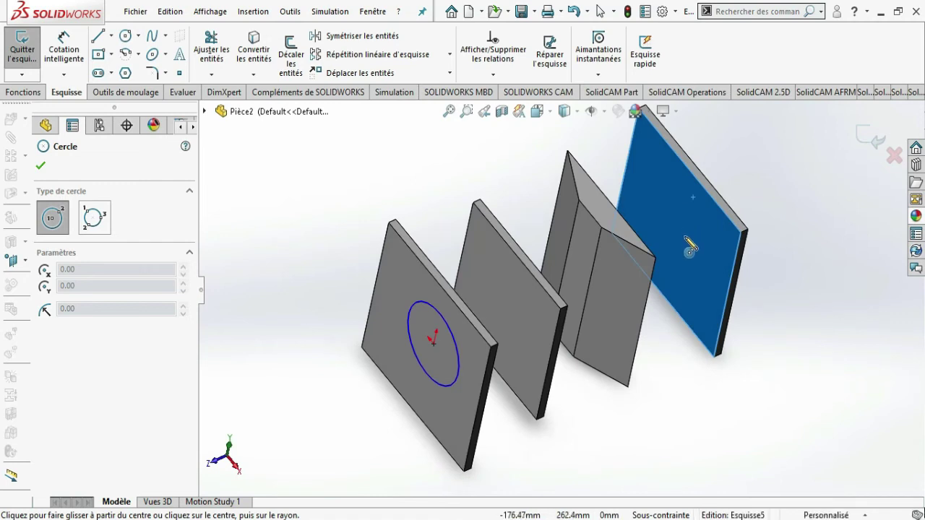
click(687, 245)
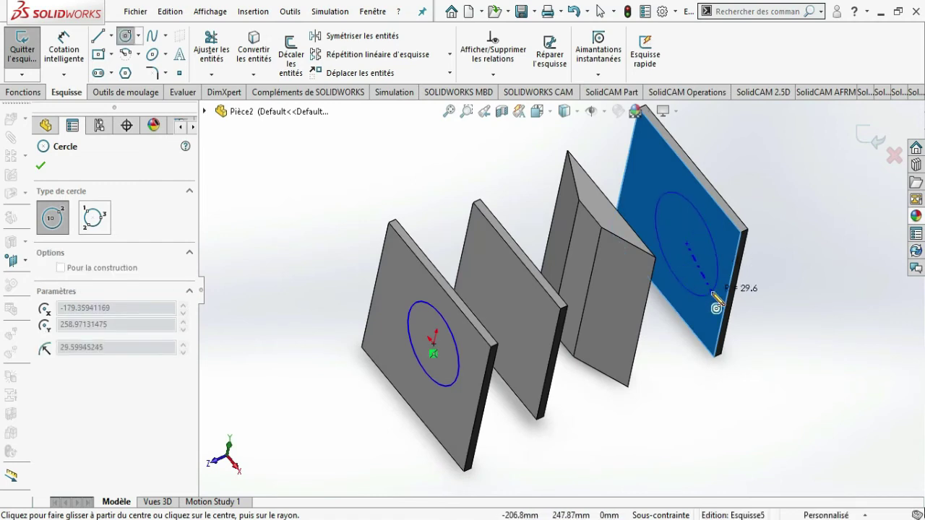
click(713, 294)
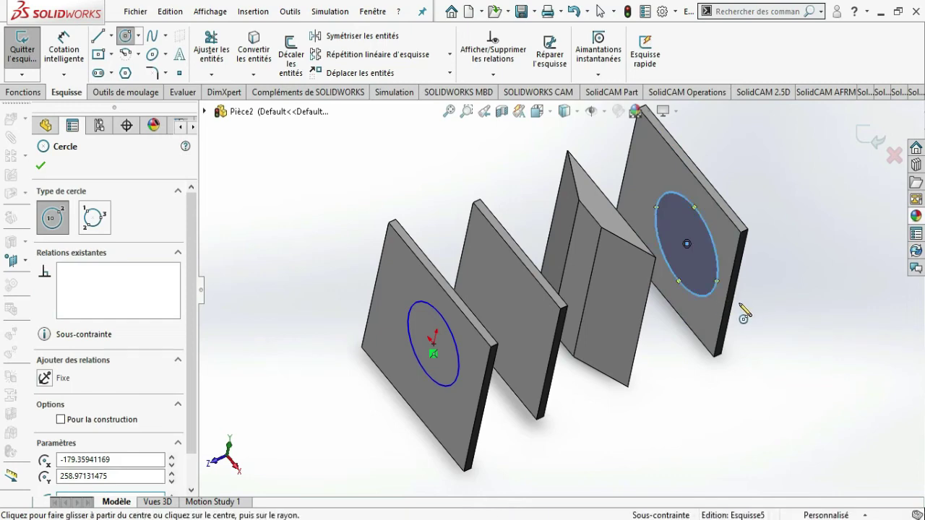
mouse_move(759, 294)
middle_down()
mouse_move(737, 320)
mouse_move(756, 320)
mouse_move(724, 314)
middle_up()
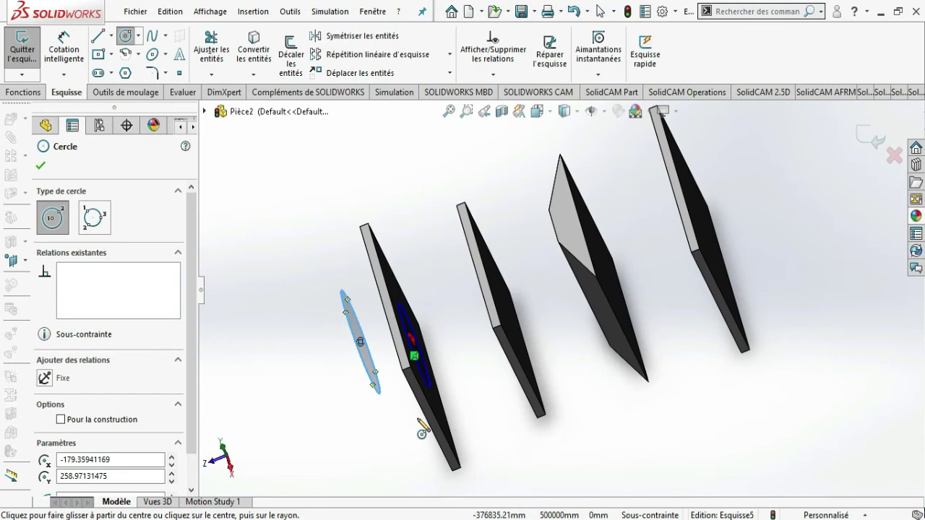
Select the original and new circles and exit Esquisse5, rebuilding two cylinder bodies
key(ctrl+shift+z)
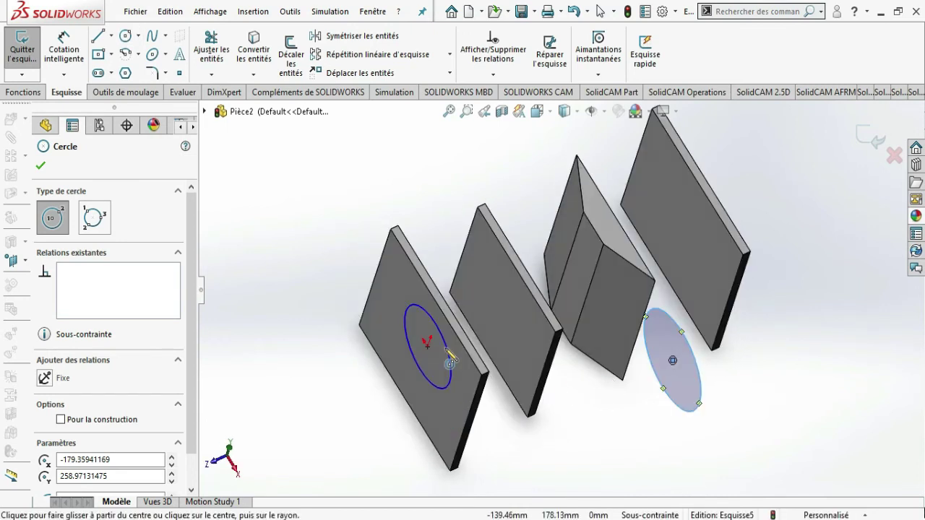
middle_drag(449, 359, 439, 371)
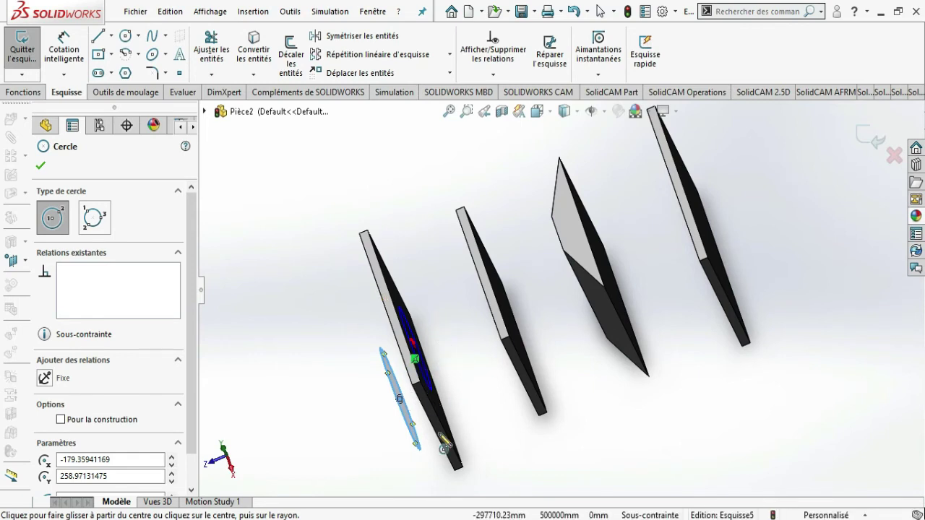
middle_drag(496, 439, 494, 439)
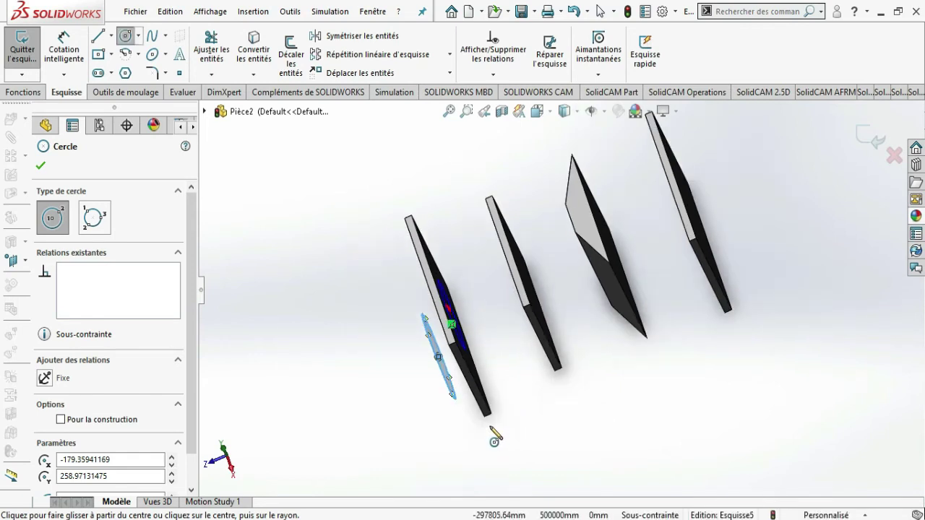
middle_drag(474, 311, 469, 318)
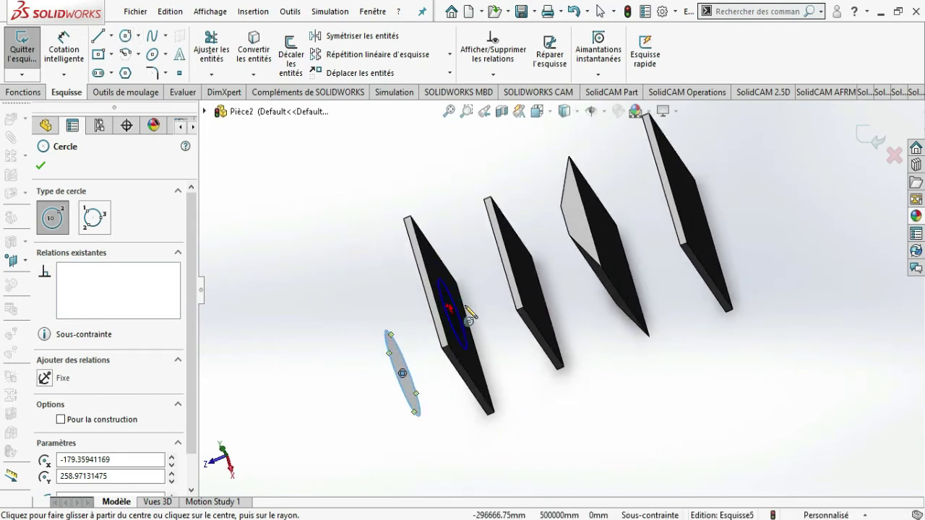
click(440, 328)
middle_drag(520, 378, 359, 351)
click(338, 397)
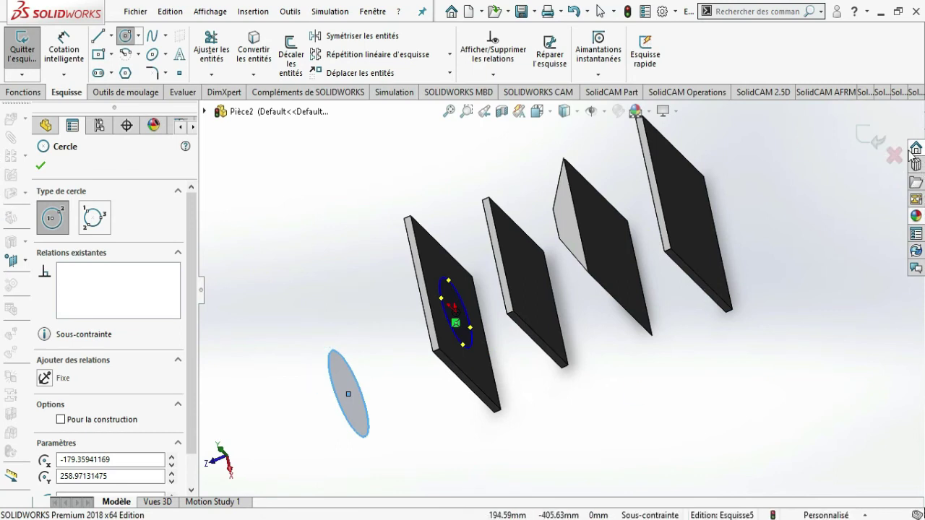
click(868, 135)
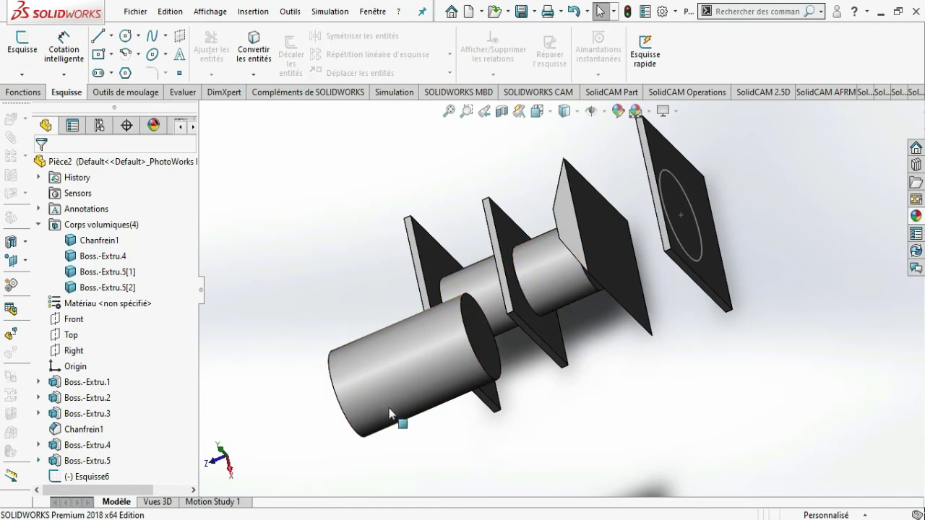
Inspect the two cylinders, then edit the Boss-Extrude5 feature definition
middle_drag(391, 414, 406, 420)
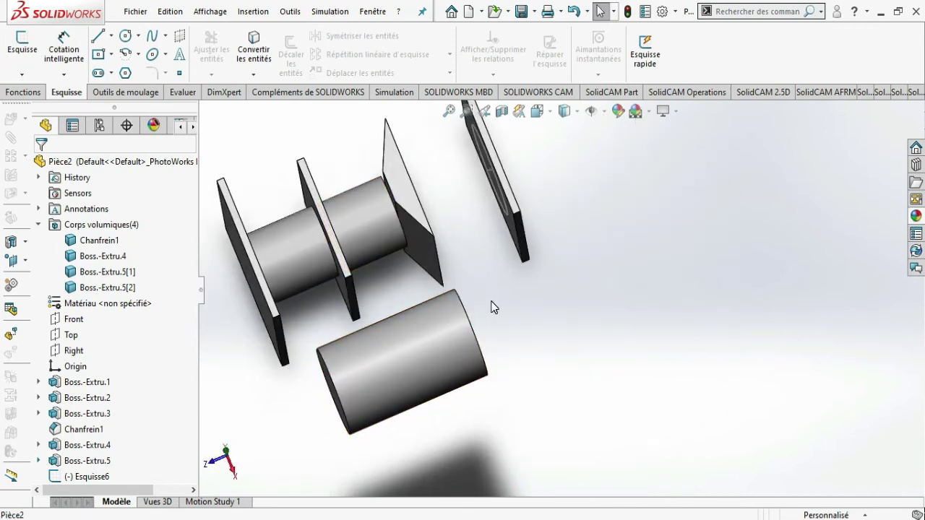
middle_drag(491, 307, 463, 300)
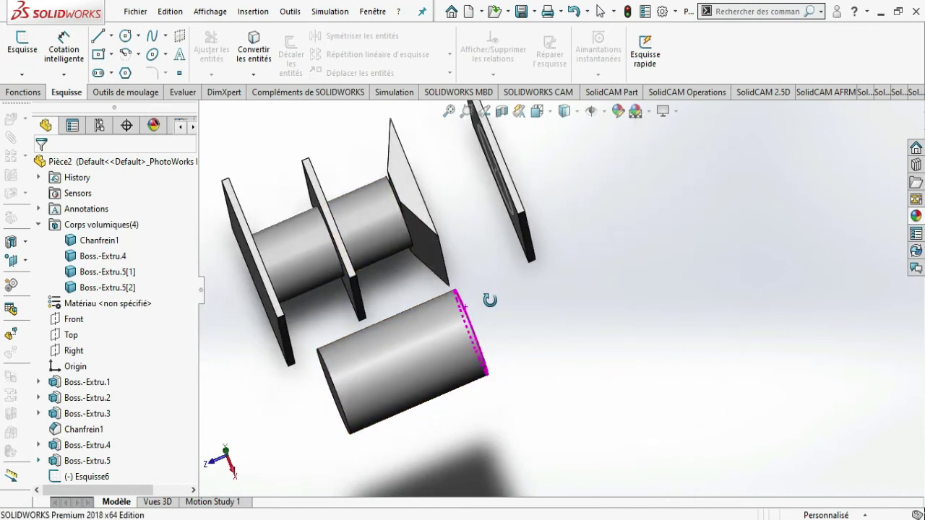
click(87, 459)
click(73, 421)
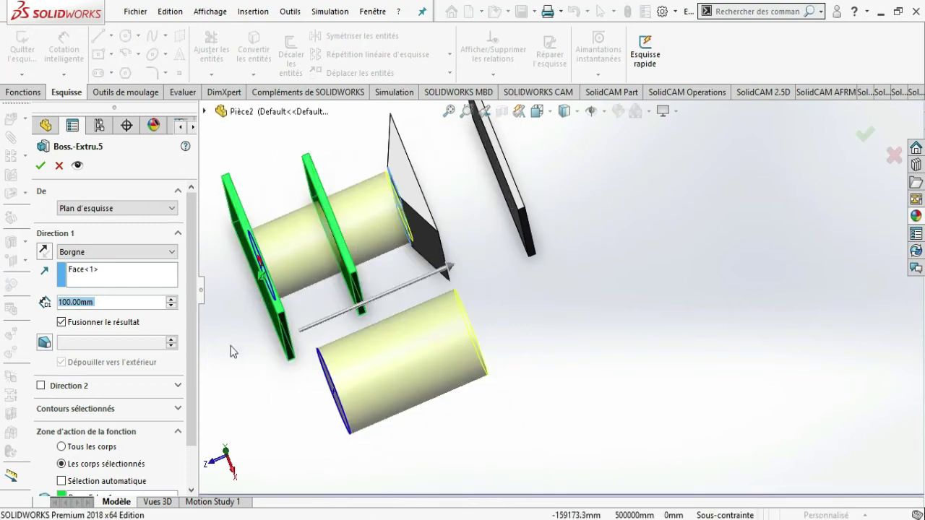
Add the lower cylinder's end circle and the first-plate circle as selected contours
drag(196, 391, 196, 448)
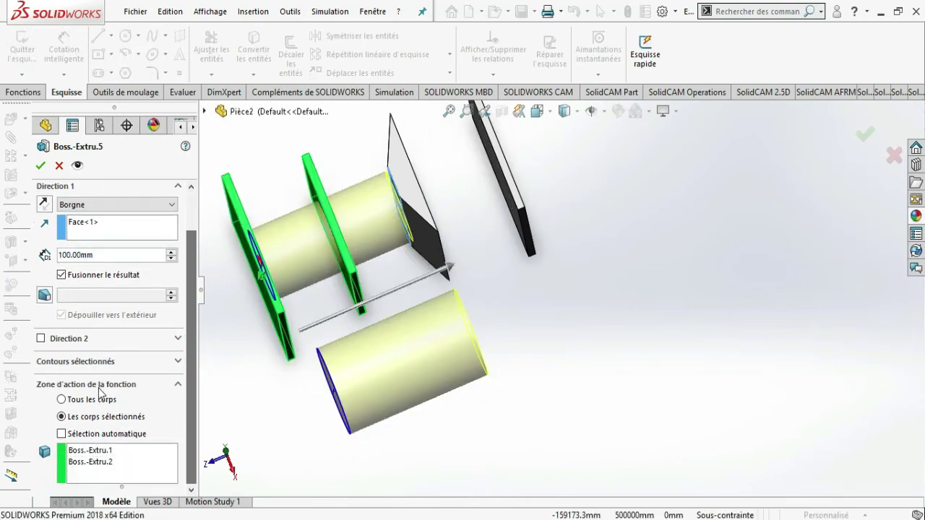
click(101, 365)
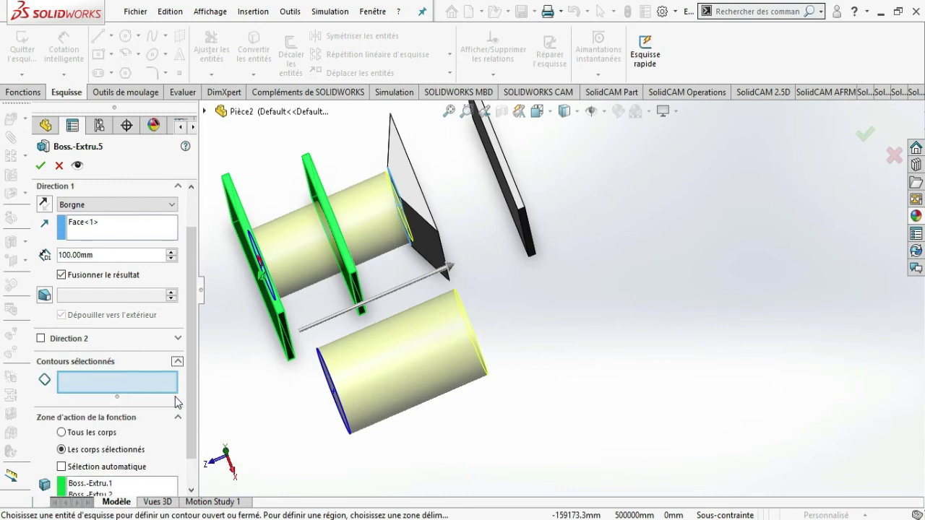
drag(196, 419, 197, 448)
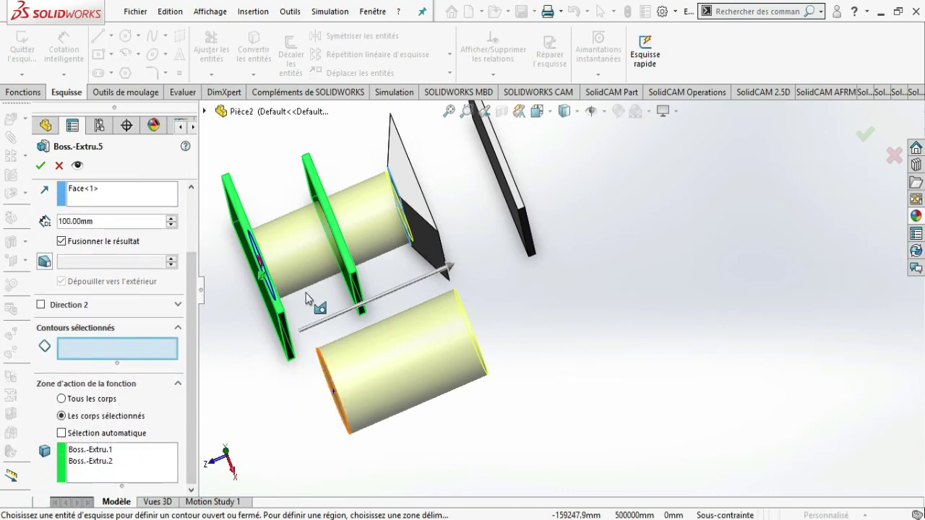
click(327, 373)
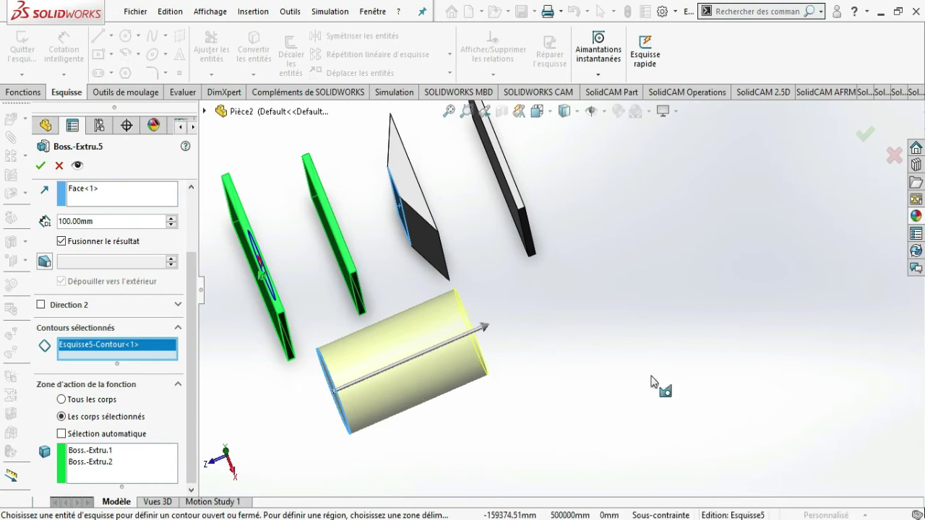
middle_drag(609, 346, 653, 337)
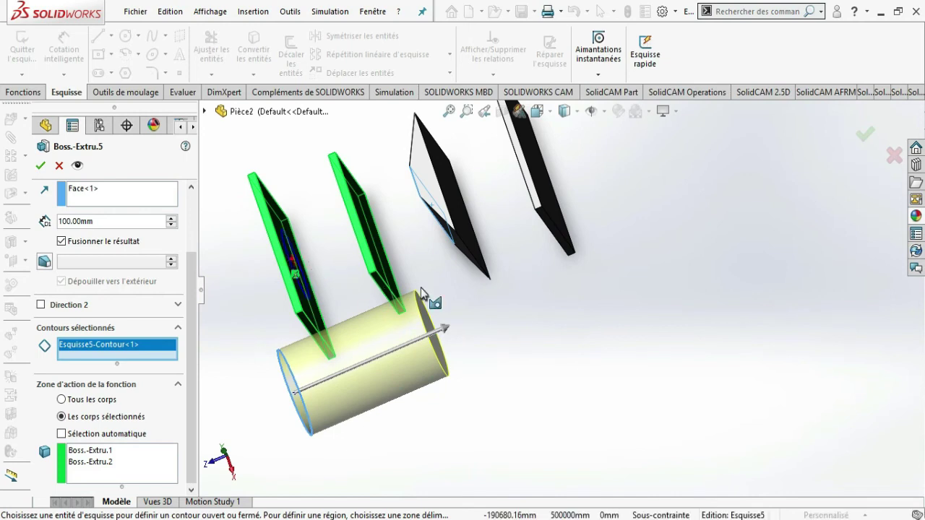
click(287, 244)
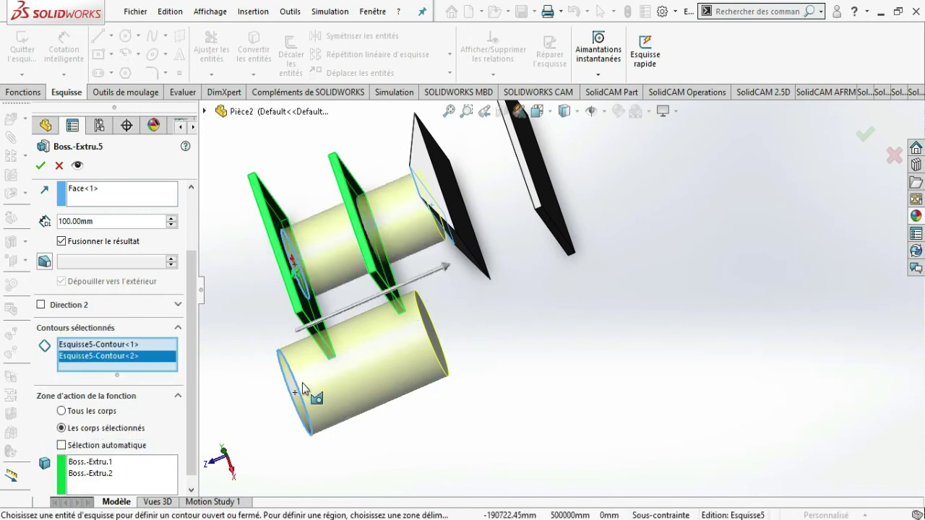
Remove the lower circle from the selected contours, then start a new extruded boss
click(111, 346)
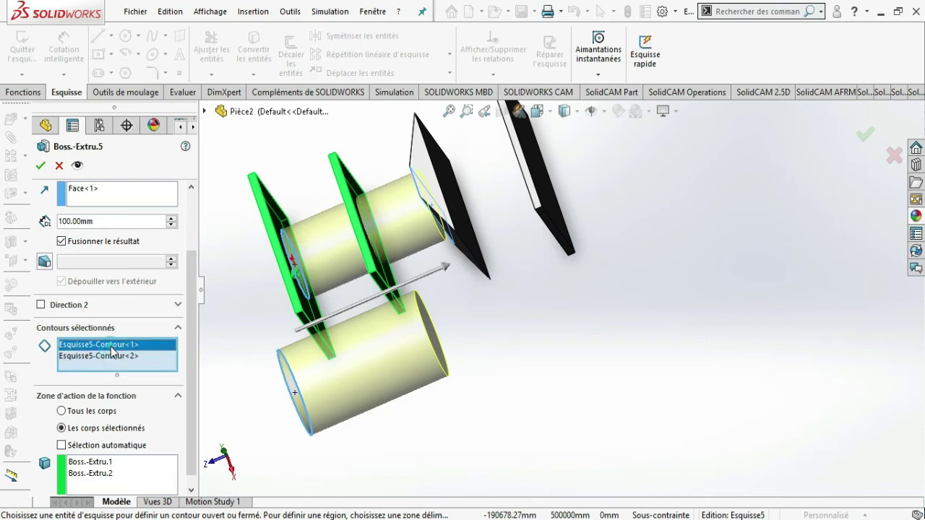
key(Delete)
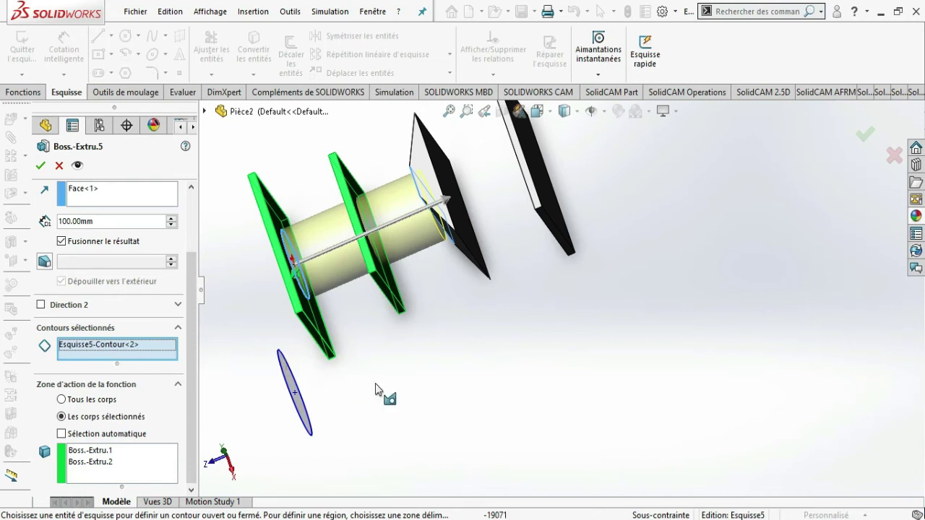
click(314, 434)
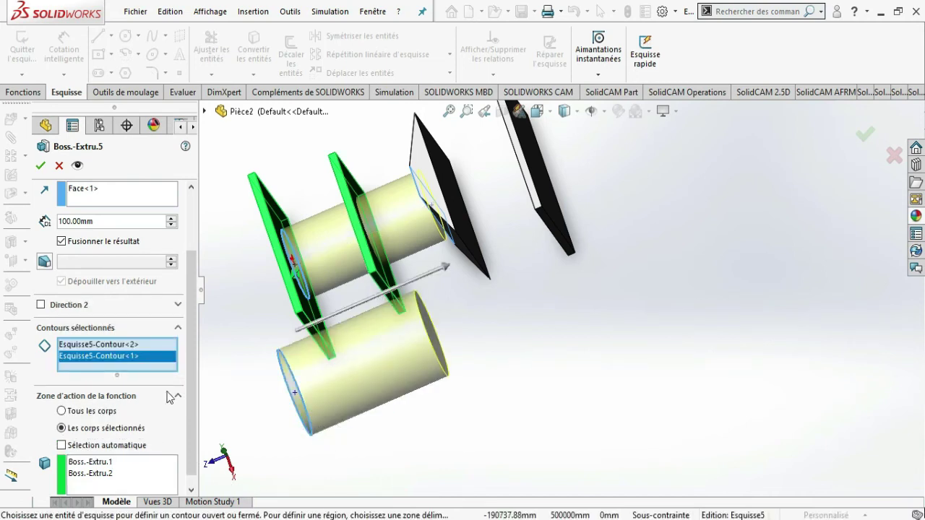
click(156, 358)
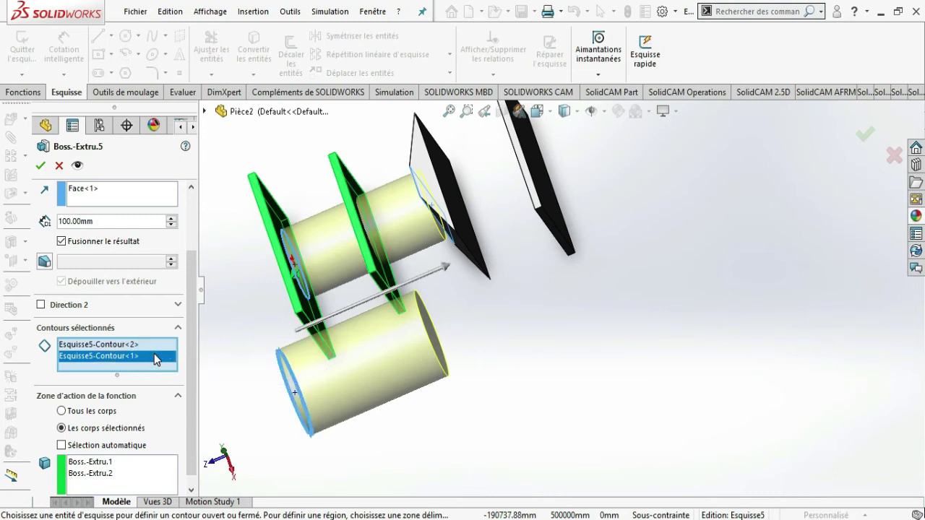
key(Delete)
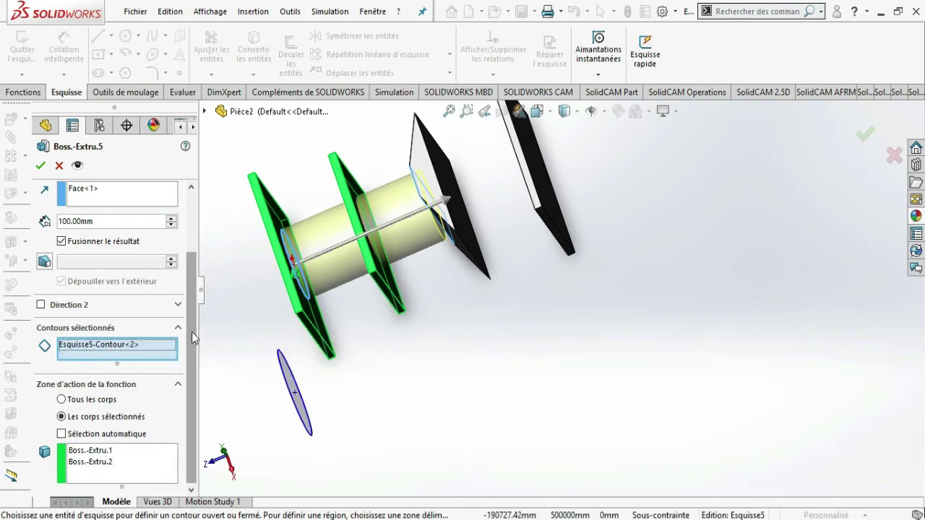
drag(192, 331, 192, 354)
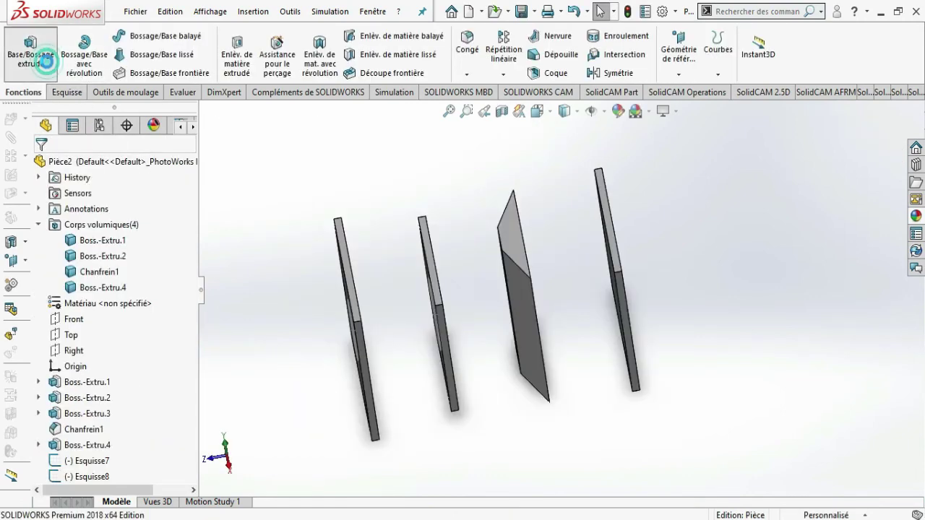
click(45, 62)
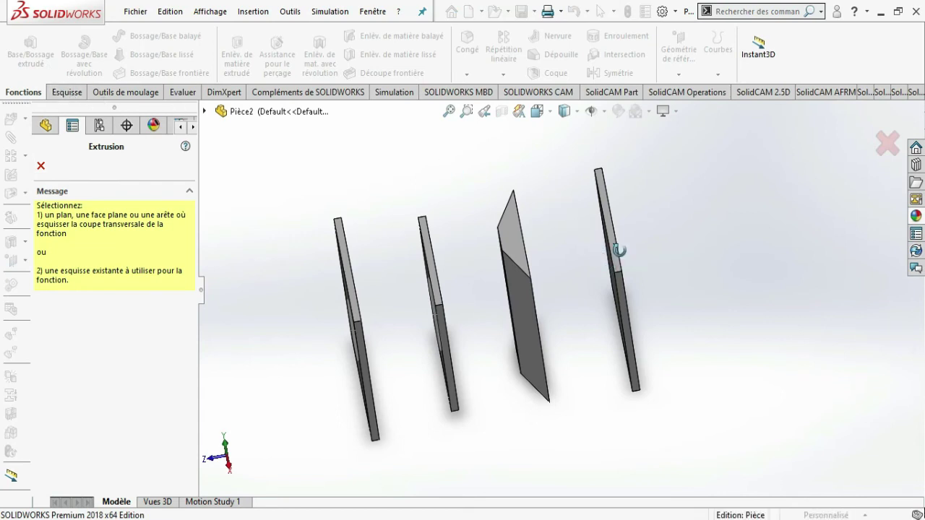
Sketch two chained lines forming an L on the last plate's face in Esquisse9
click(606, 282)
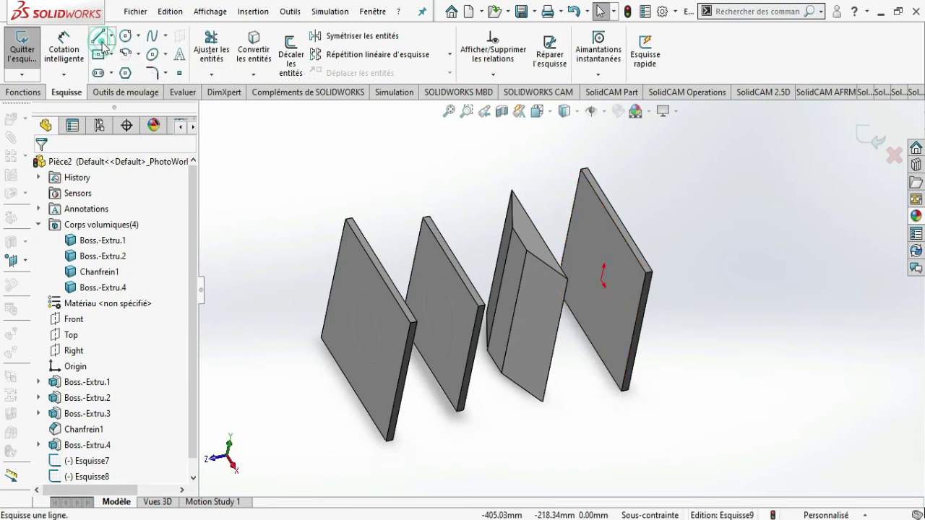
click(99, 35)
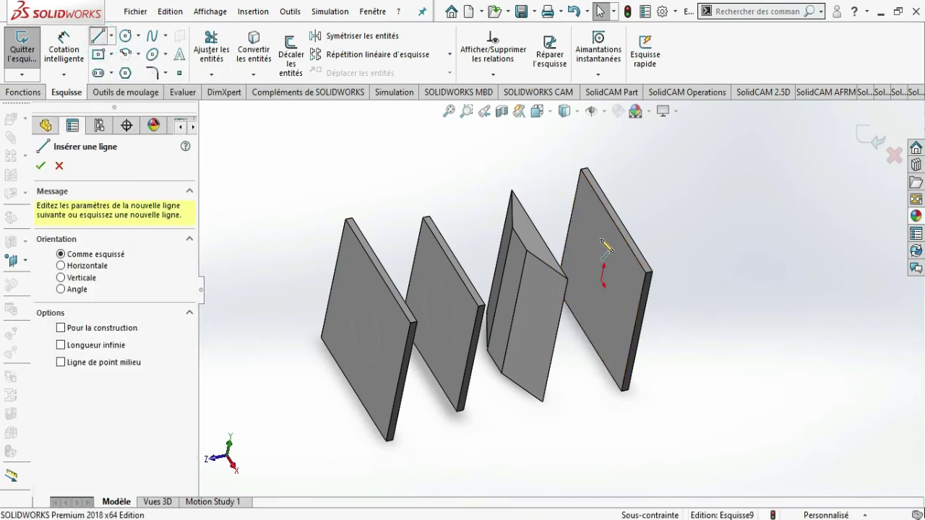
click(588, 281)
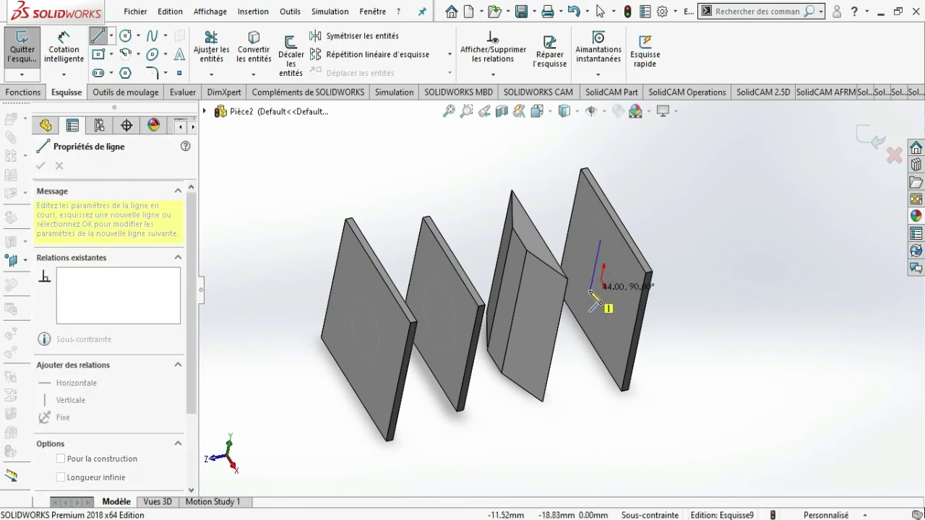
click(590, 293)
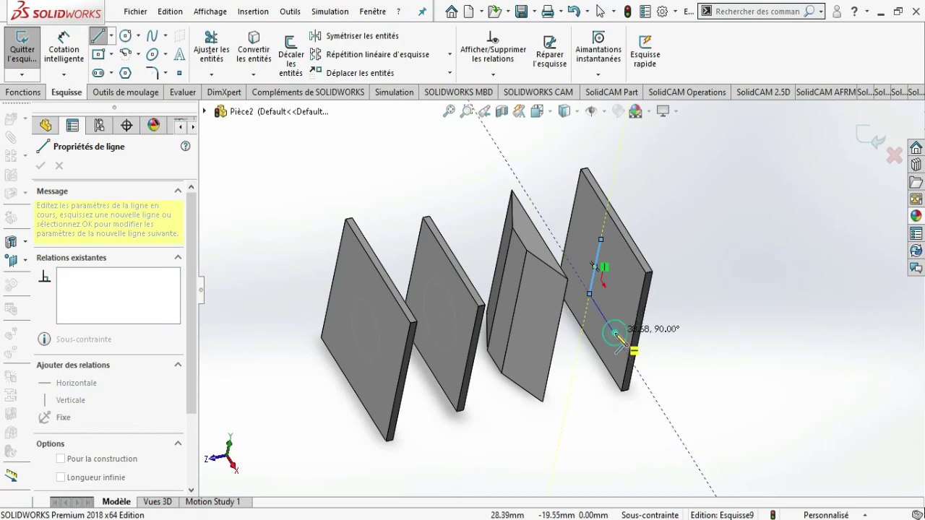
click(615, 334)
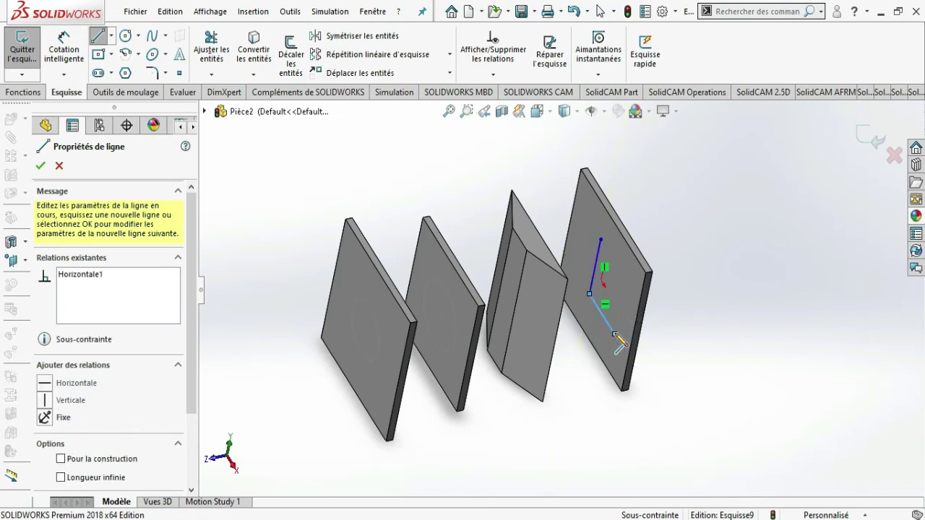
click(876, 141)
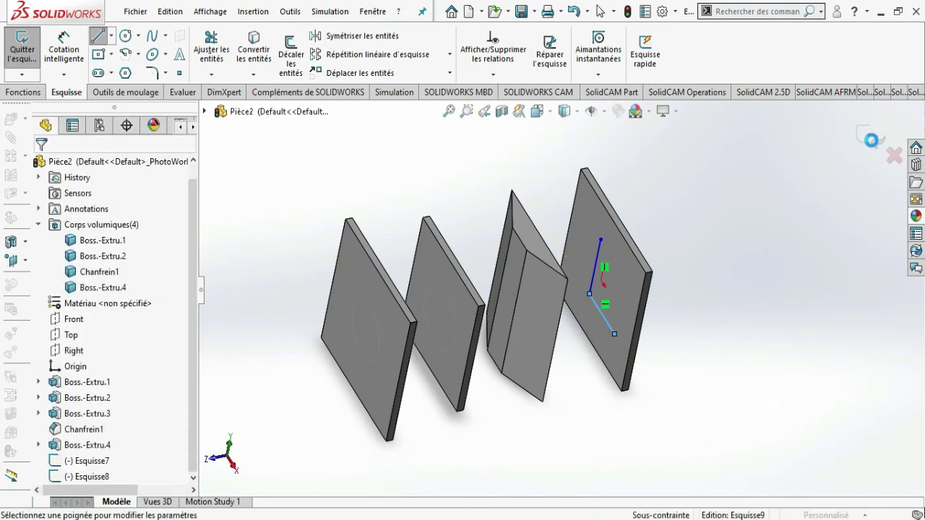
key(e)
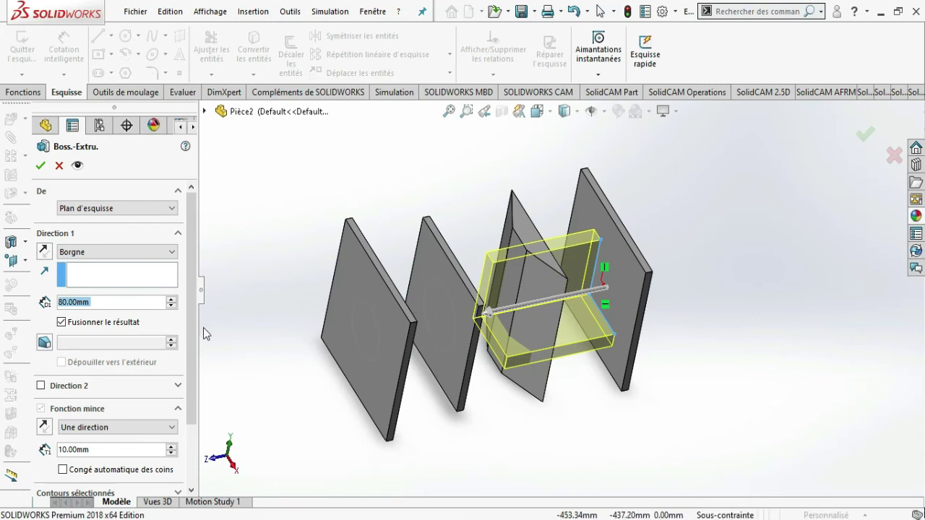
middle_drag(670, 326, 634, 326)
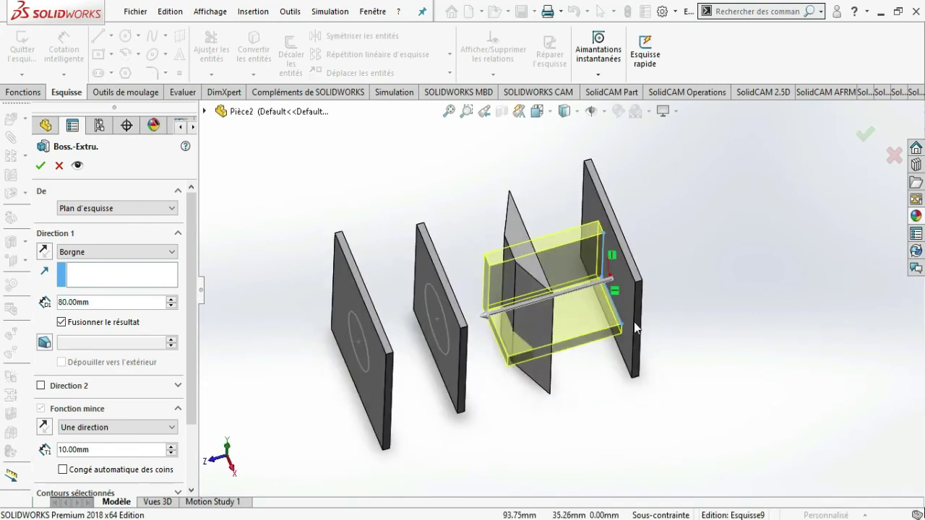
scroll(621, 296, down, 2)
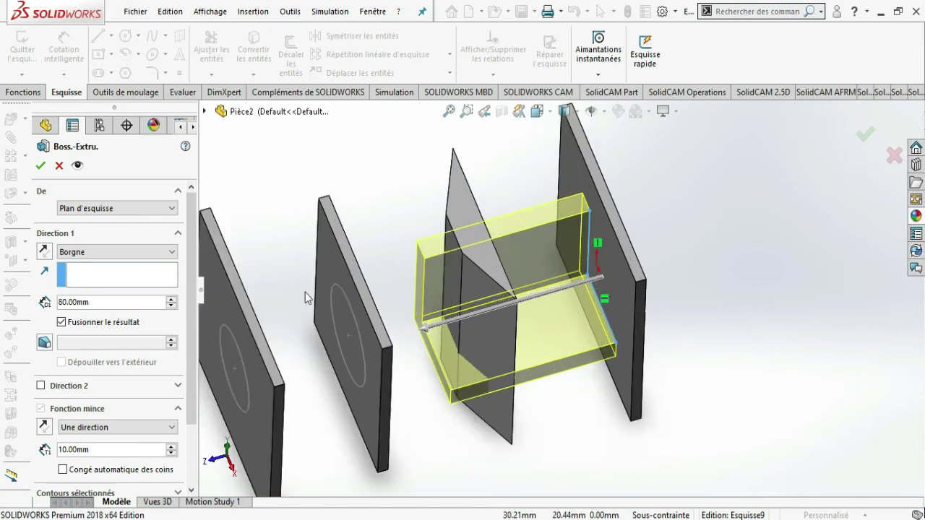
double_click(94, 304)
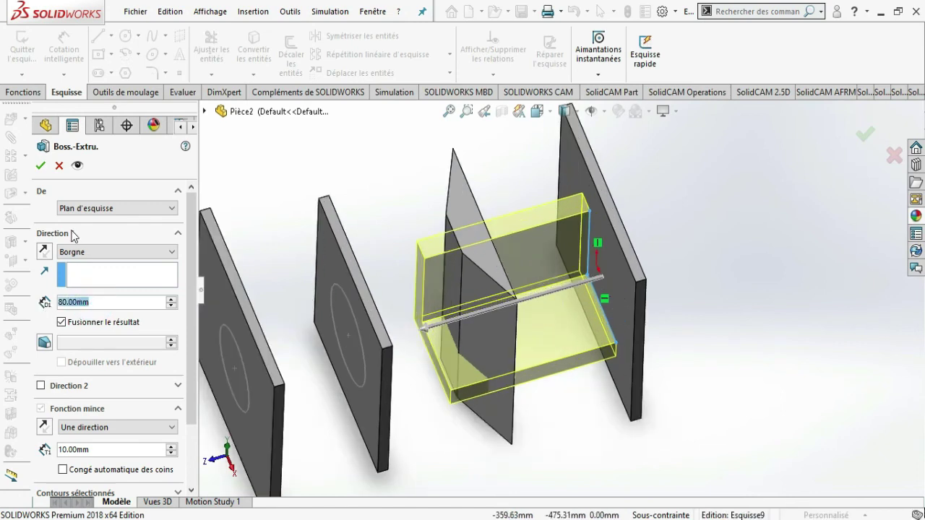
text(2)
key(Return)
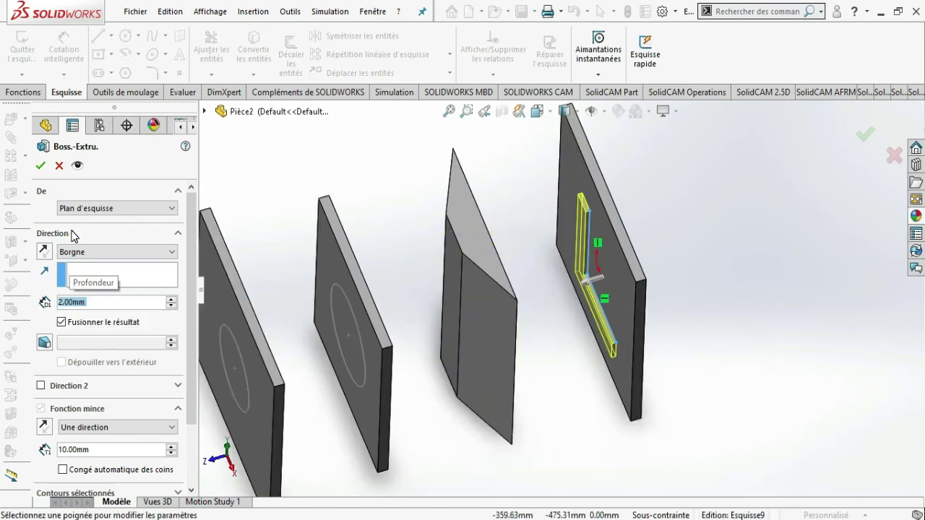
middle_drag(679, 295, 681, 293)
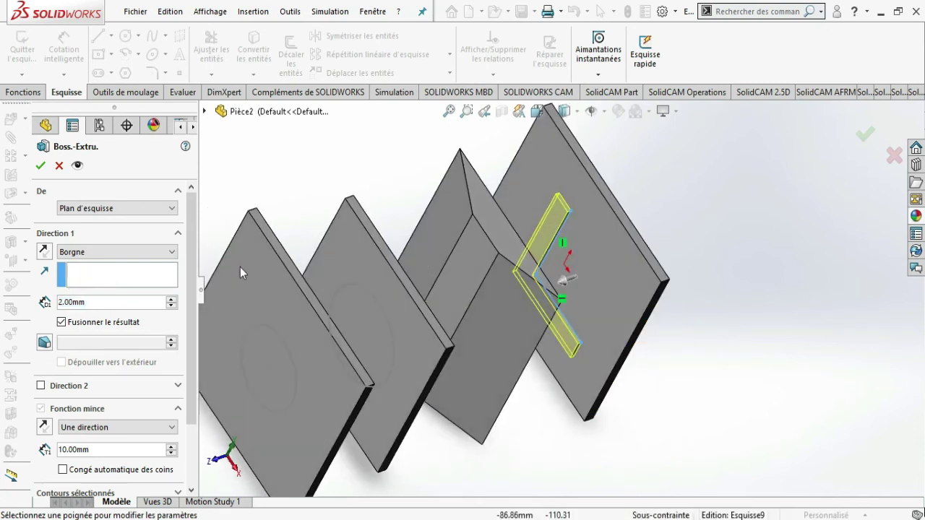
double_click(80, 301)
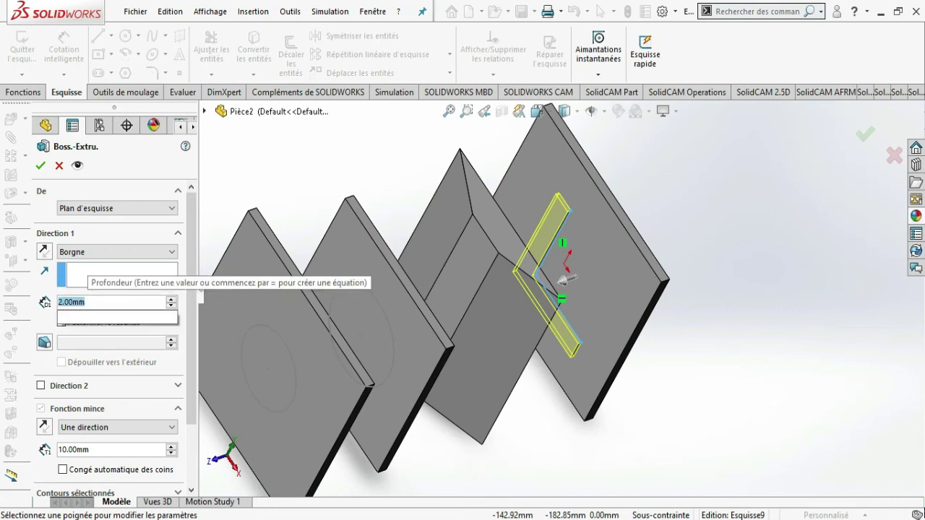
text(0)
key(Return)
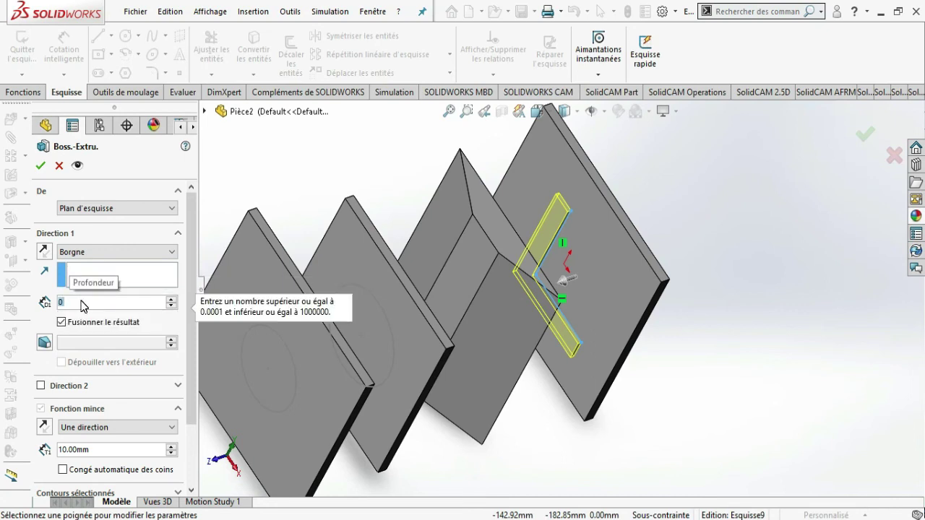
click(56, 165)
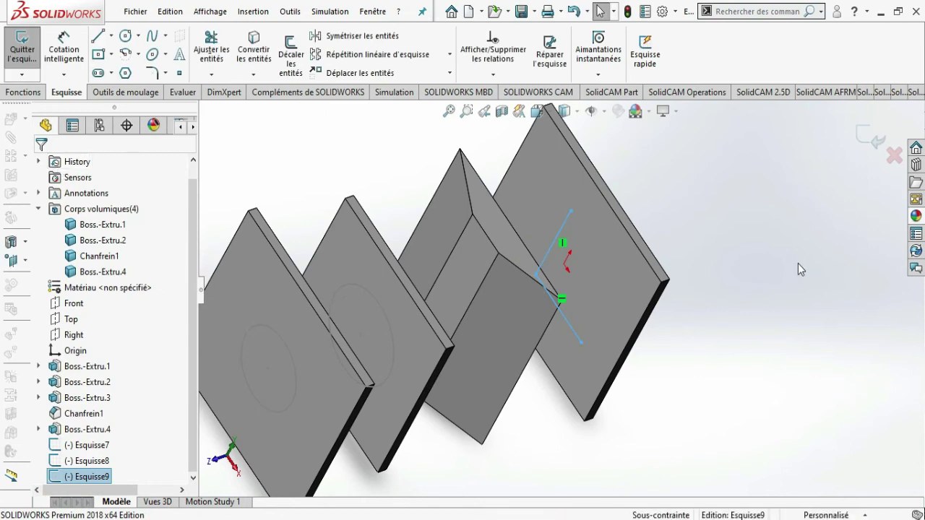
Extrude the L-shaped sketch as an 80 mm blind boss with a 10 mm thin wall
middle_drag(798, 263, 792, 263)
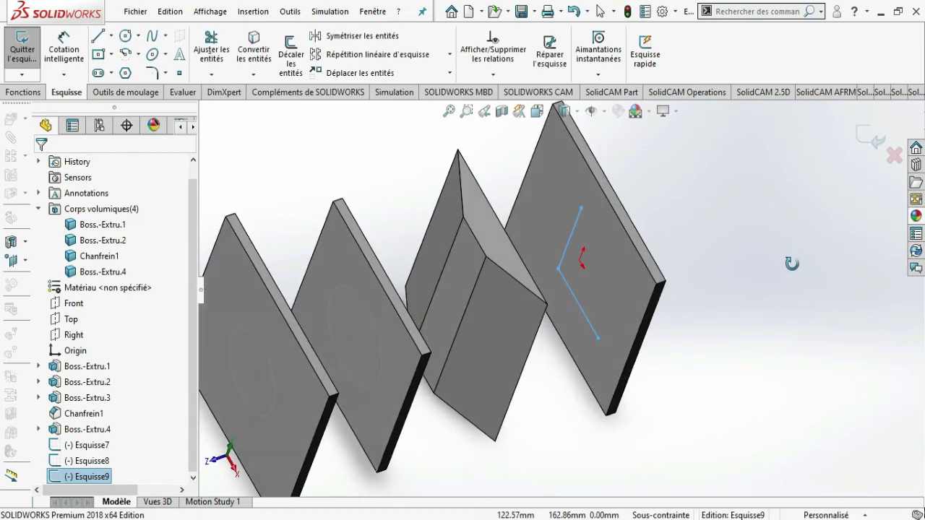
click(586, 223)
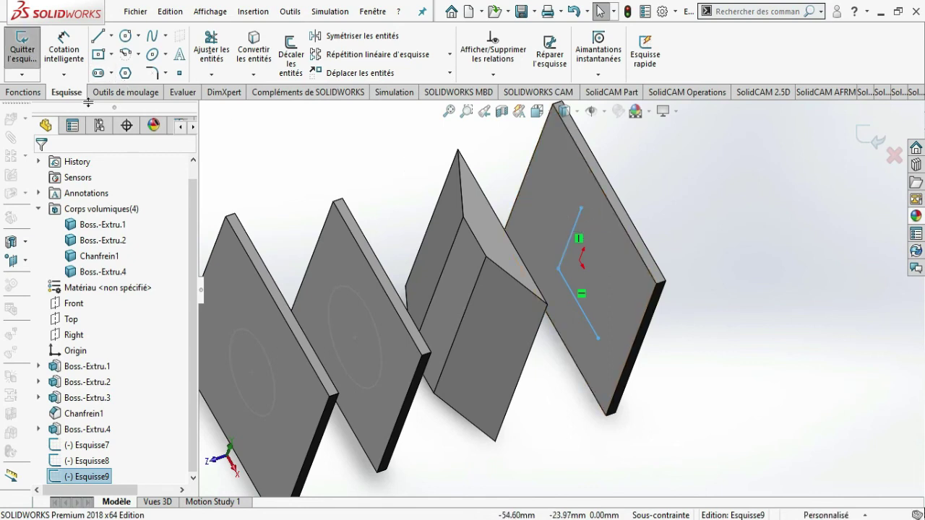
click(29, 92)
click(26, 56)
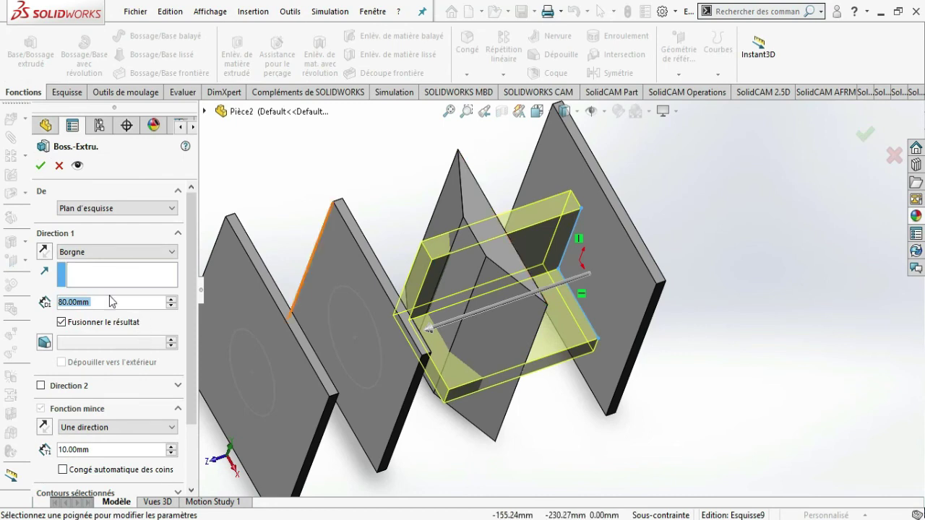
Change the thin boss's blind depth from 80 mm to 5 mm
click(107, 301)
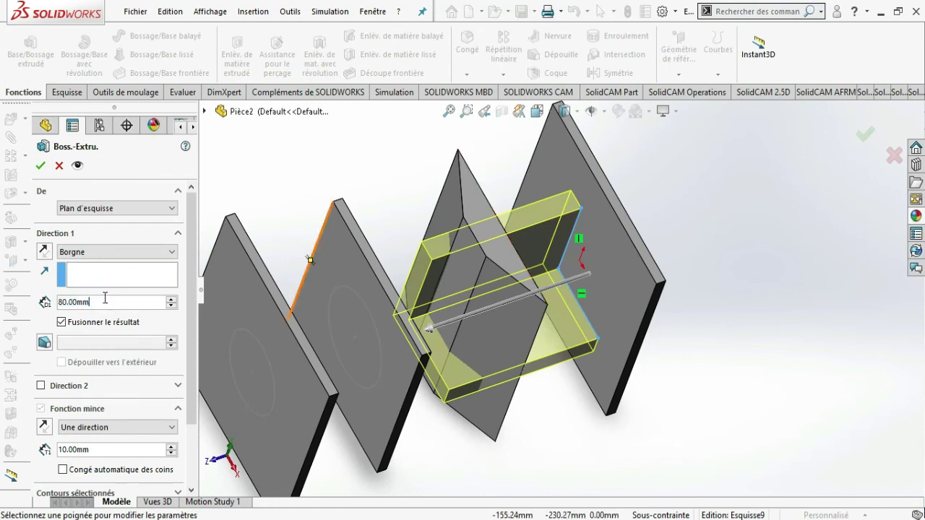
double_click(110, 299)
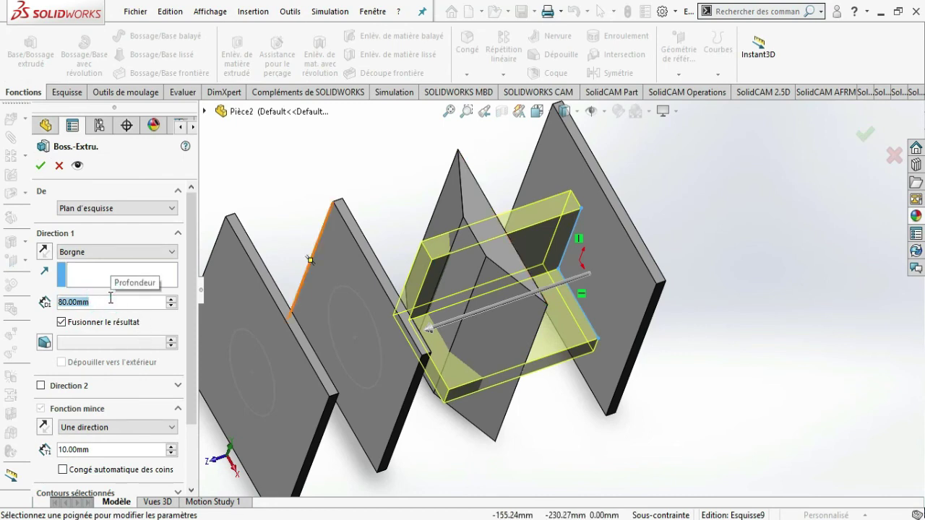
text(5)
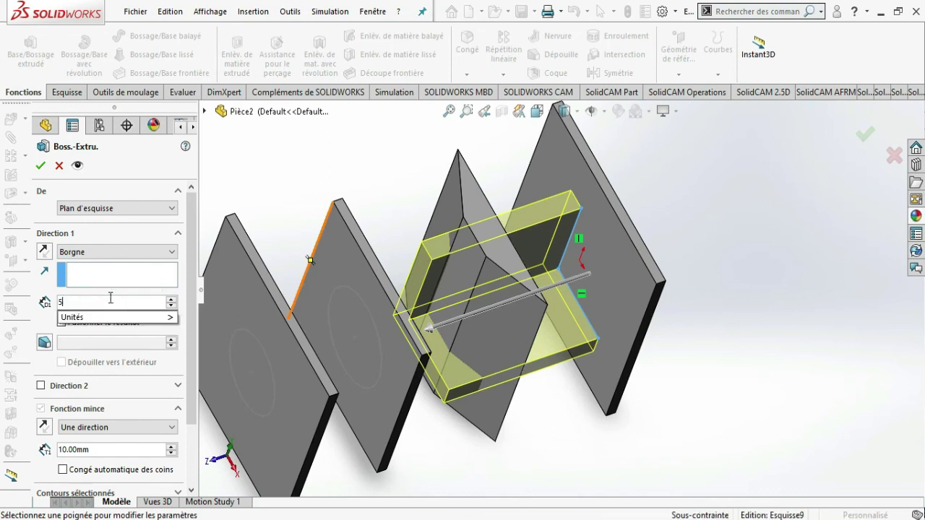
key(Return)
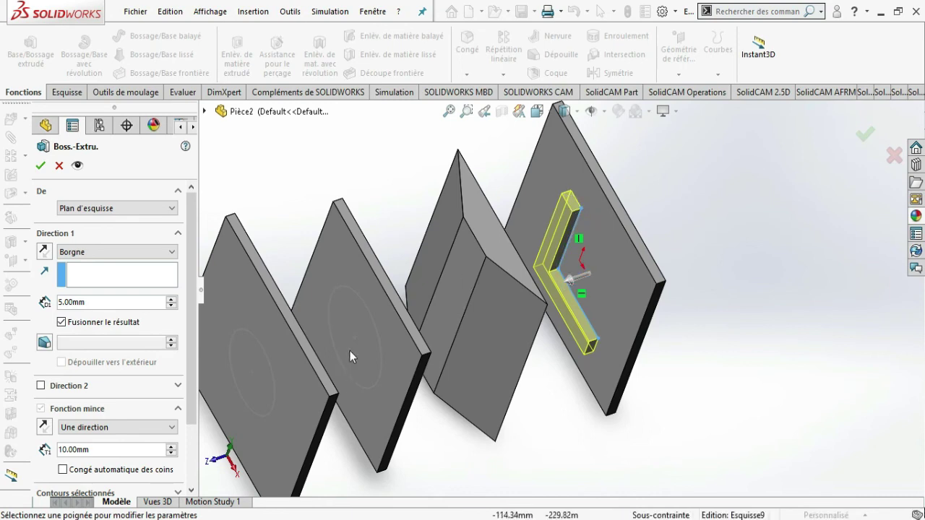
drag(190, 370, 188, 403)
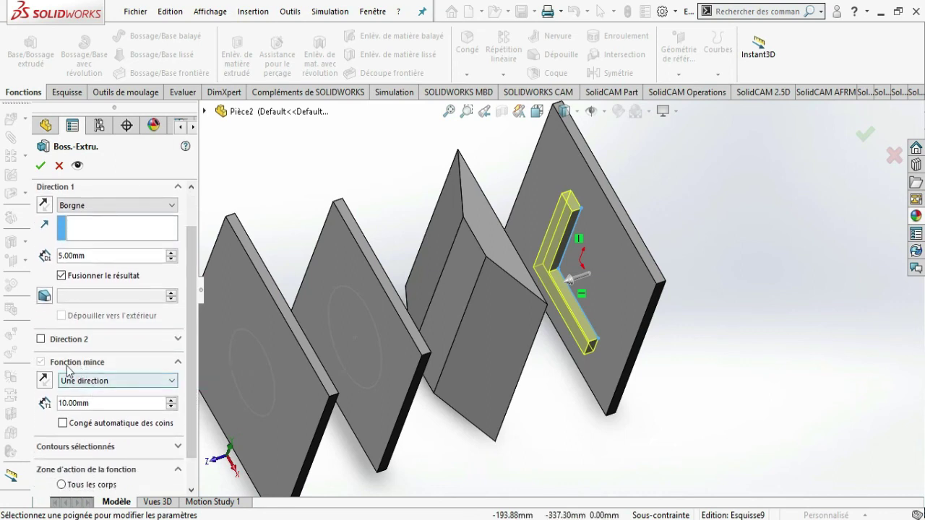
Set the thin wall thickness, trying 2 mm first and settling on 15 mm
click(42, 363)
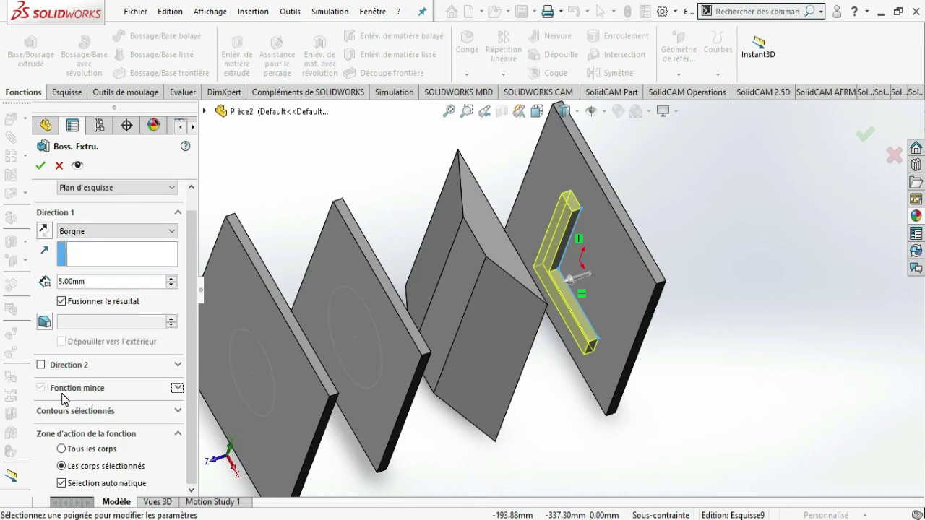
click(62, 391)
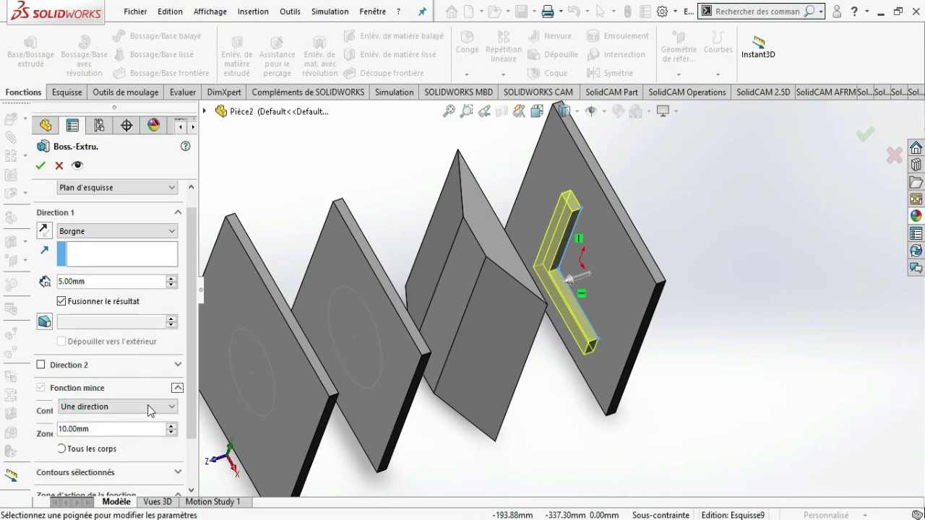
click(100, 427)
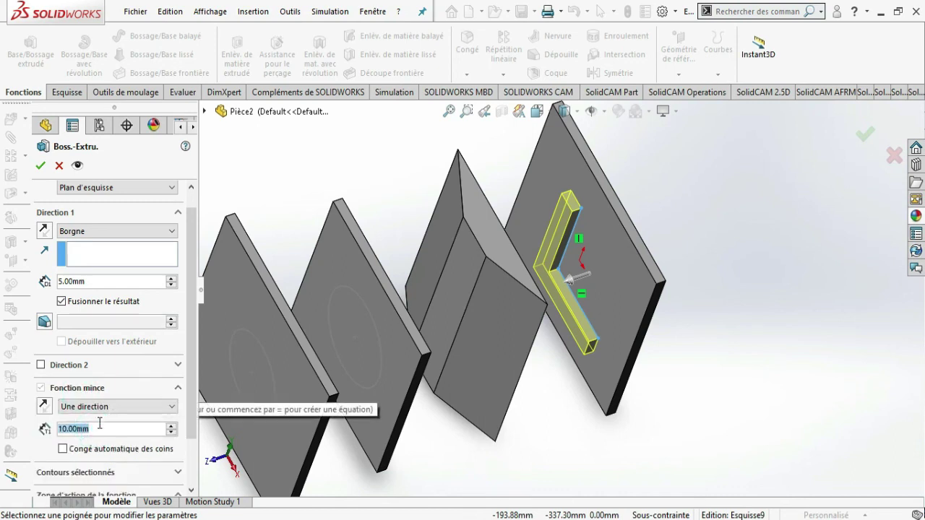
text(2)
key(Return)
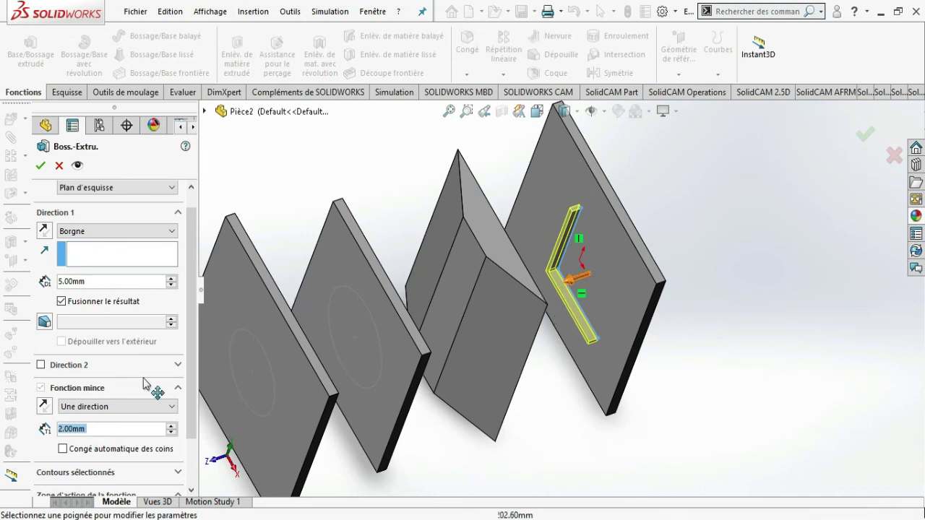
click(102, 430)
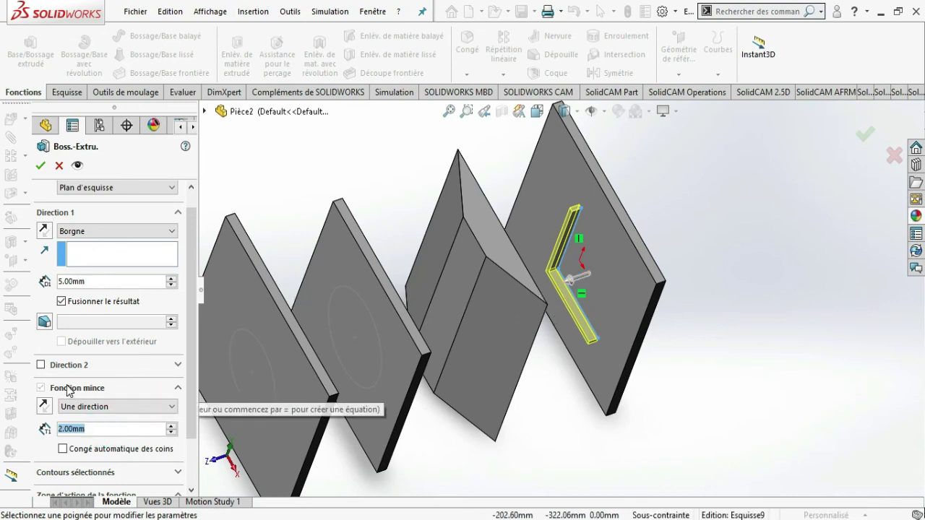
text(50)
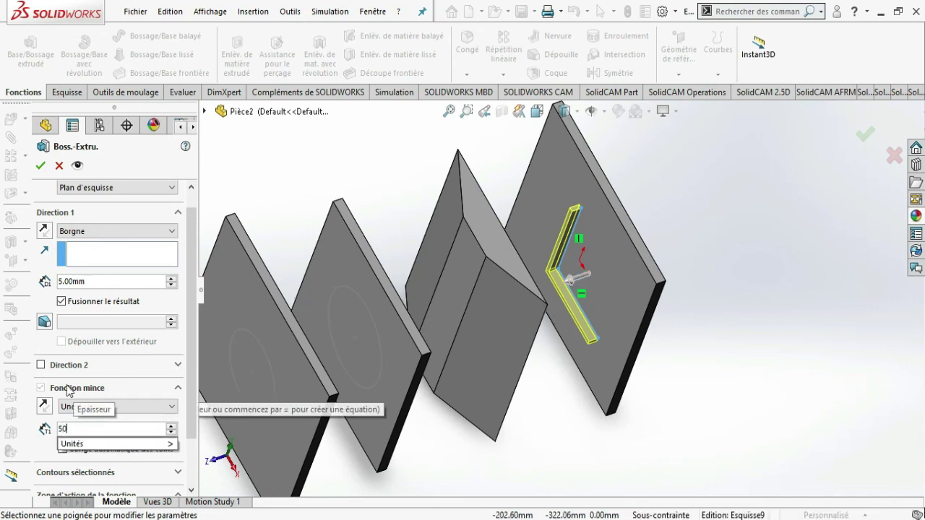
key(BackSpace)
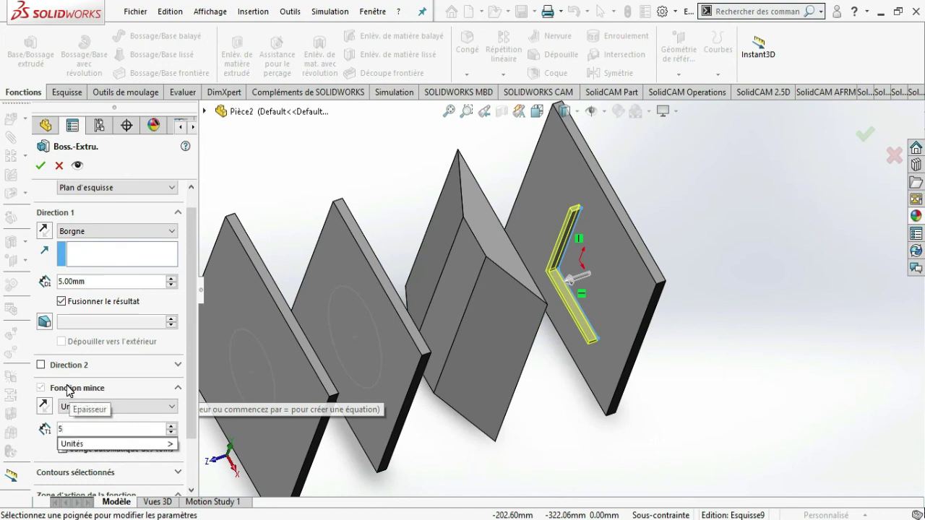
key(BackSpace)
text(15)
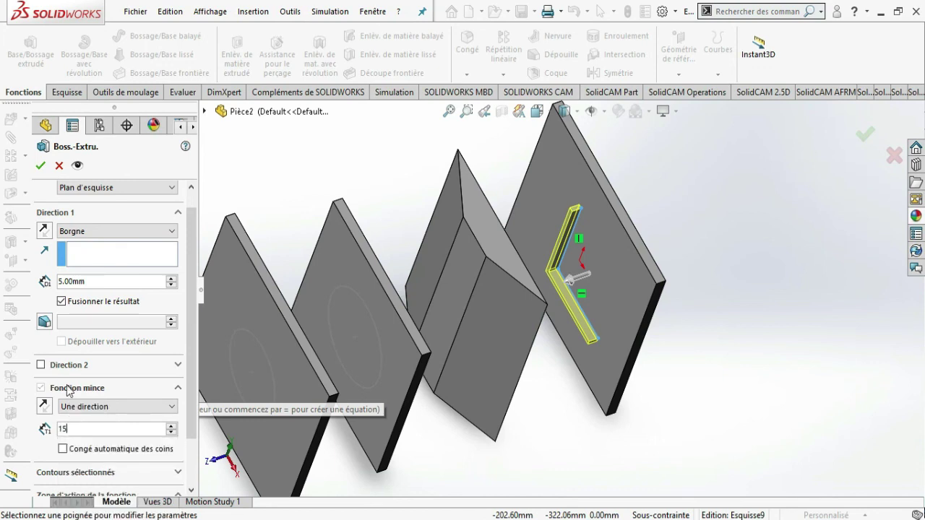
key(Return)
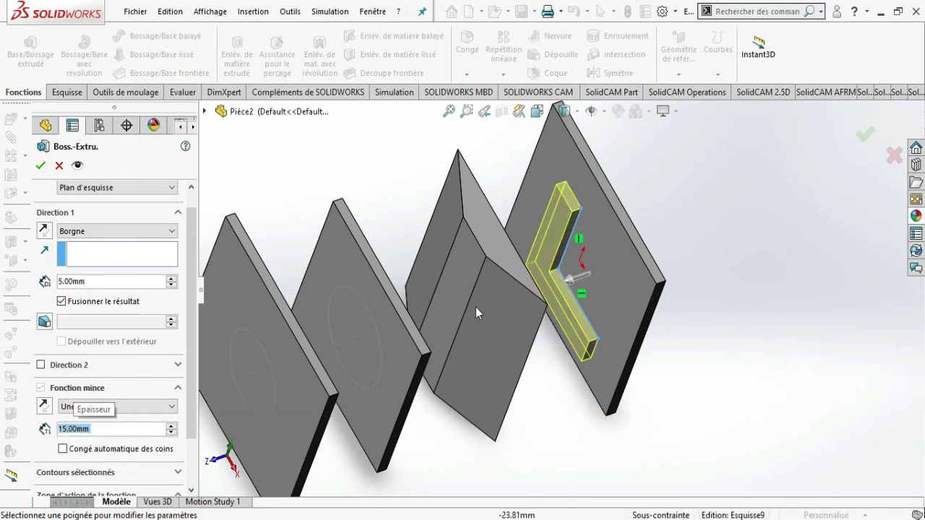
Flip the thin wall between both sides of the L sketch to compare them
click(44, 408)
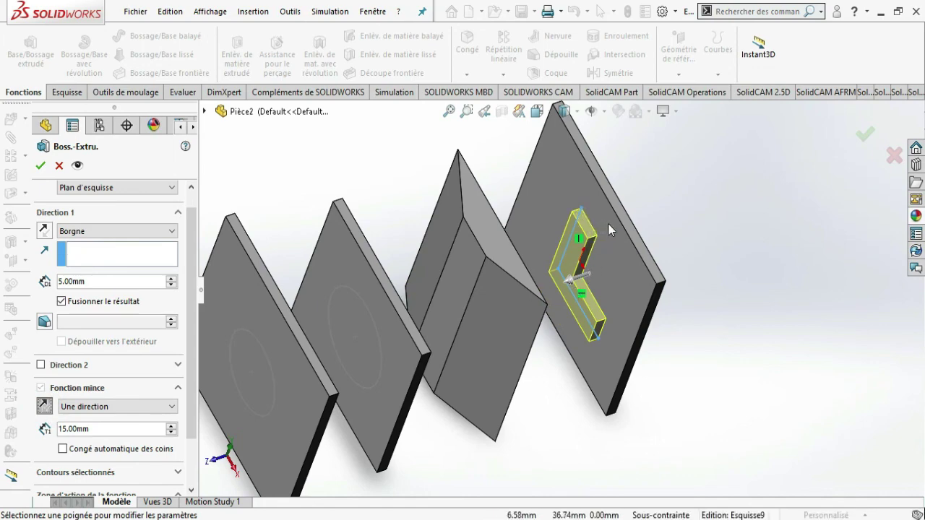
mouse_move(609, 224)
middle_down()
mouse_move(586, 236)
mouse_move(535, 152)
middle_up()
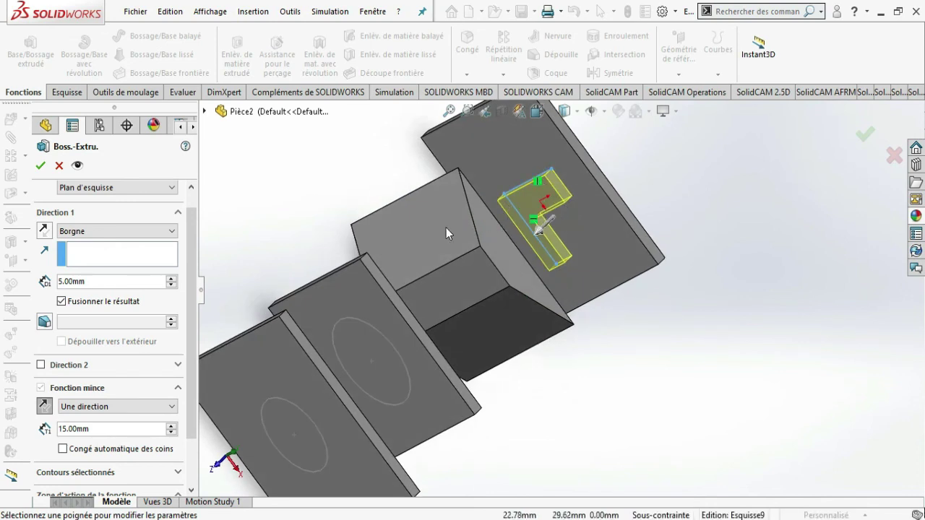
click(44, 407)
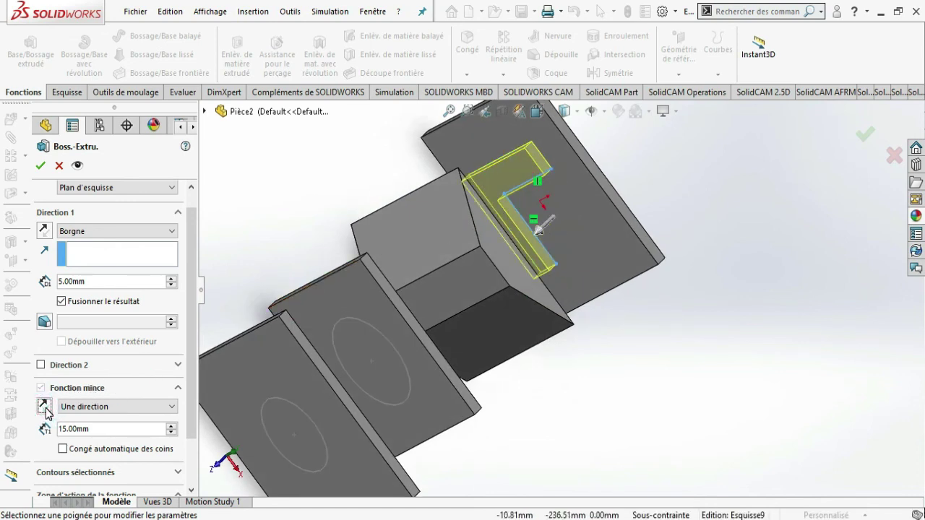
click(44, 407)
click(44, 408)
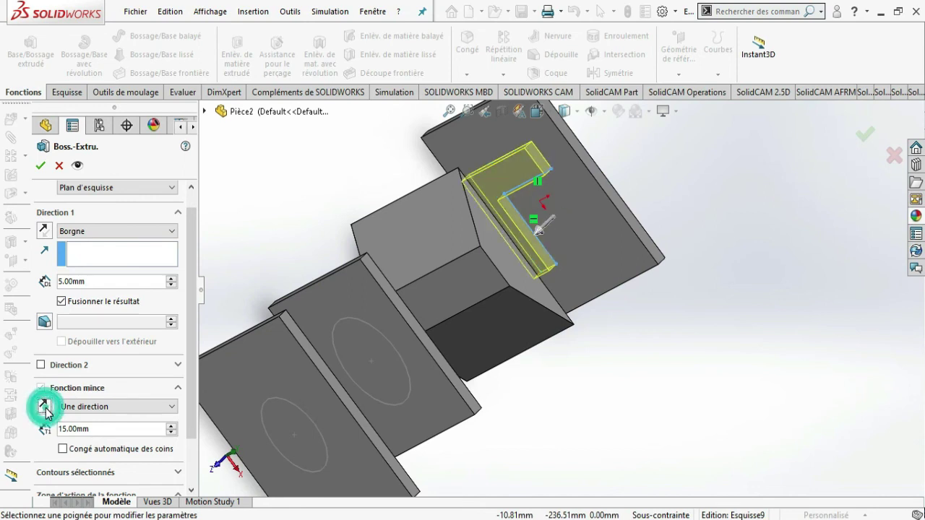
click(45, 408)
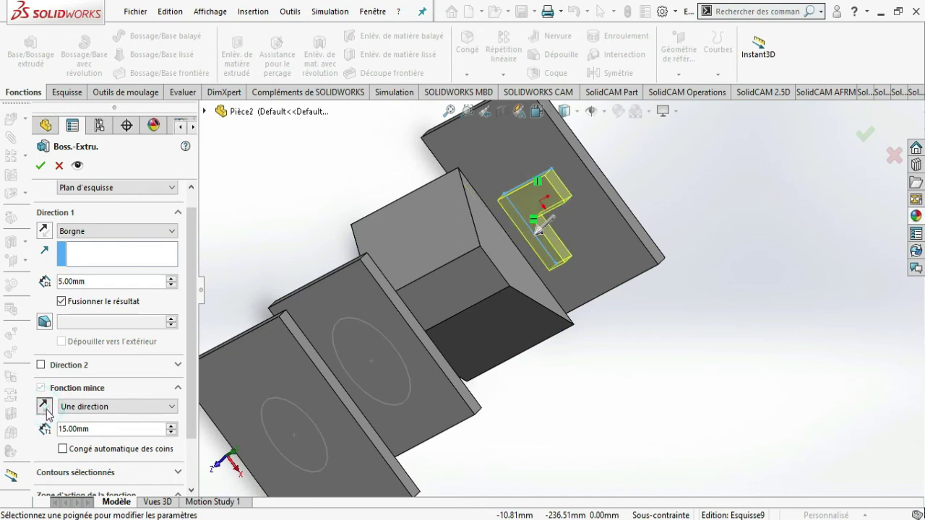
Set the thin wall thickness to 2 mm and recheck which side it grows toward
double_click(87, 429)
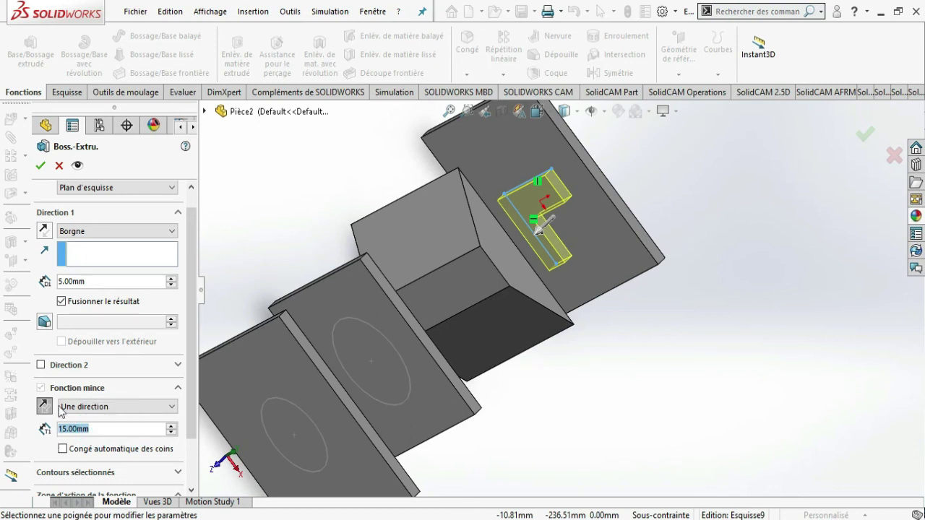
text(2)
key(Return)
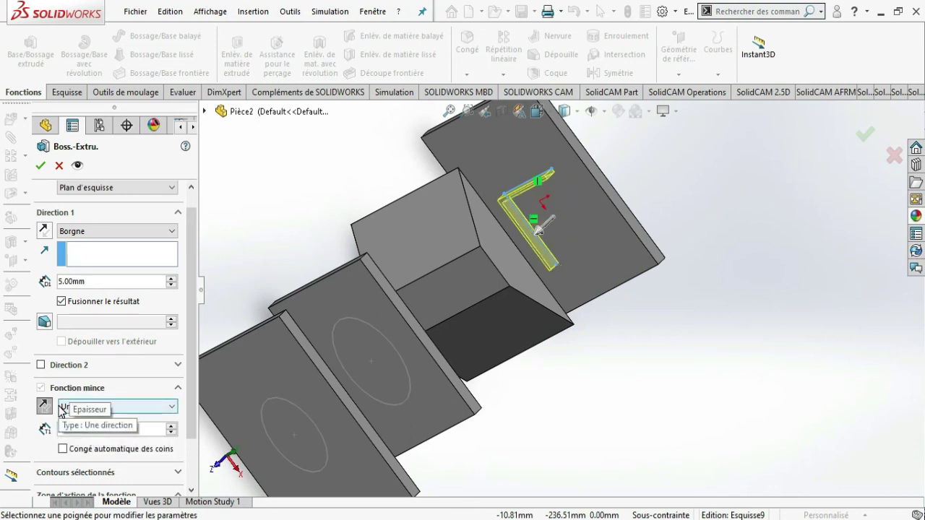
click(41, 389)
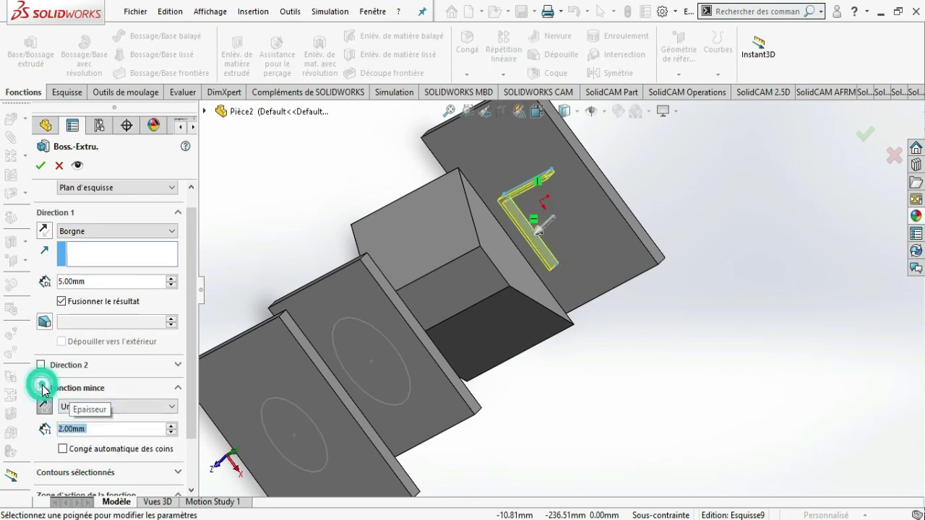
click(43, 407)
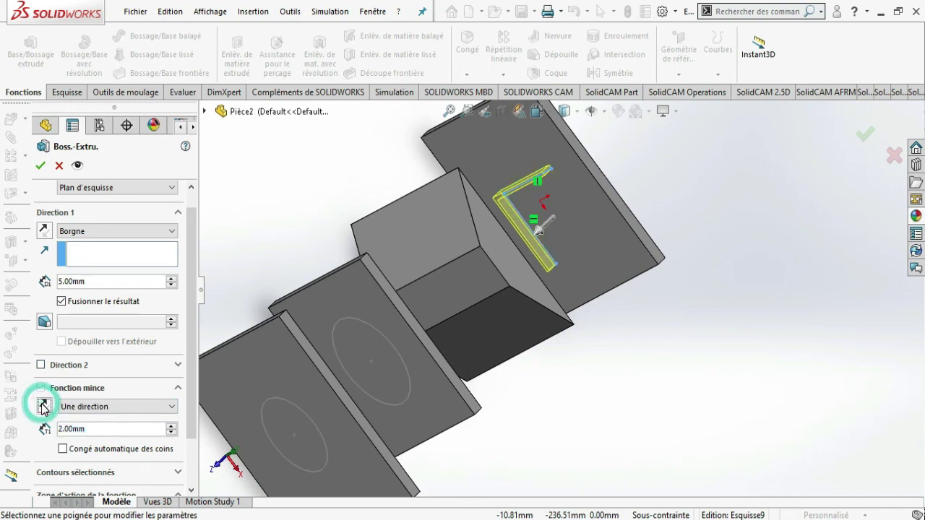
click(43, 407)
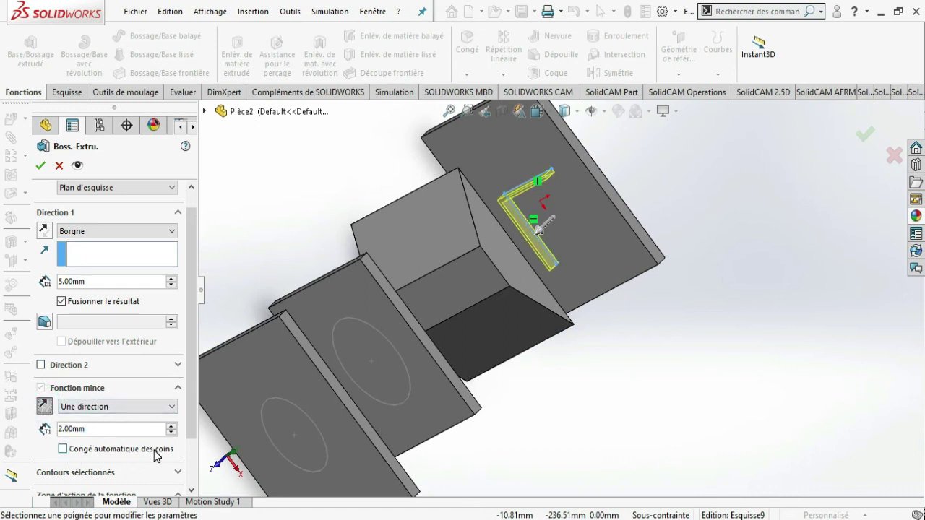
middle_drag(731, 327, 471, 227)
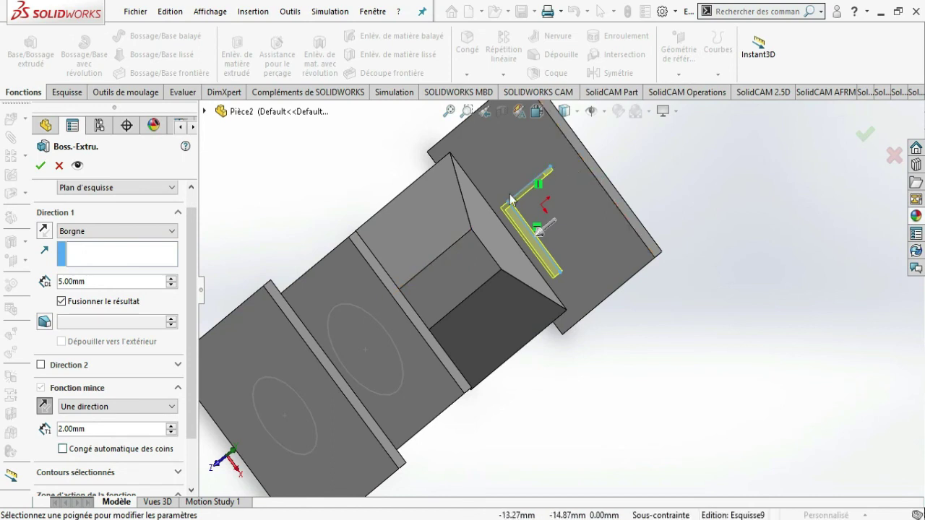
Enable 5 mm auto-fillet corners, raise the thin-wall thickness from 2 to 5 mm, and accept Extru.-Mince1
click(63, 448)
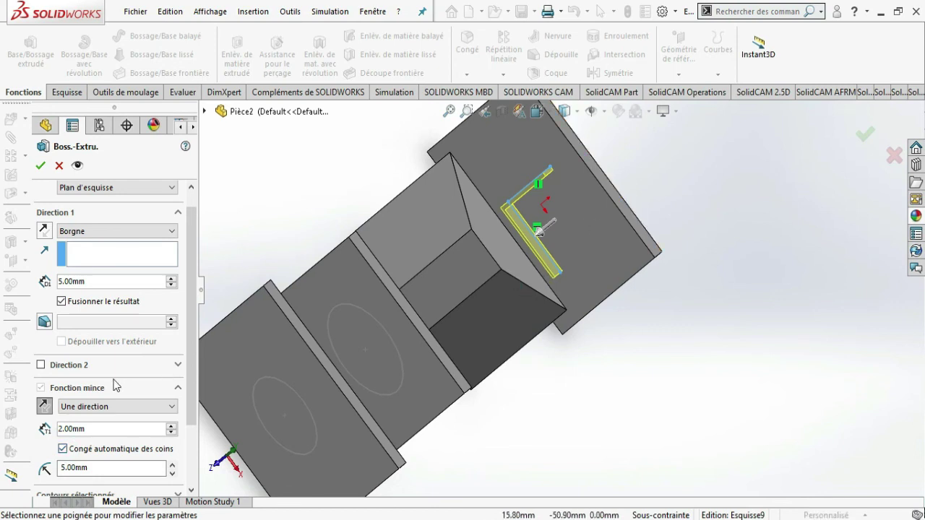
double_click(82, 430)
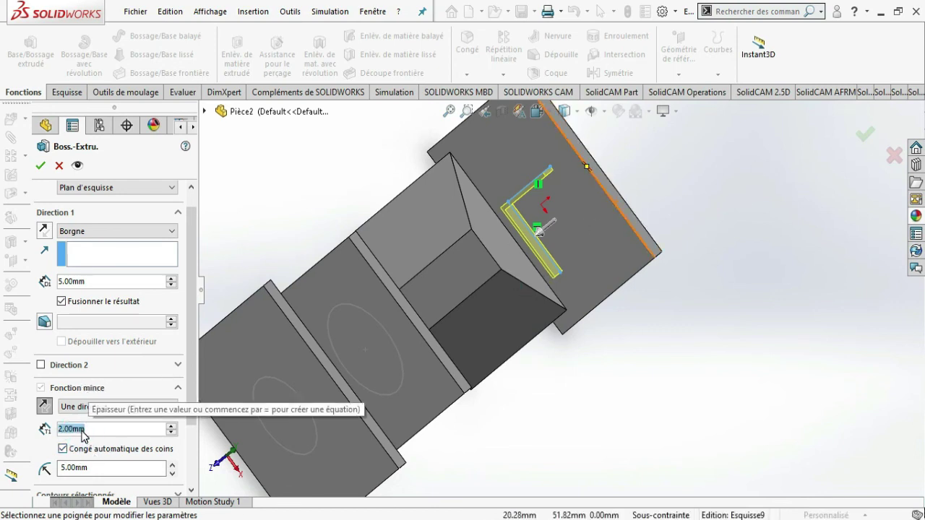
text(5)
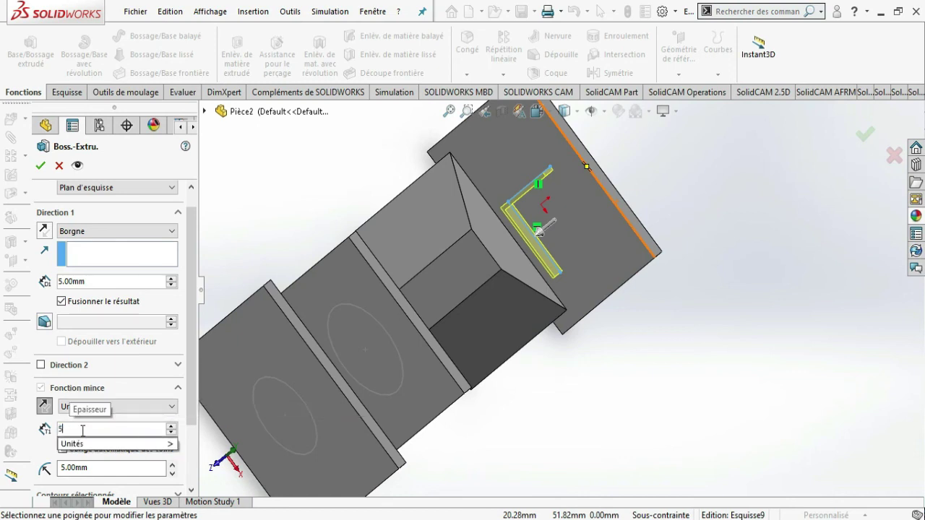
key(Return)
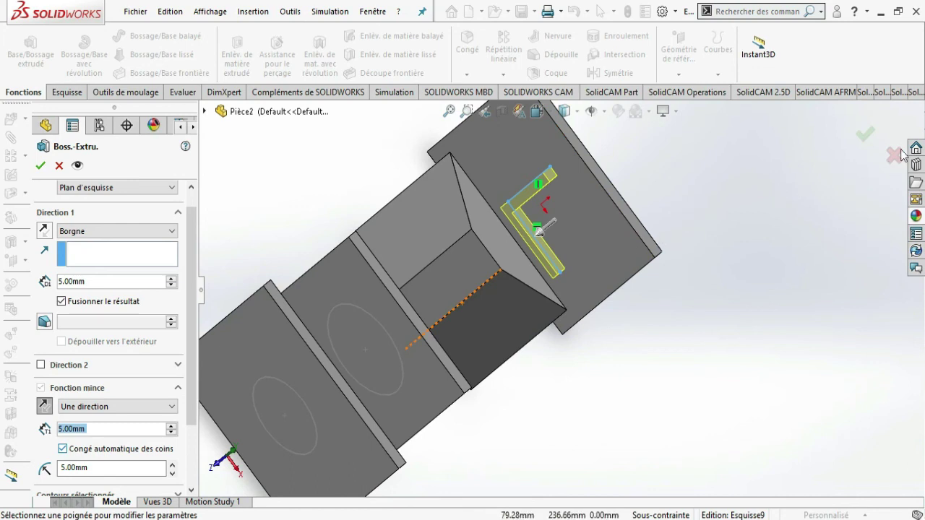
click(868, 133)
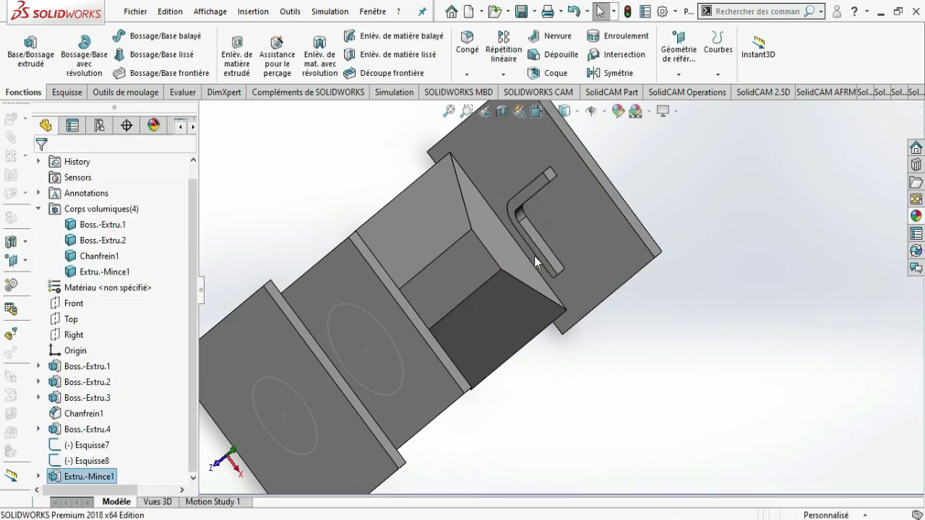
scroll(517, 216, down, 2)
scroll(517, 236, down, 2)
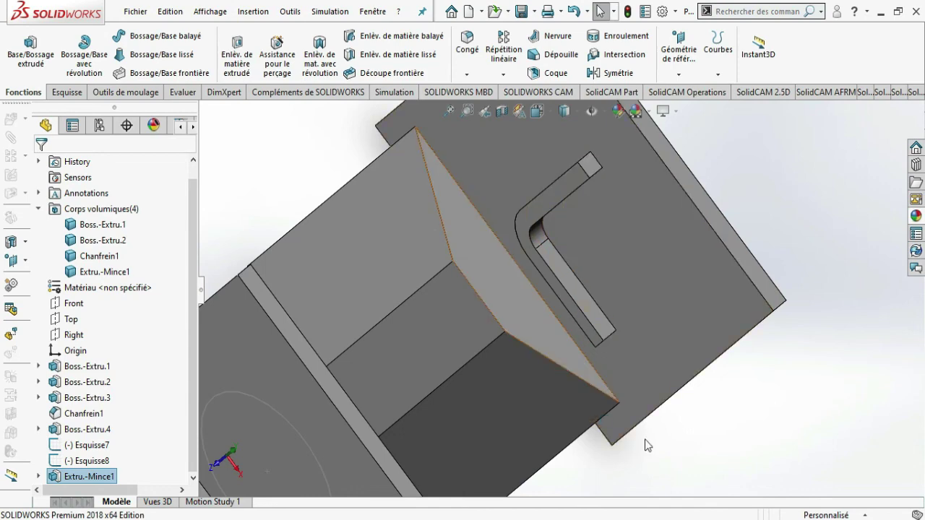
middle_drag(712, 337, 684, 338)
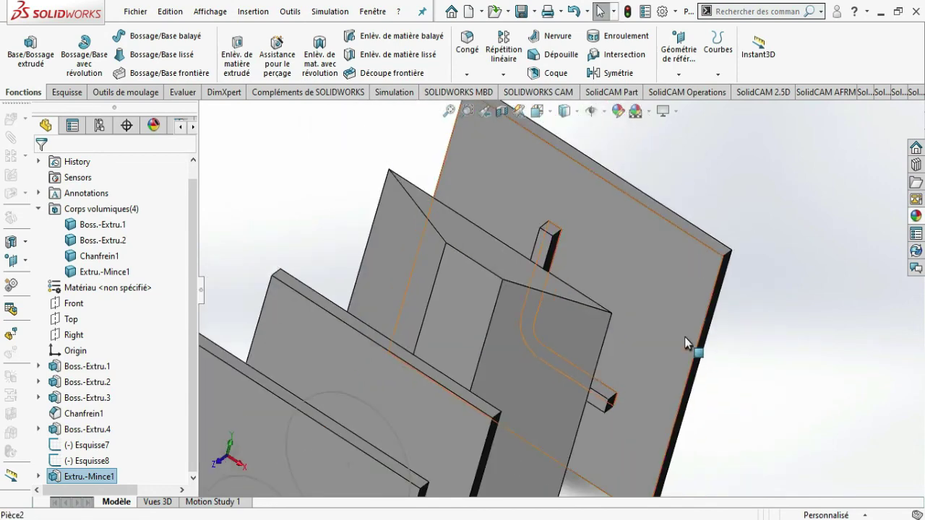
middle_drag(669, 351, 634, 341)
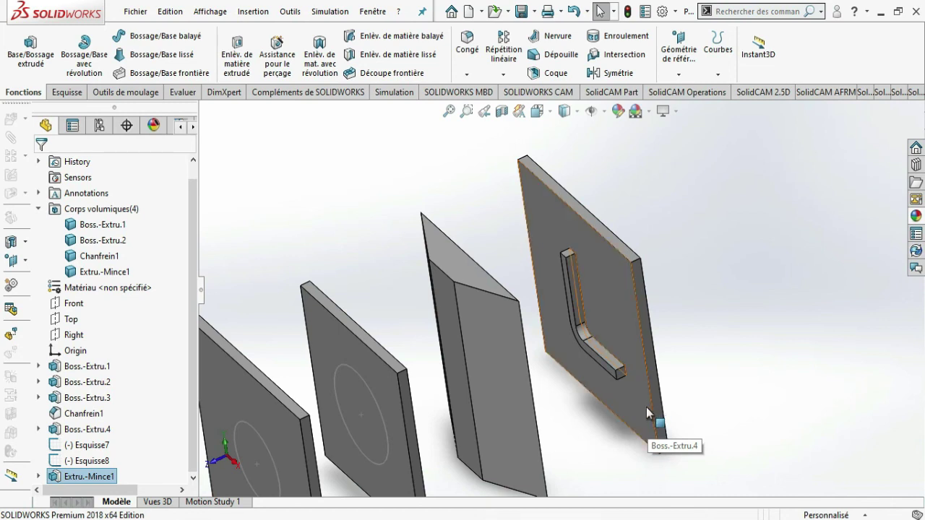
scroll(648, 415, up, 2)
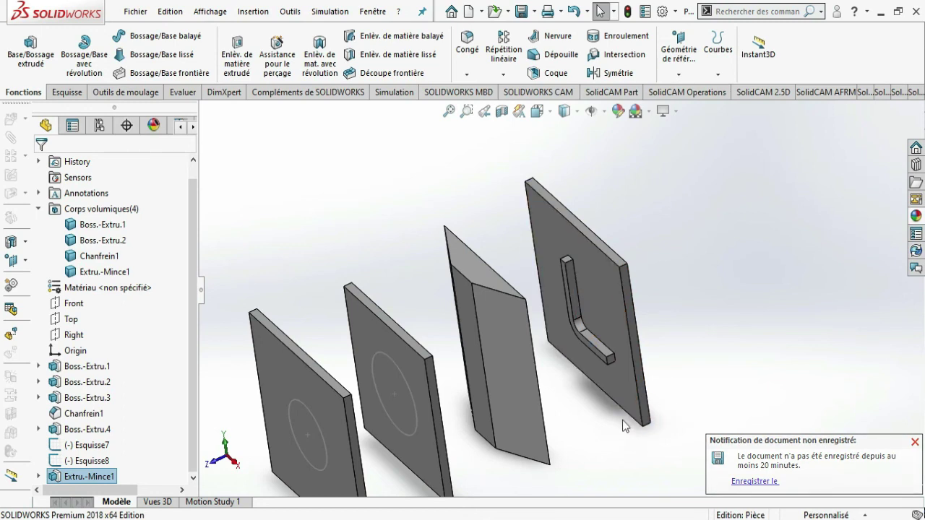
scroll(623, 420, up, 1)
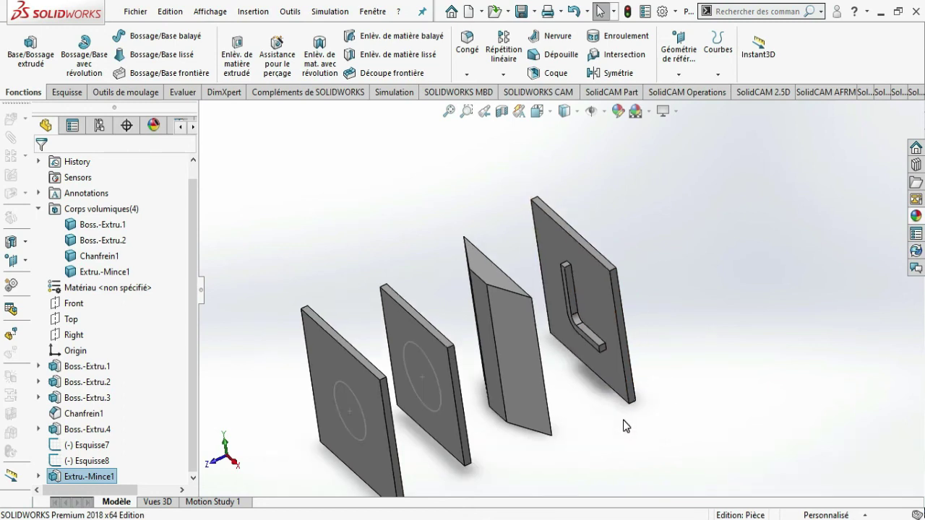
mouse_move(590, 422)
middle_down()
mouse_move(579, 418)
mouse_move(610, 408)
mouse_move(576, 393)
middle_up()
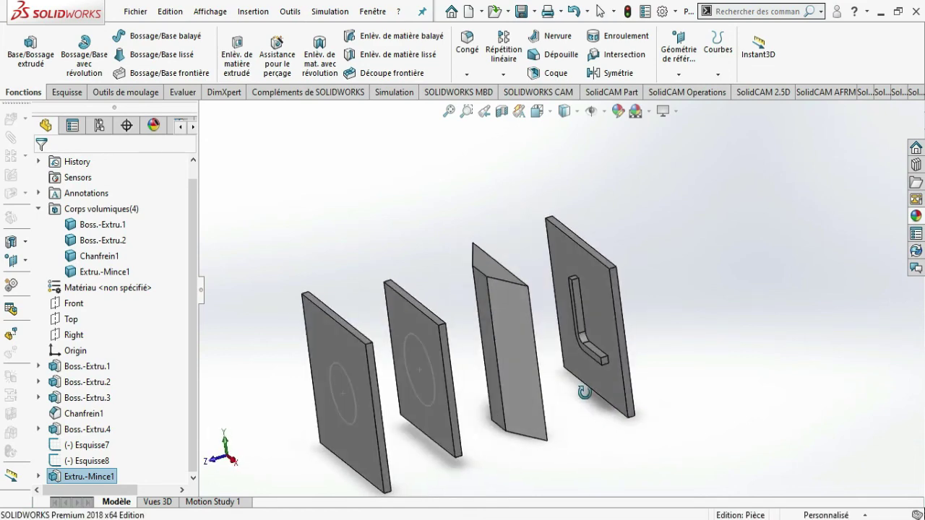